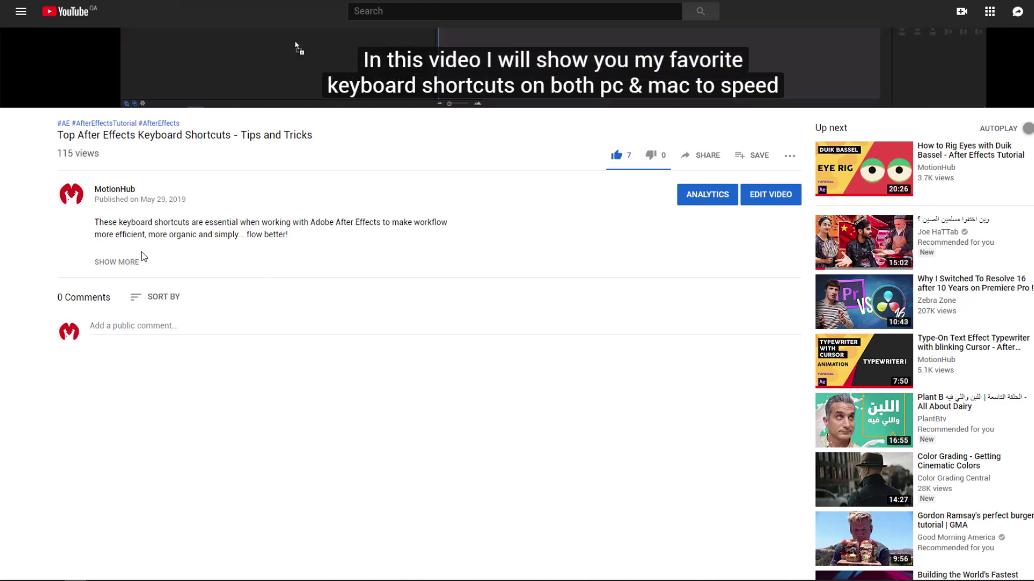
Step: Expand the video description and open the linked form for suggesting a tutorial topic
left_click(121, 262)
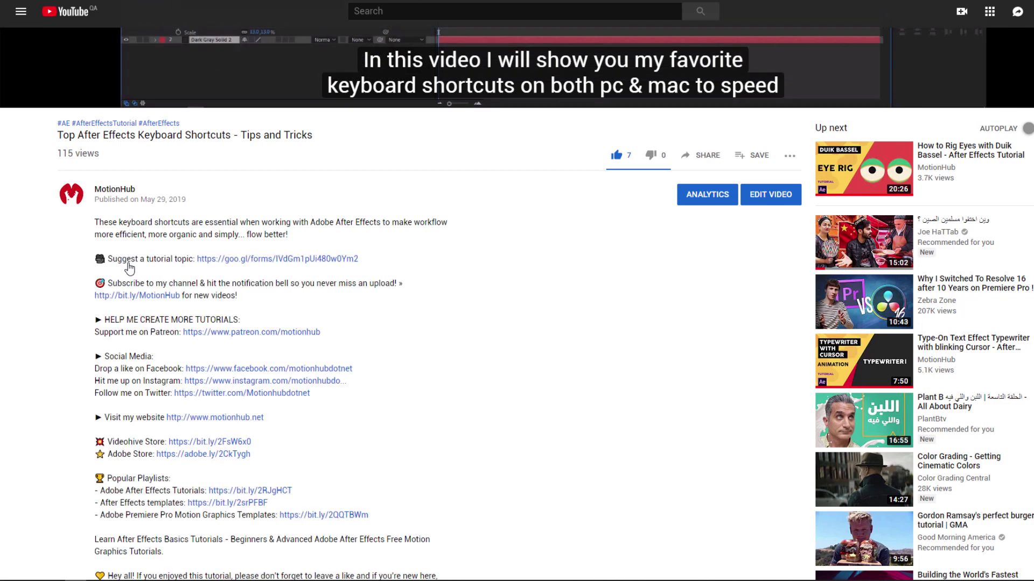
left_click(248, 260)
scroll(754, 108, "down", 2)
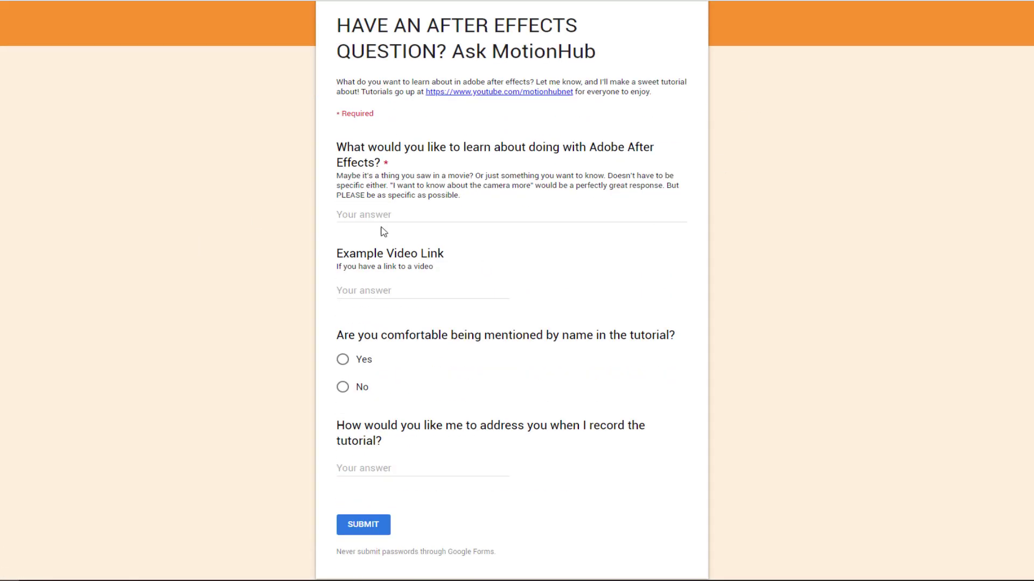
Step: Fill in the form with "Your Question", "Link to video", Yes for being mentioned by name, and "Your name" as the form of address
left_click(409, 214)
type("Your Question")
left_click(394, 291)
type("Link to video")
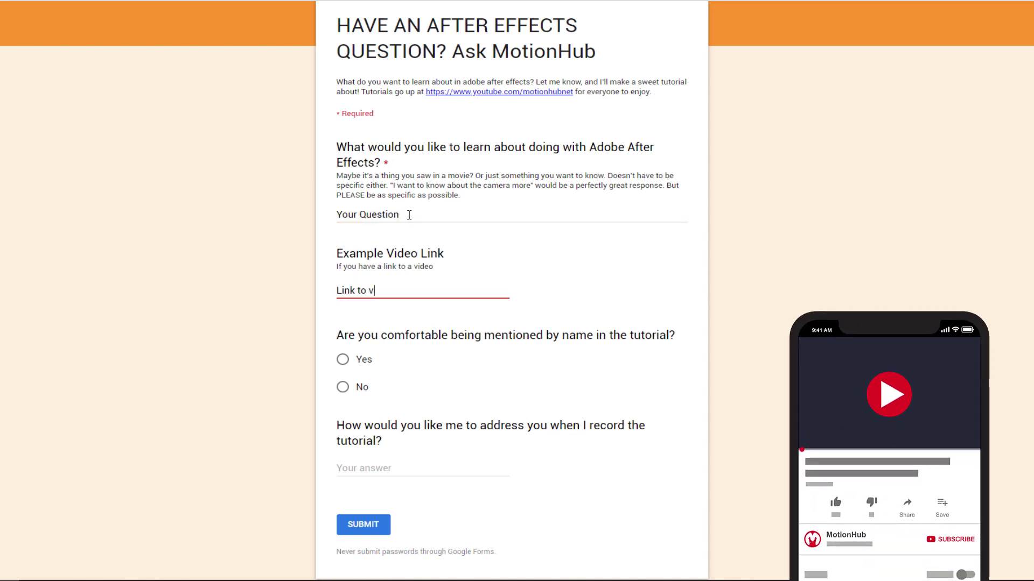
left_click(343, 372)
left_click(380, 476)
type("Y")
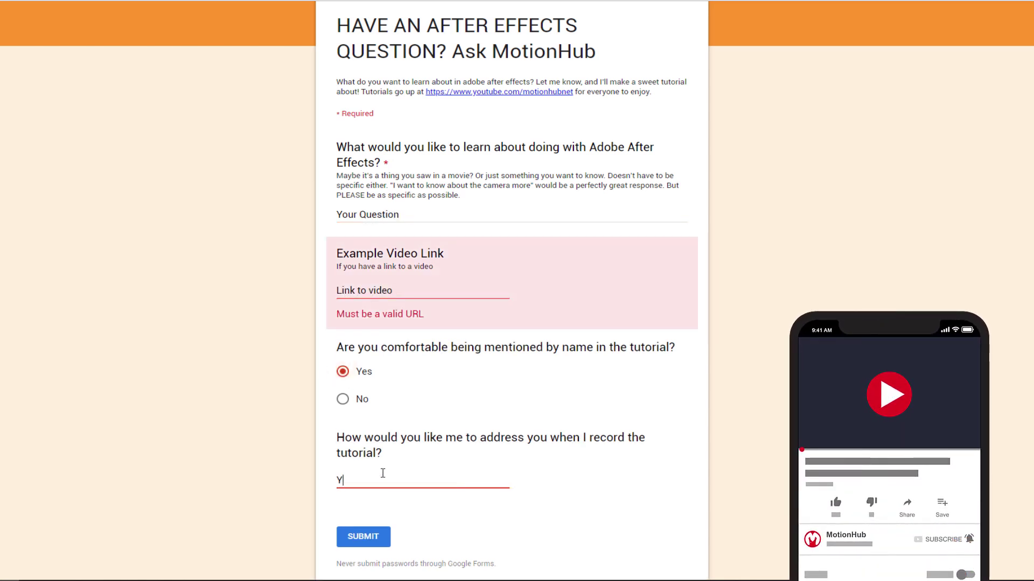
type("our name")
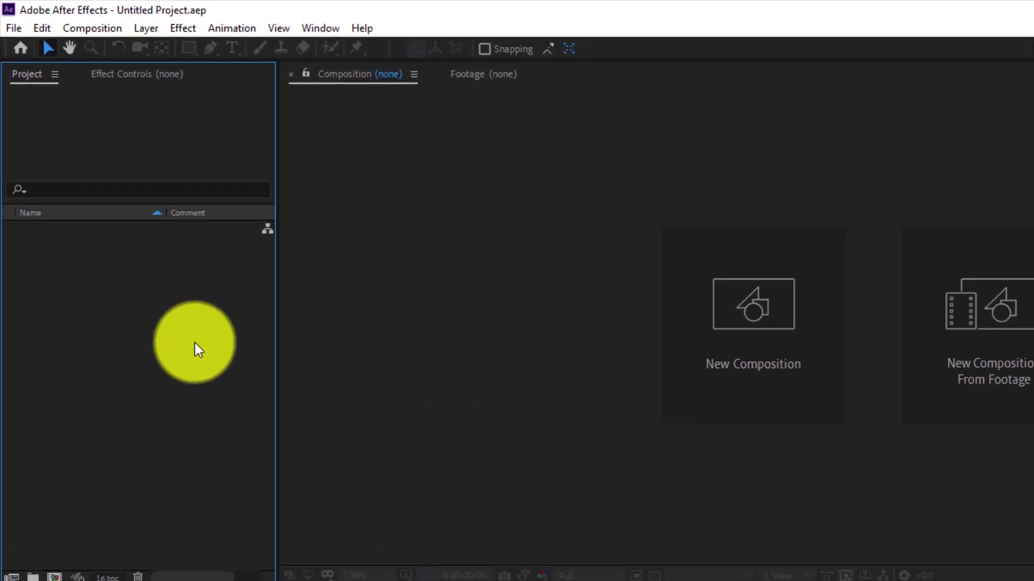
Step: Create a new composition with the HDTV 1080 25 preset
right_click(146, 268)
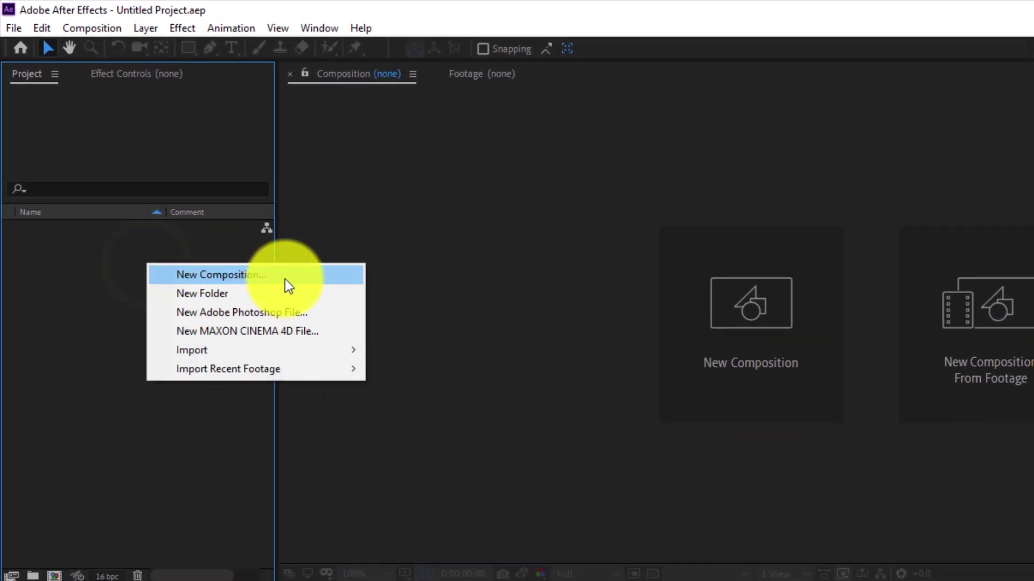
left_click(218, 214)
left_click(555, 236)
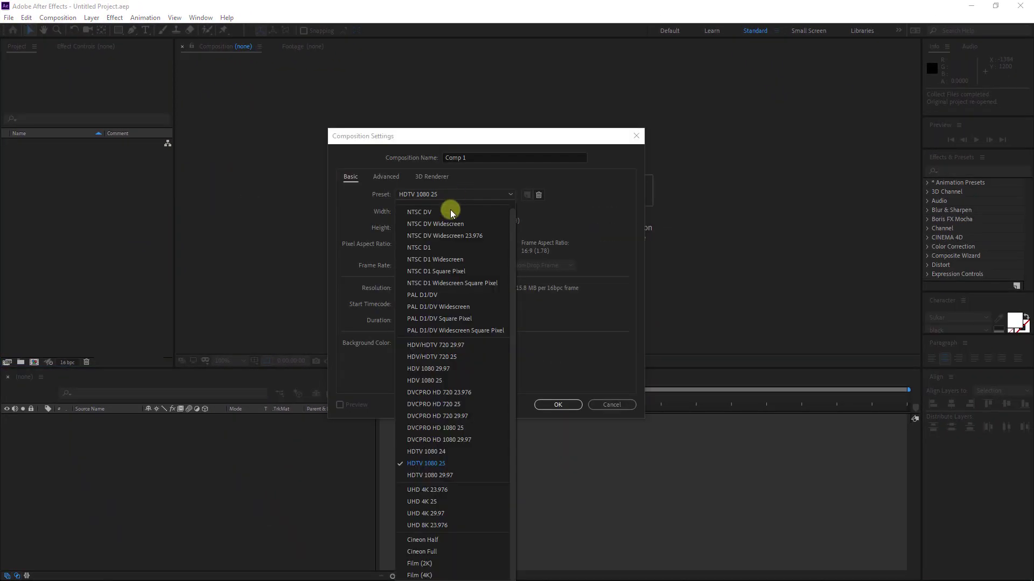
left_click(452, 464)
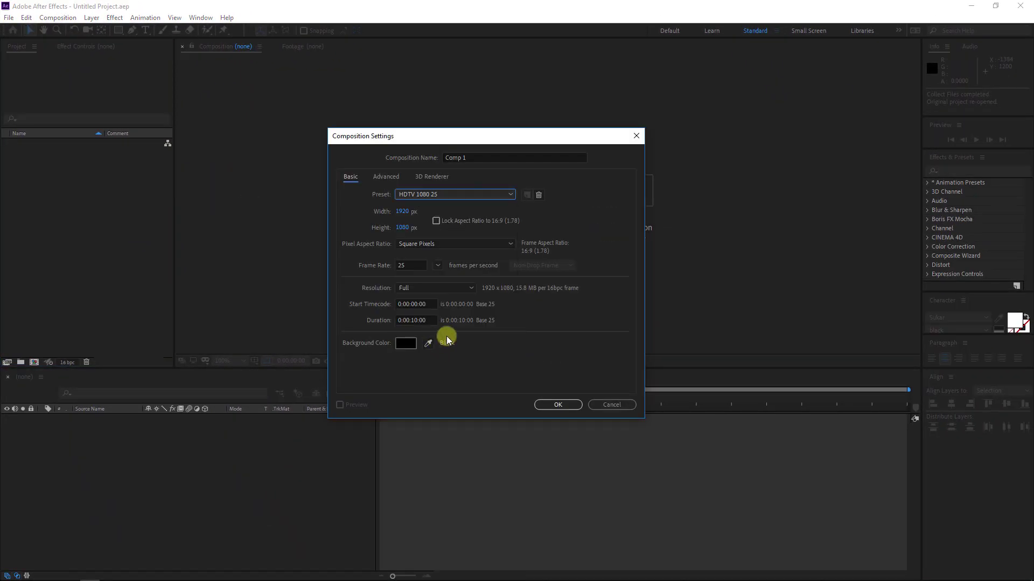
left_click(547, 412)
Step: Add a near-black solid layer (020000) matching the composition size of 1920 x 1080 px
right_click(250, 448)
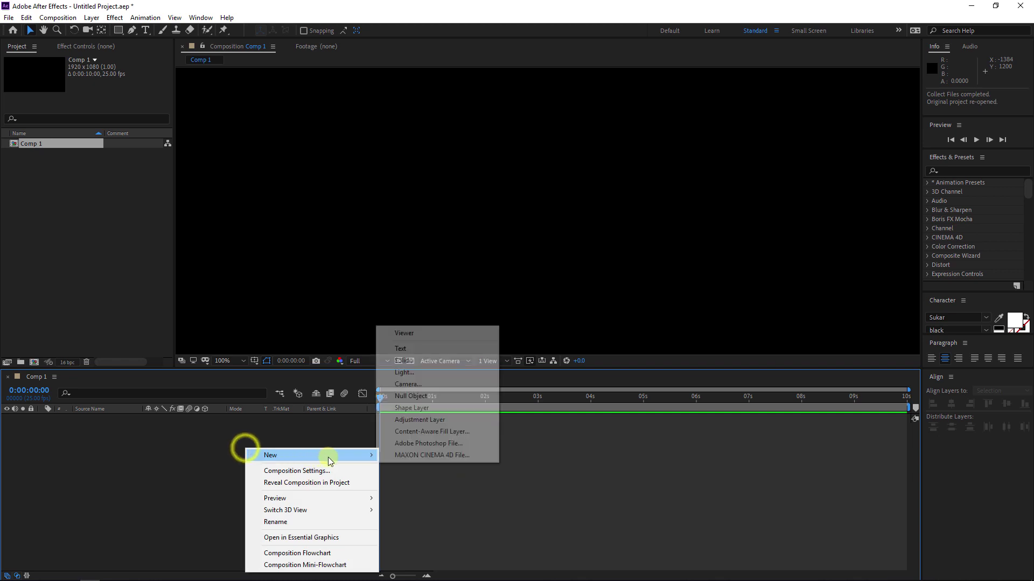
left_click(140, 454)
right_click(140, 454)
mouse_move(231, 457)
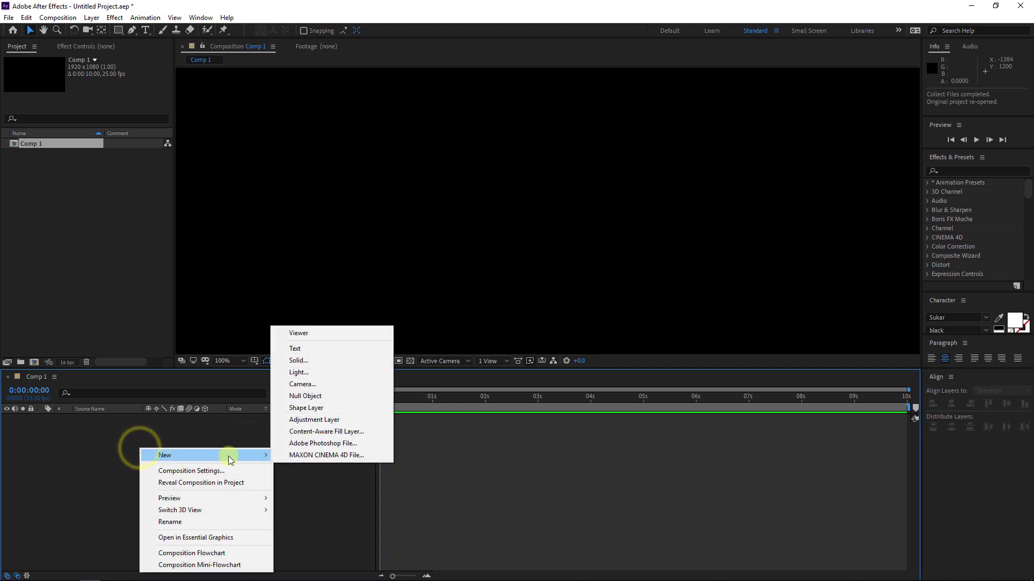
left_click(337, 361)
left_click(473, 365)
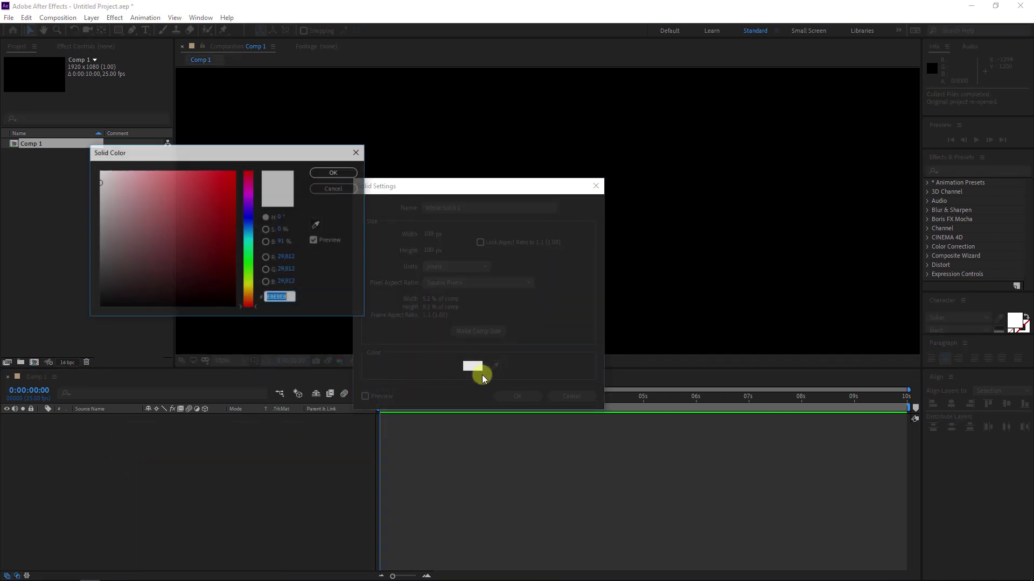
left_click_drag(203, 210, 242, 306)
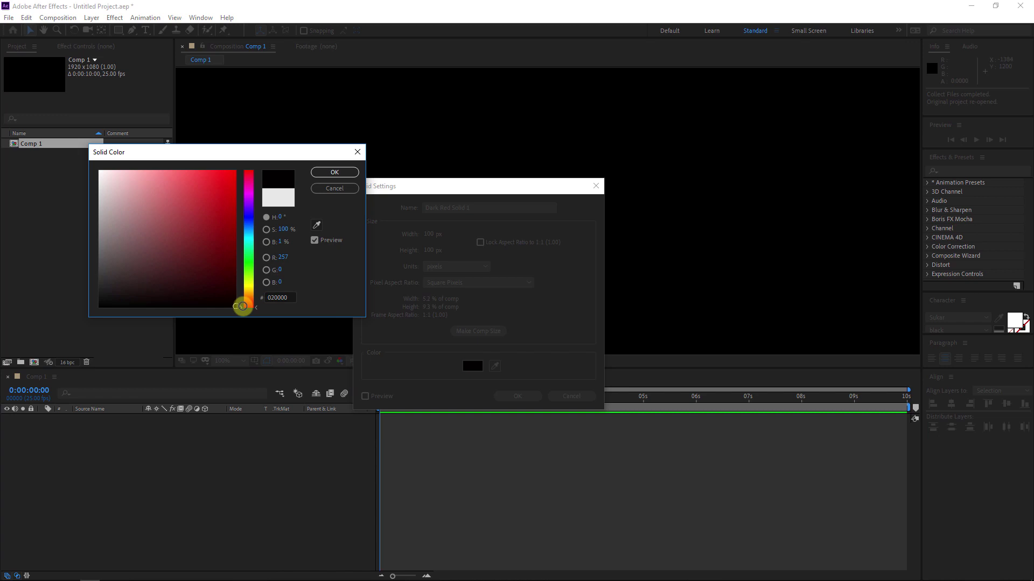
left_click(334, 172)
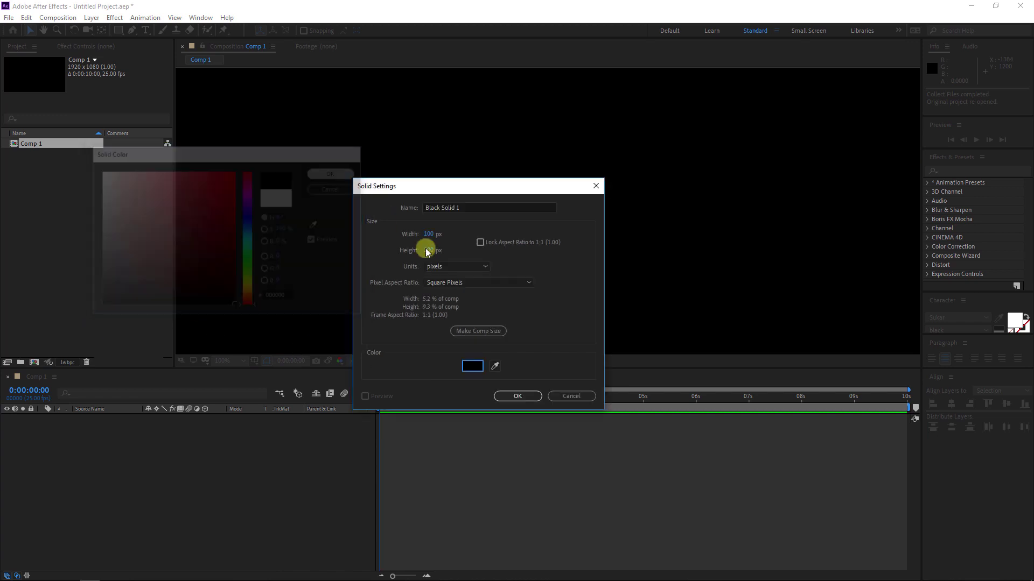
left_click(481, 331)
left_click(518, 397)
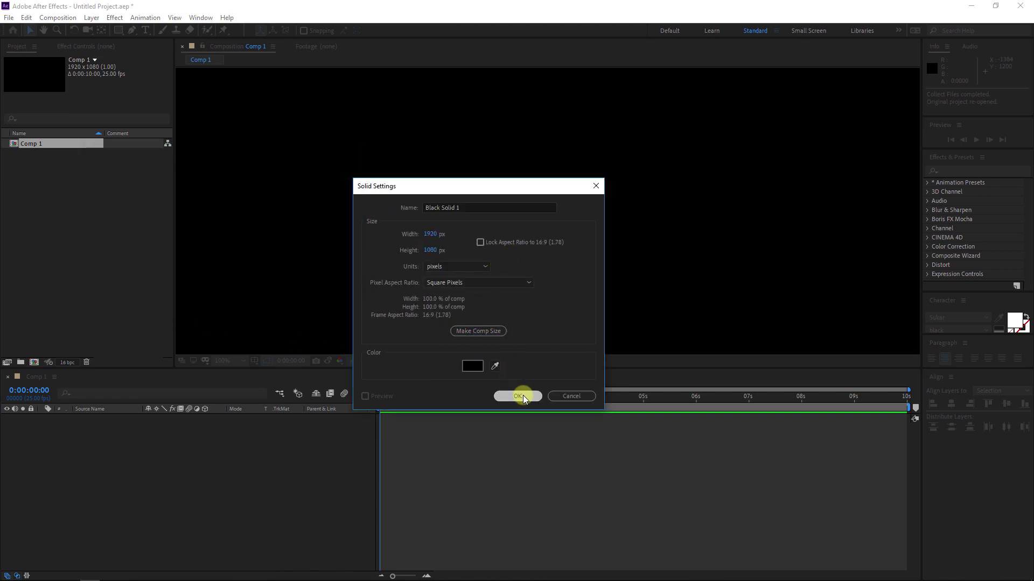
left_click(214, 501)
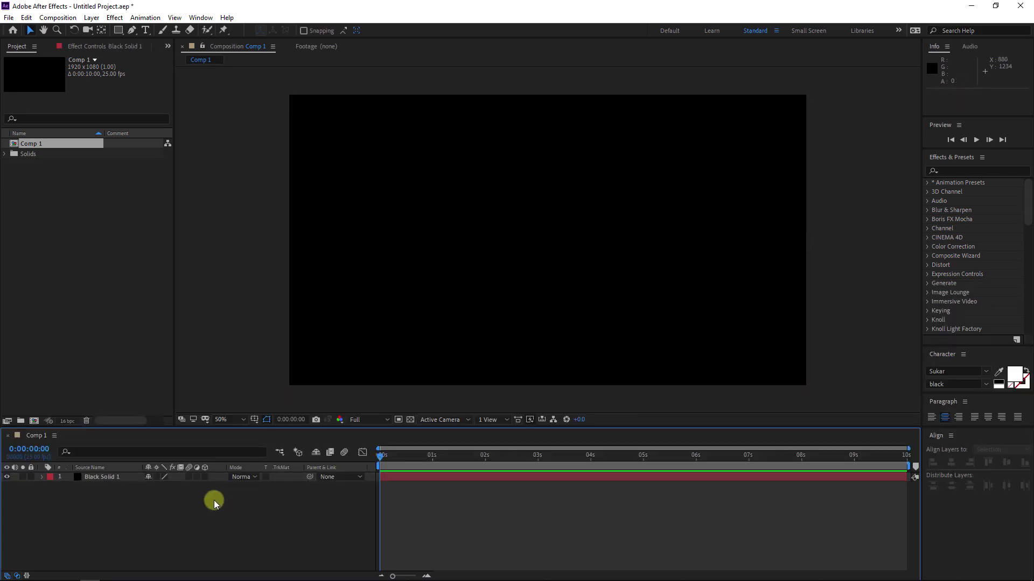
Step: Add a text layer reading TICKETS in the upper part of the composition
left_click(146, 30)
left_click(442, 140)
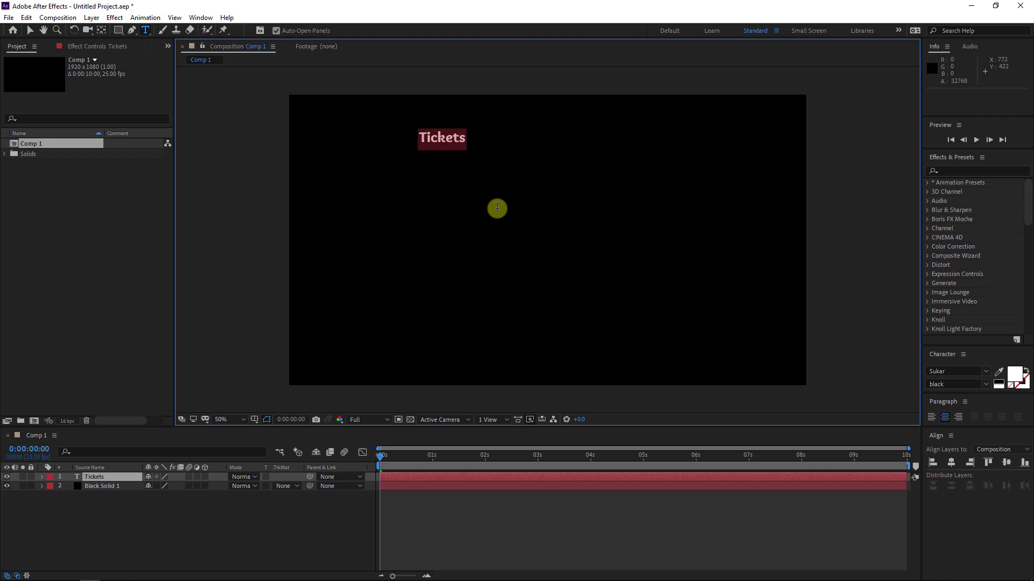
type("TY")
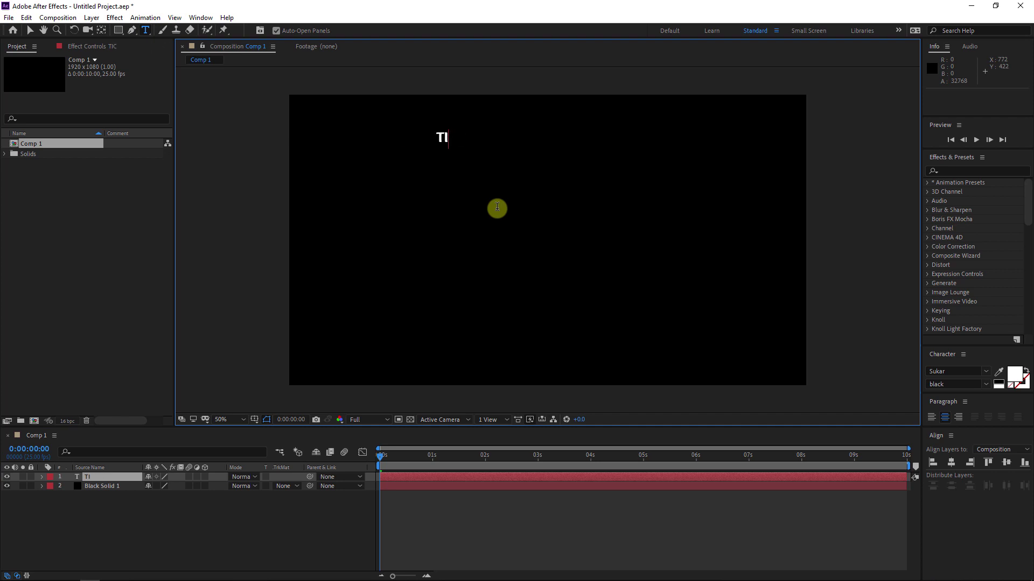
key("Escape")
key("v")
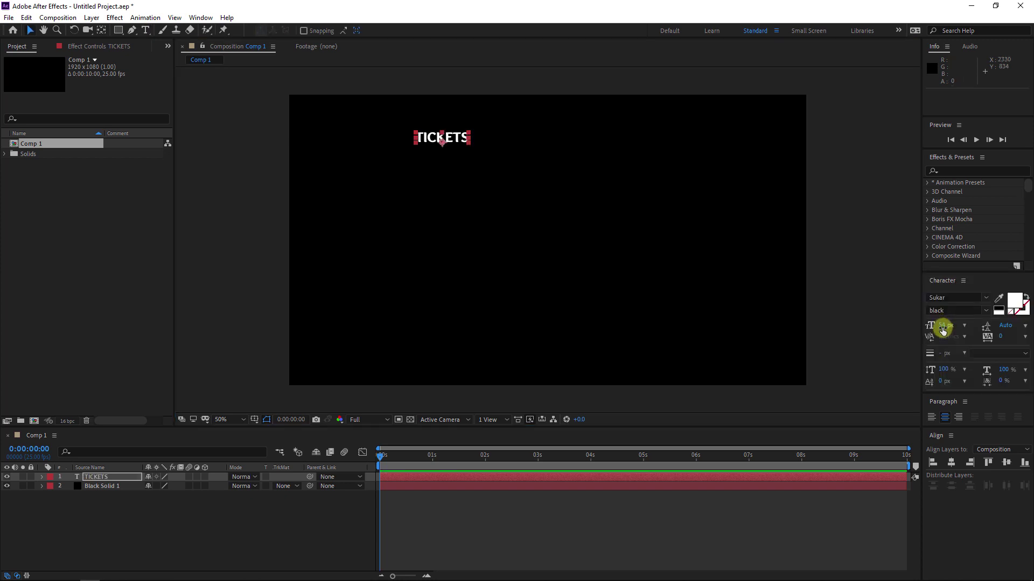
Step: Enlarge the TICKETS text to 196 px in the Gobold font and move it to the upper middle of the frame
left_click_drag(942, 327, 1015, 325)
left_click(992, 297)
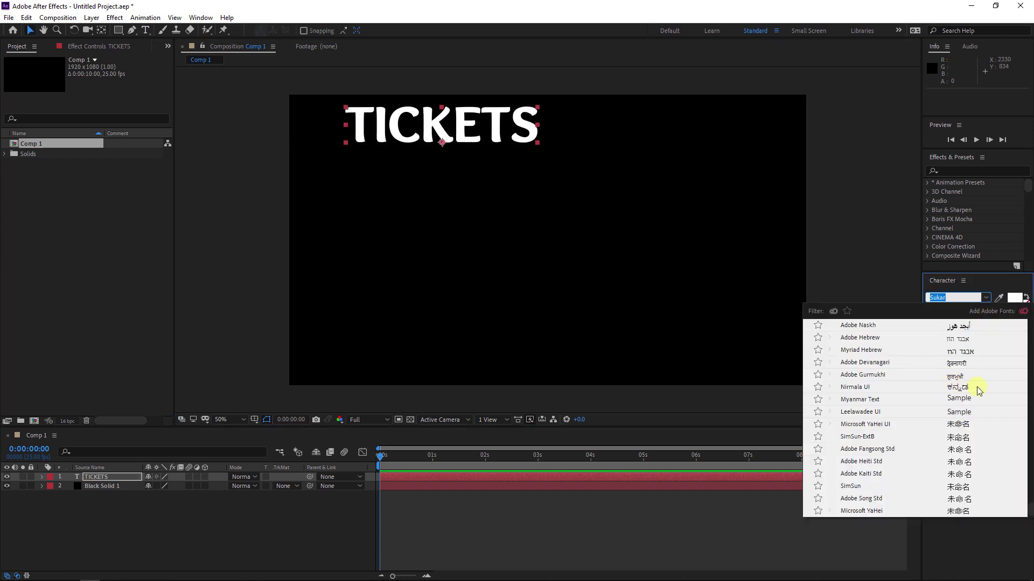
scroll(991, 387, "down", 2)
scroll(1023, 377, "up", 10)
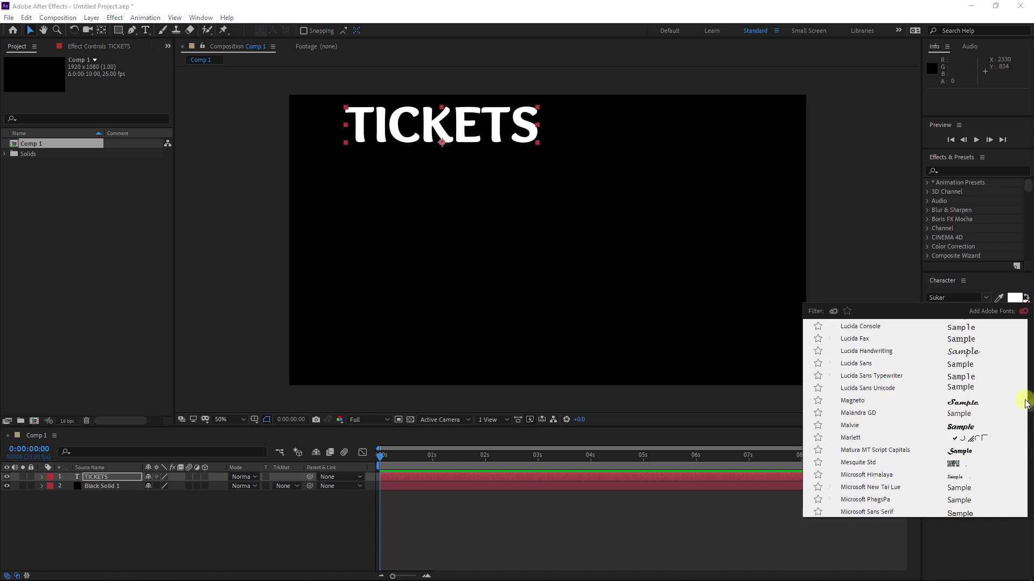
scroll(1024, 388, "up", 3)
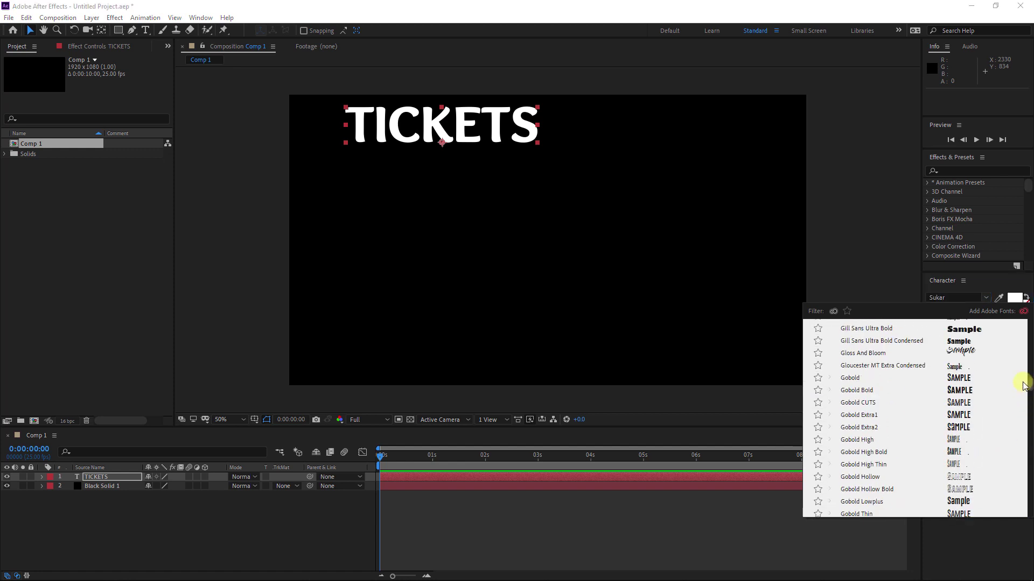
left_click(950, 378)
left_click_drag(485, 132, 584, 177)
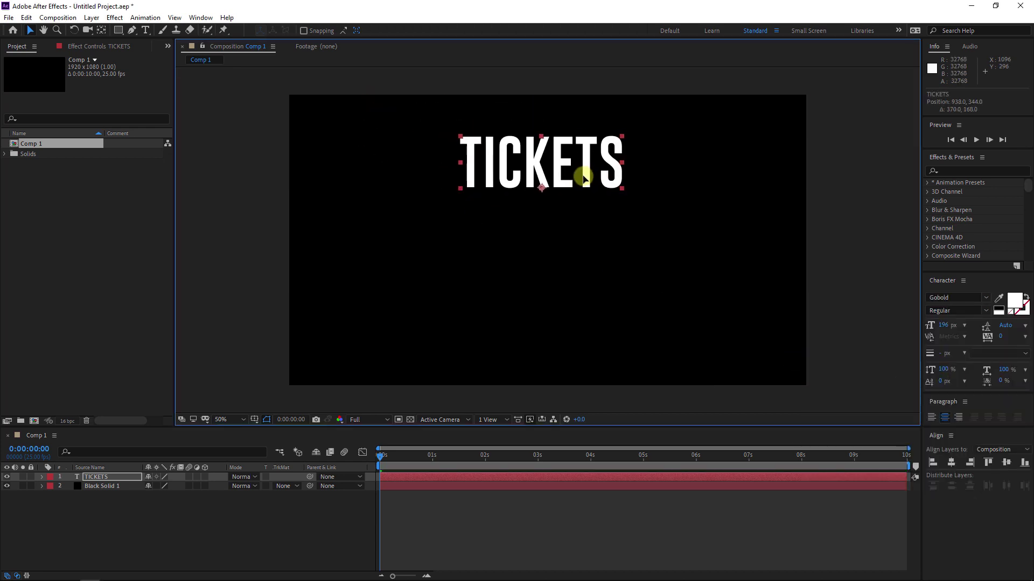
Step: Change the TICKETS text to the Gobold Bold font and enlarge it to 287 px
left_click(963, 297)
key("Down")
left_click_drag(944, 326, 1000, 326)
left_click(587, 157)
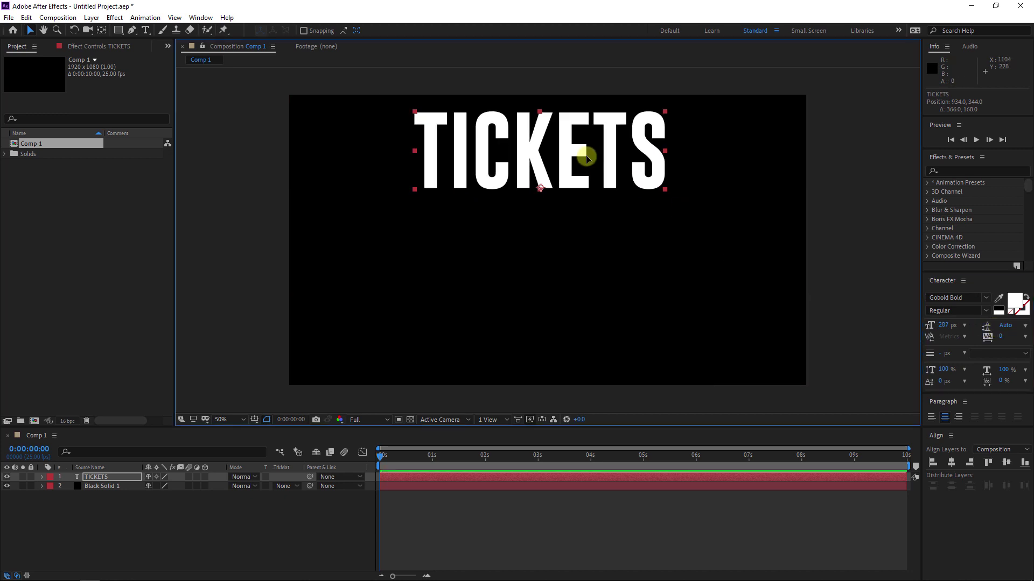
Step: Duplicate the TICKETS text, place the copy directly below, and center both lines horizontally in the composition
key("ctrl+d")
left_click_drag(567, 157, 582, 246)
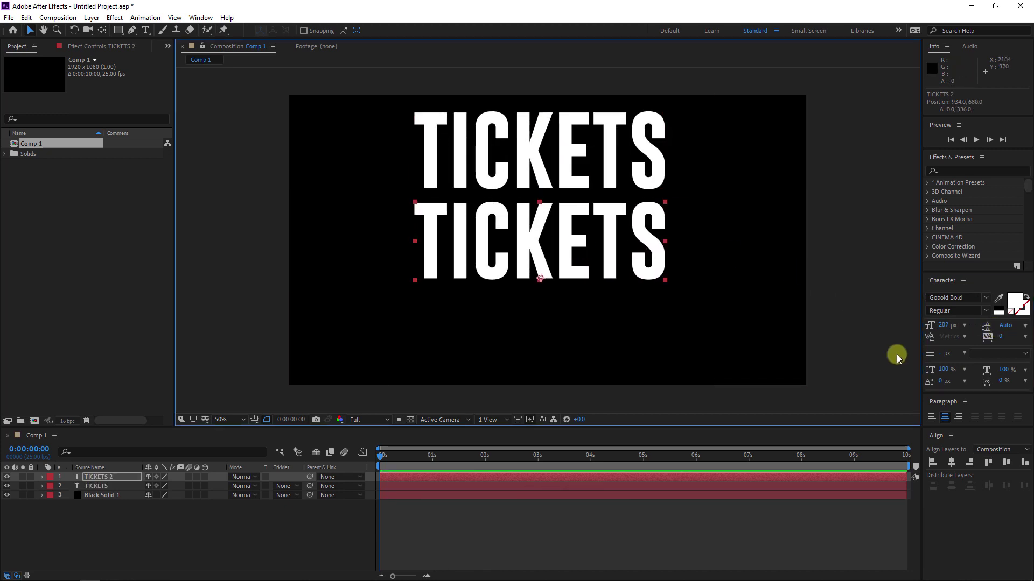
left_click(951, 463)
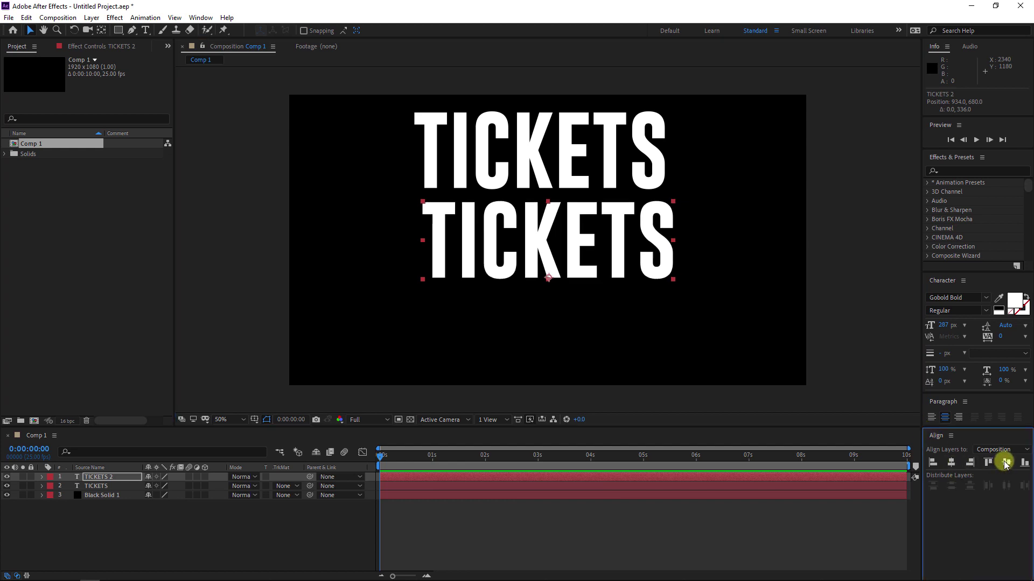
left_click(561, 143)
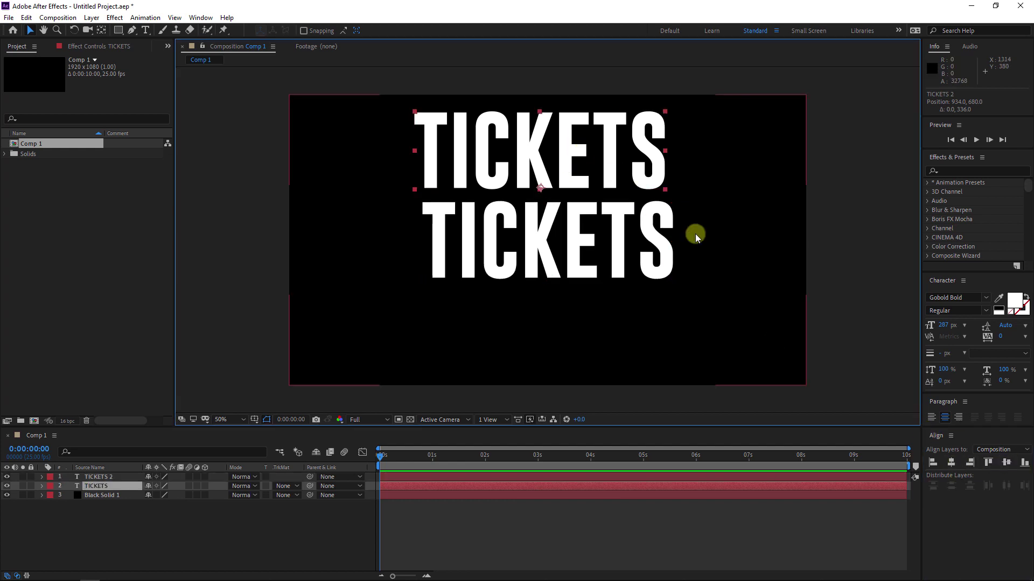
left_click(952, 463)
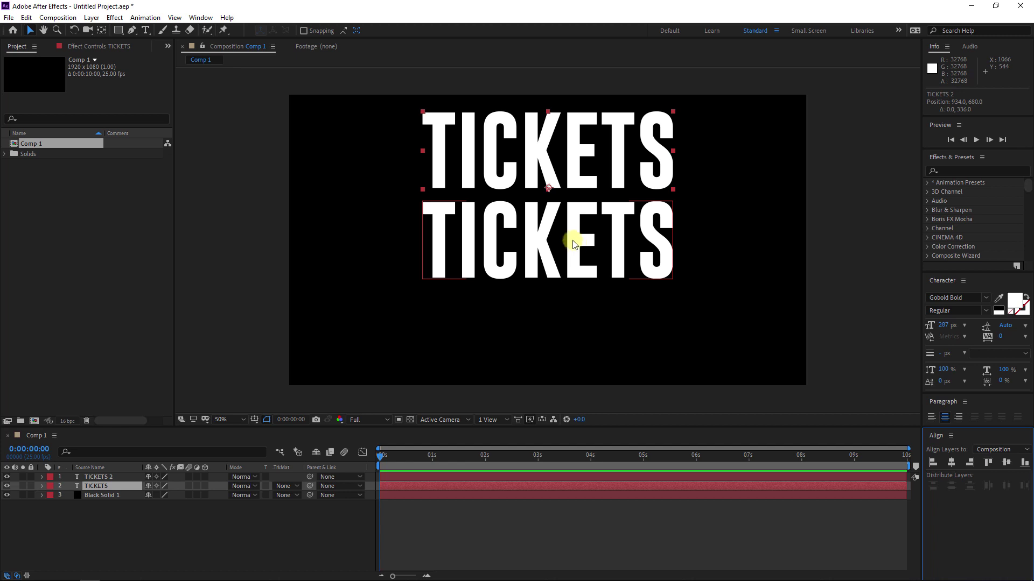
Step: Duplicate the second TICKETS line and place the copy below it as a third line
left_click(584, 235)
key("ctrl+d")
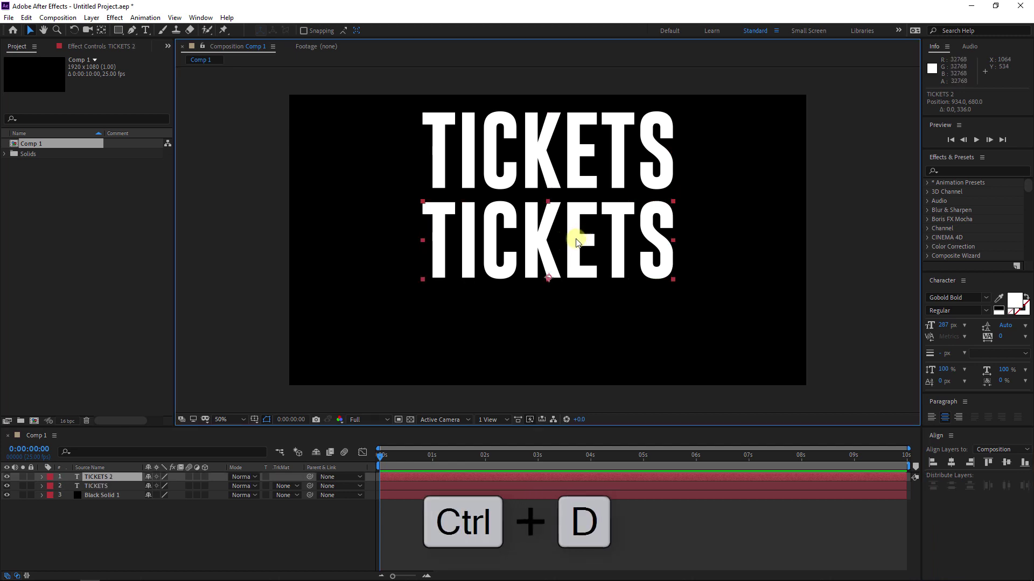
left_click_drag(576, 258, 575, 312)
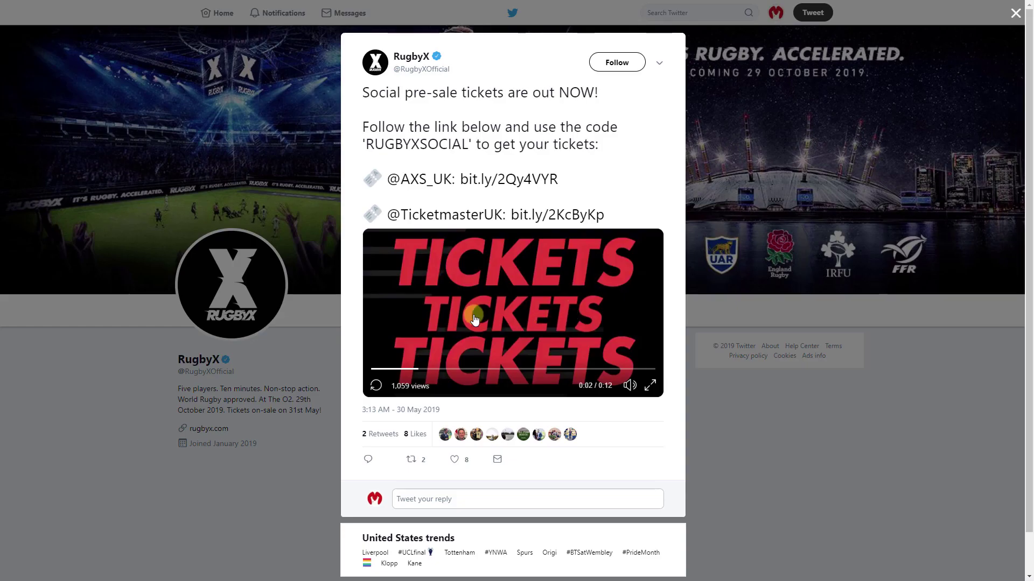
Step: Switch back to After Effects and move the middle TICKETS line's anchor point to the center of the text
key("alt+Tab")
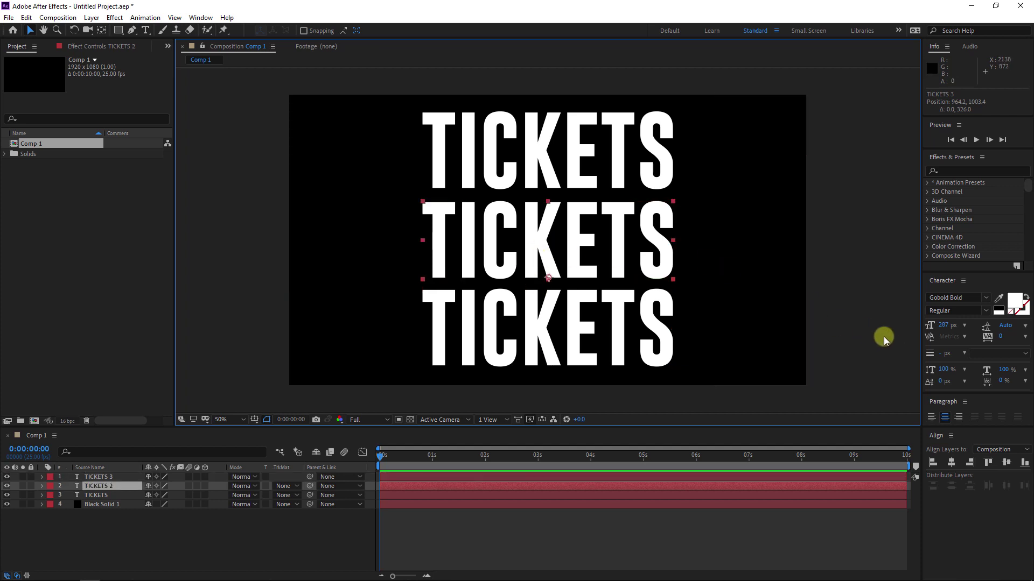
key("y")
left_click_drag(548, 278, 547, 241)
key("ctrl")
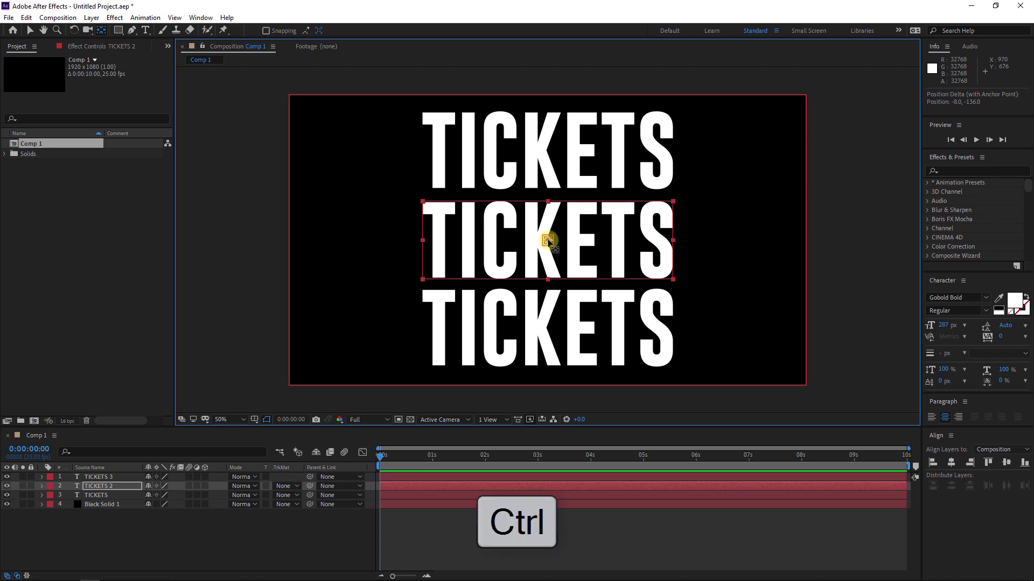
left_click_drag(548, 241, 547, 240)
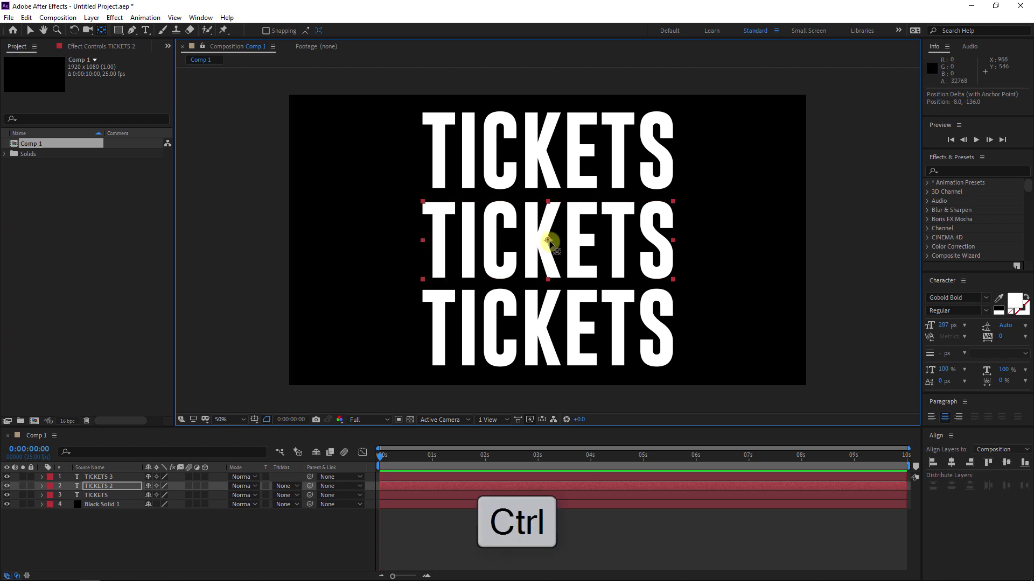
Step: Scale the middle TICKETS line to 73% and move the top line straight down, close above it
key("s")
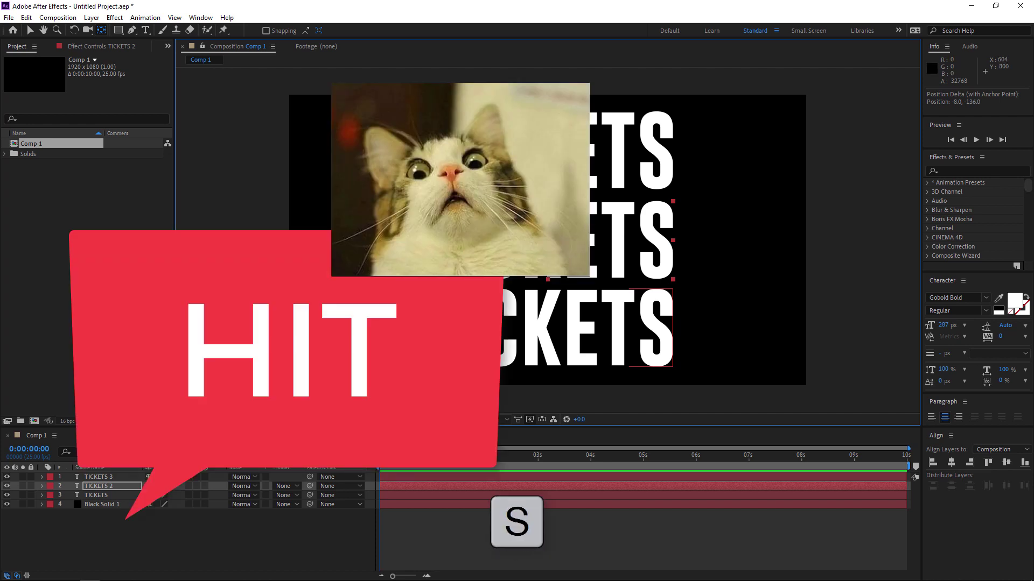
left_click_drag(179, 495, 165, 495)
left_click(265, 417)
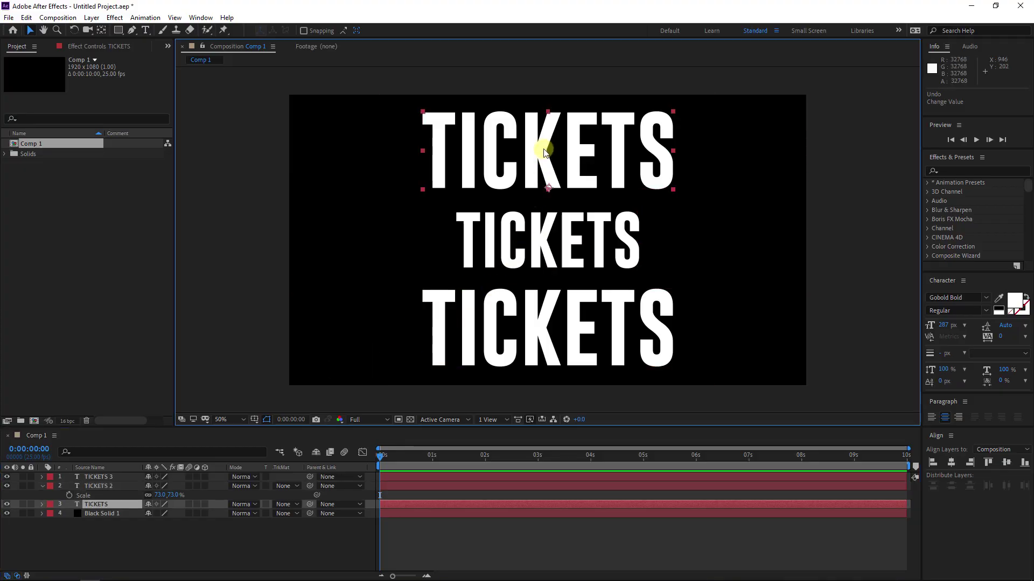
left_click_drag(538, 151, 544, 162)
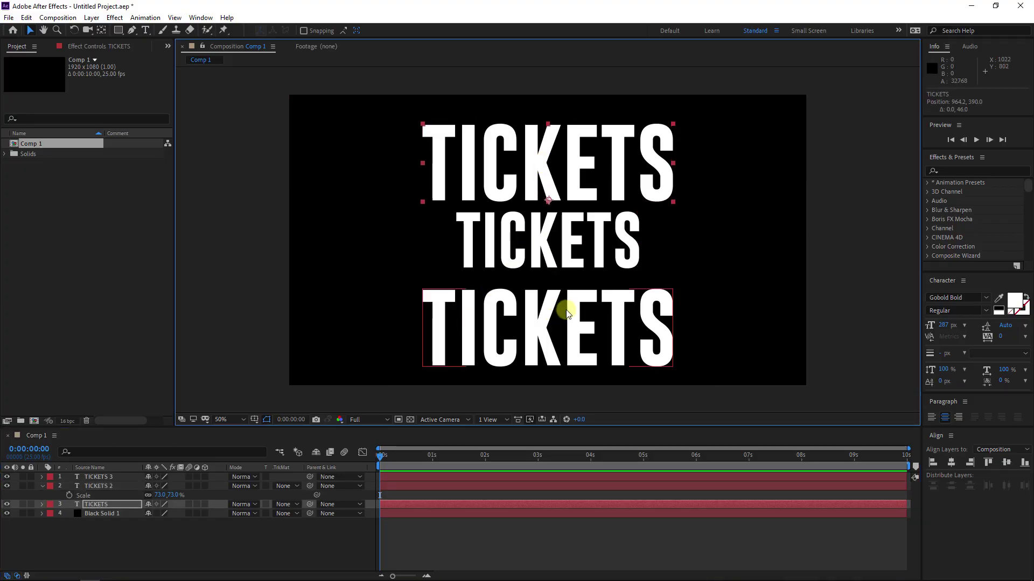
Step: Move the bottom TICKETS line straight up, close below the middle one, and recolor the top line to light red FF5B5B
left_click_drag(571, 304, 578, 299)
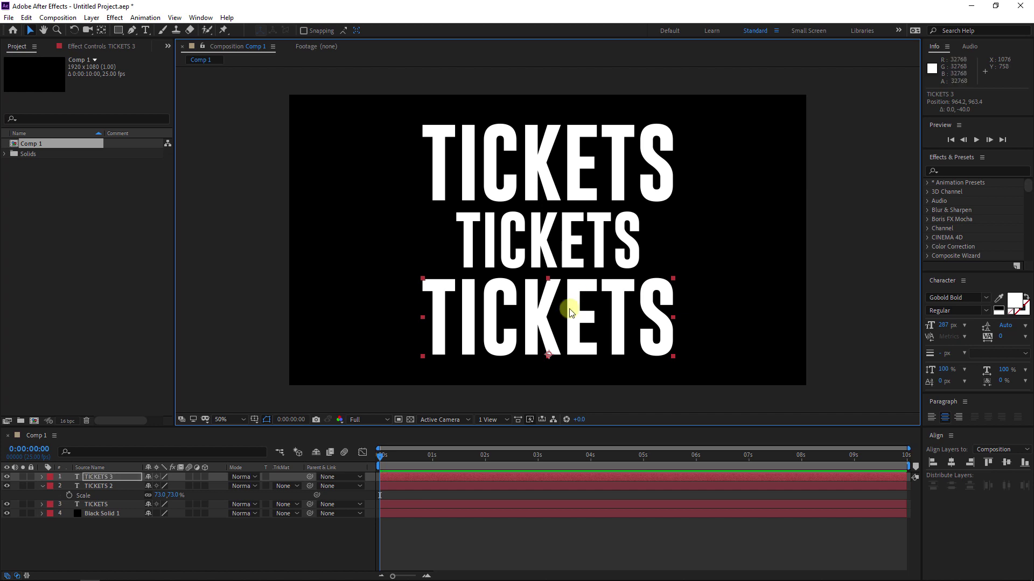
left_click(544, 185)
left_click(1014, 303)
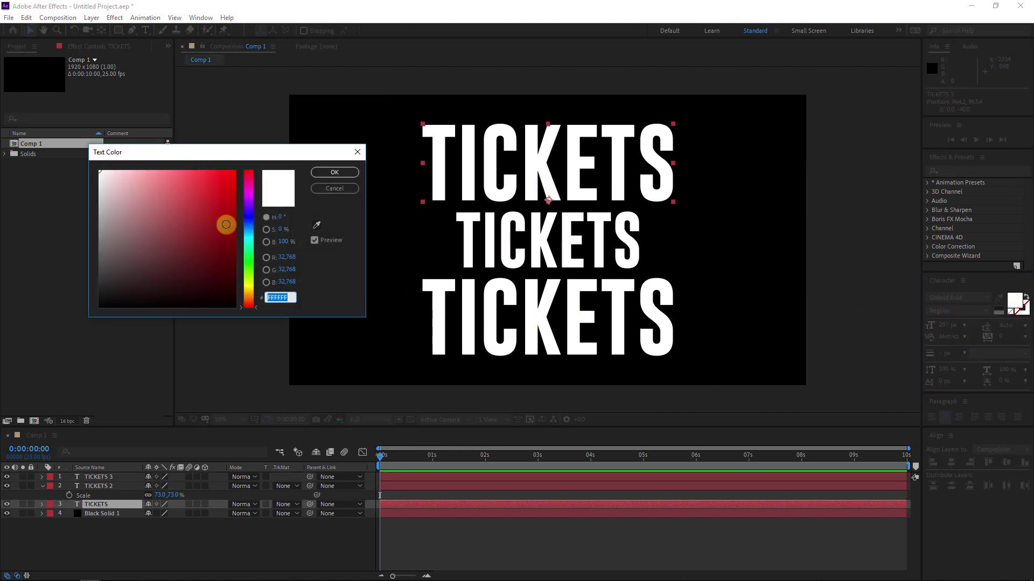
left_click_drag(186, 175, 187, 162)
left_click(342, 170)
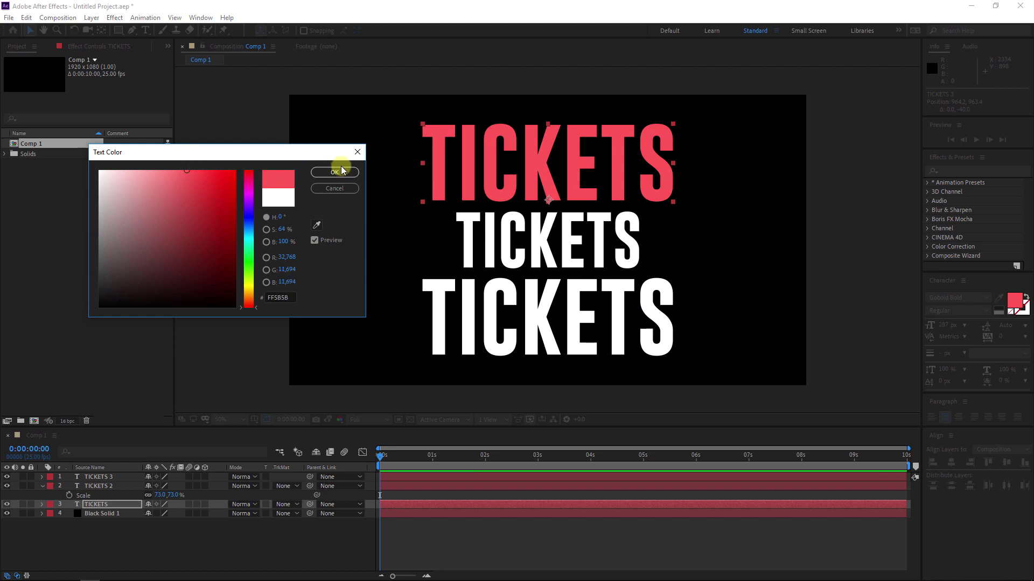
left_click(335, 172)
Step: Recolor the middle and bottom TICKETS lines by sampling the red of the top line
left_click(549, 240)
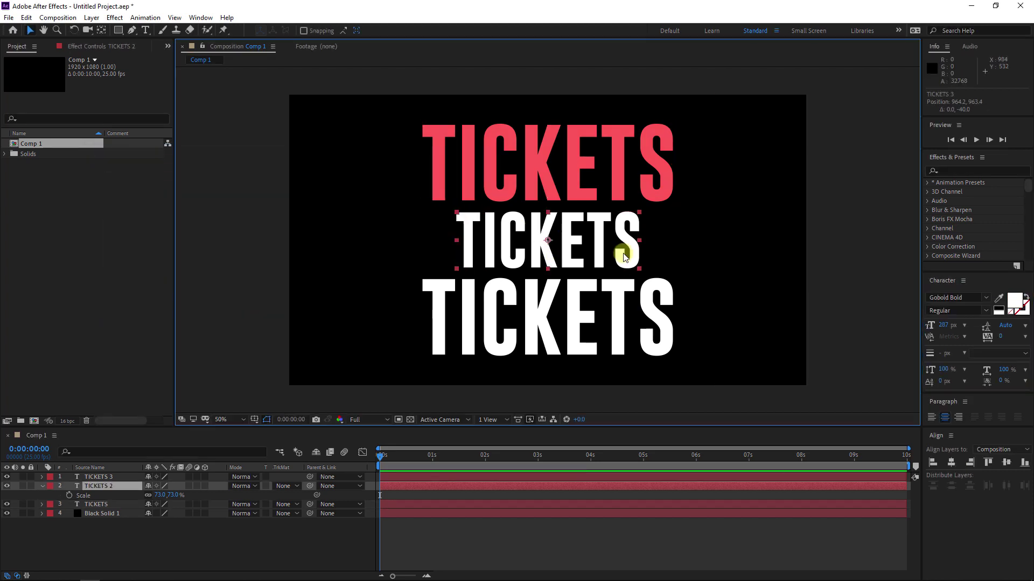
left_click(619, 312, "shift")
left_click(997, 297)
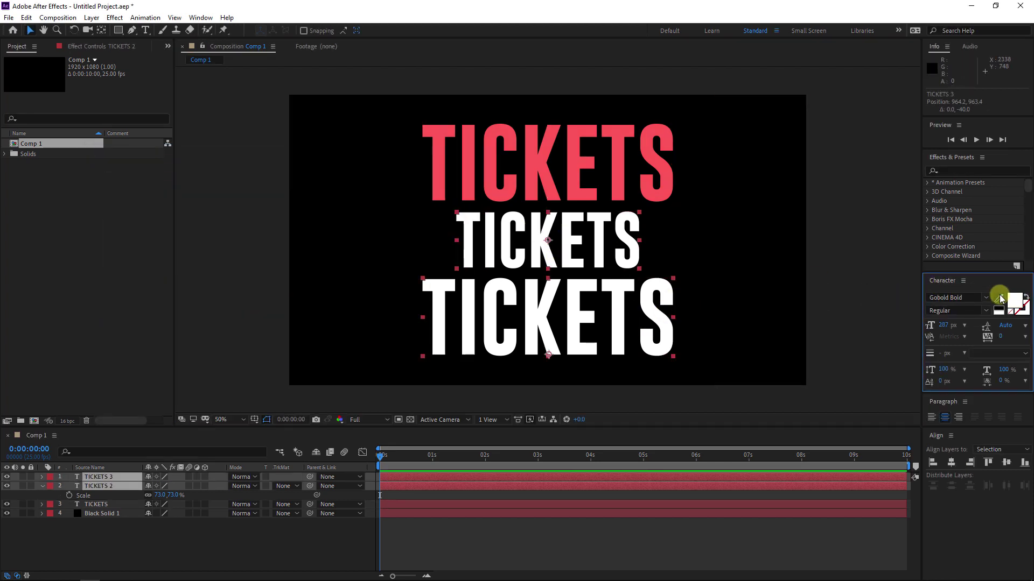
left_click(620, 180)
Step: Hide the top and bottom TICKETS text layers, leaving the middle line showing
left_click(549, 229)
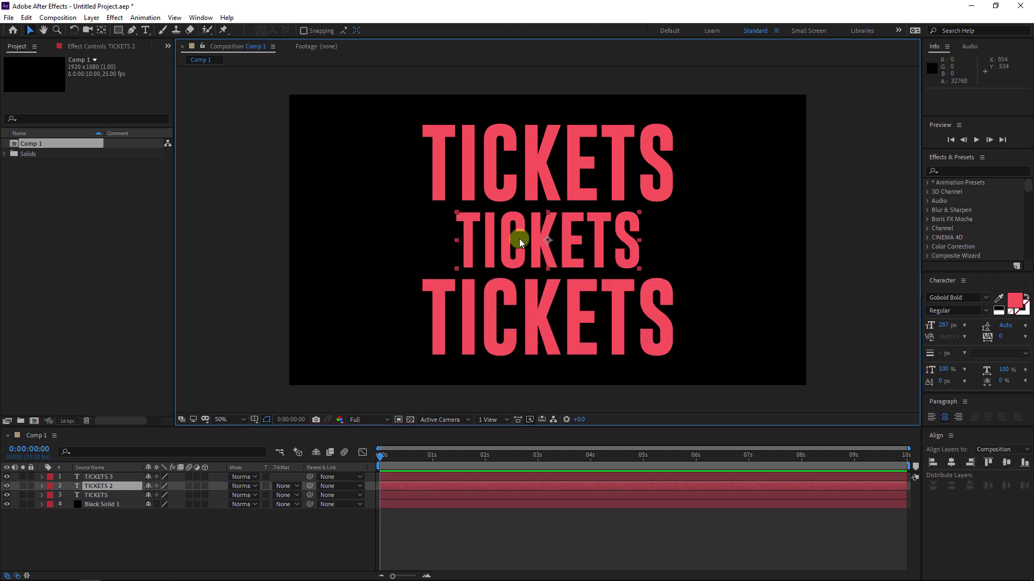
left_click(76, 480)
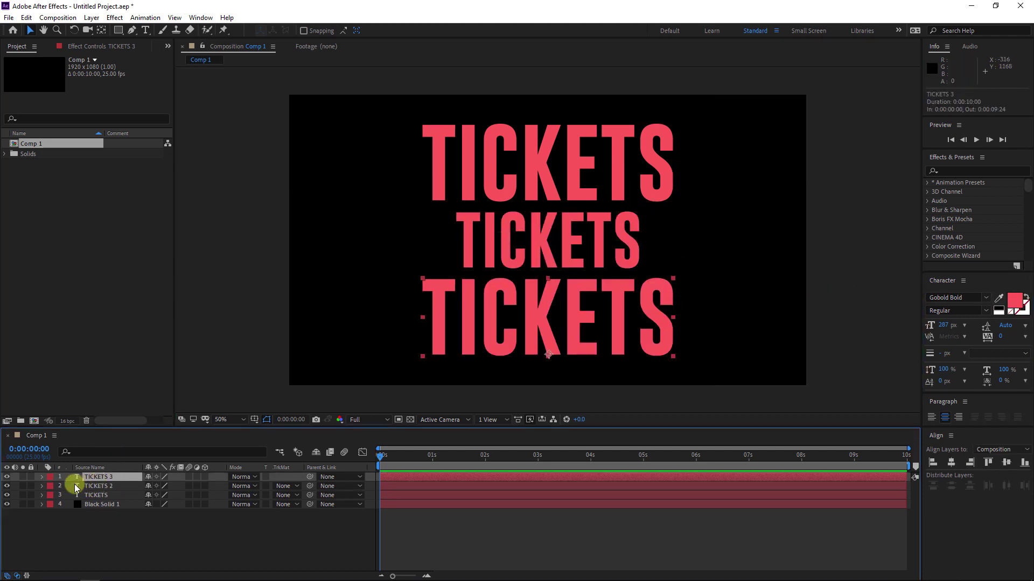
left_click(7, 477)
left_click(7, 495)
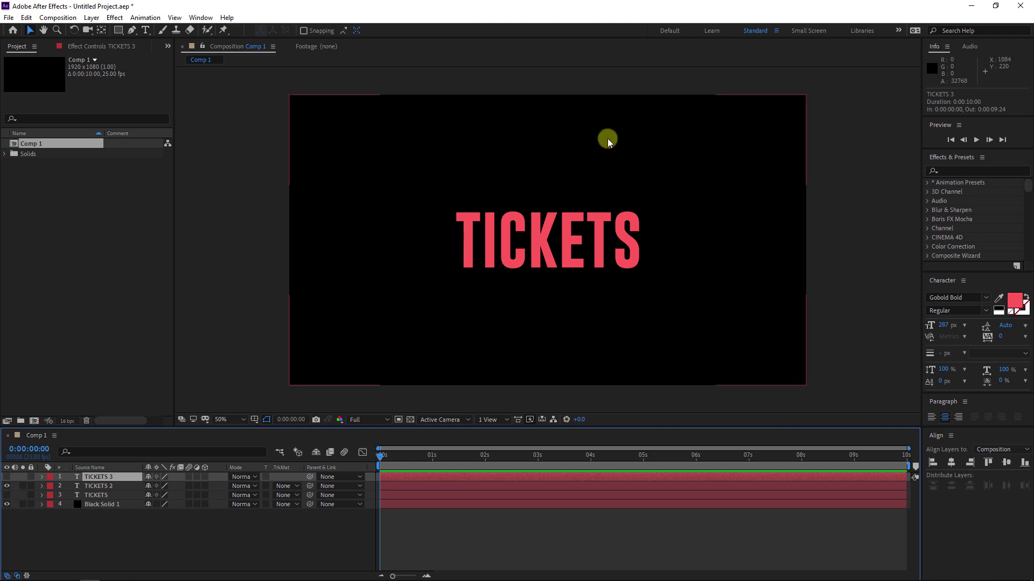
Step: Keyframe the middle TICKETS line's scale from a size far larger than the frame at 0 seconds down to 73% at 1 second
left_click(111, 486)
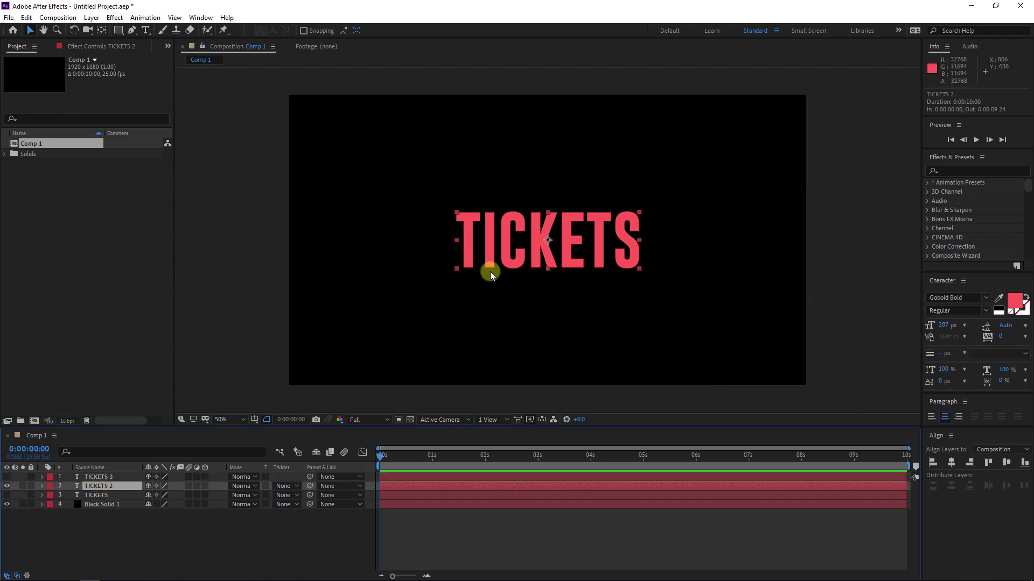
left_click(317, 453)
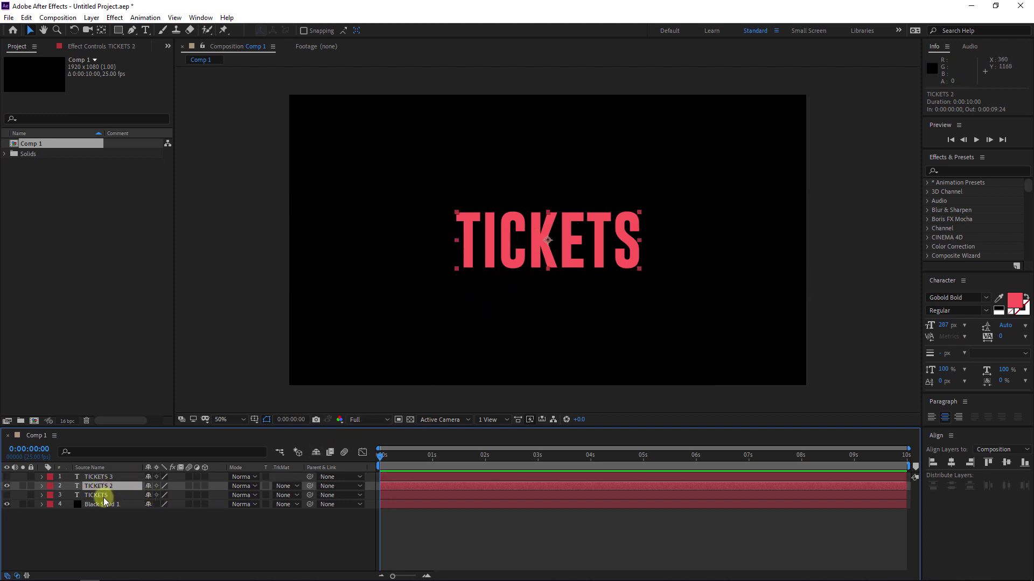
key("s")
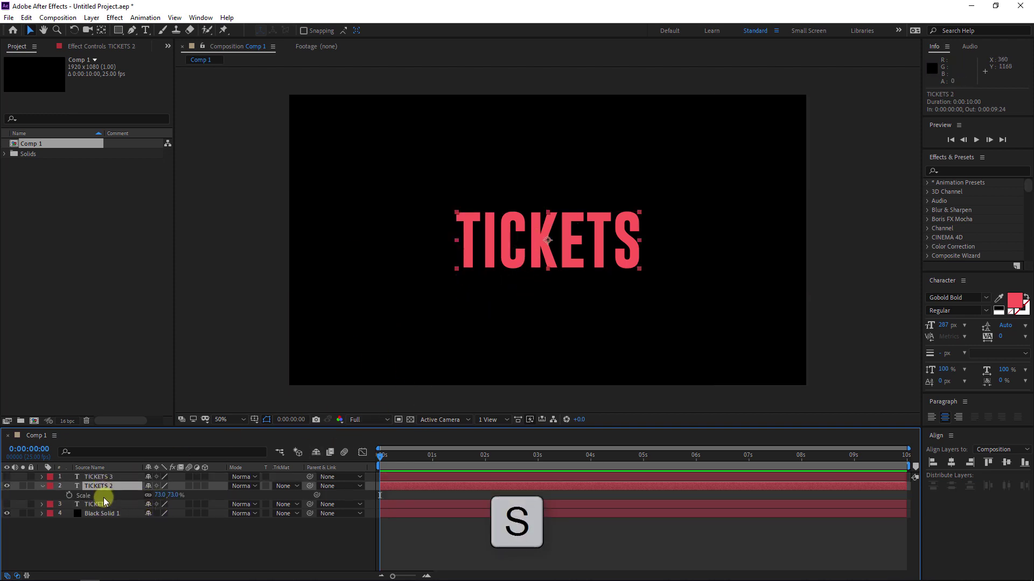
left_click(69, 496)
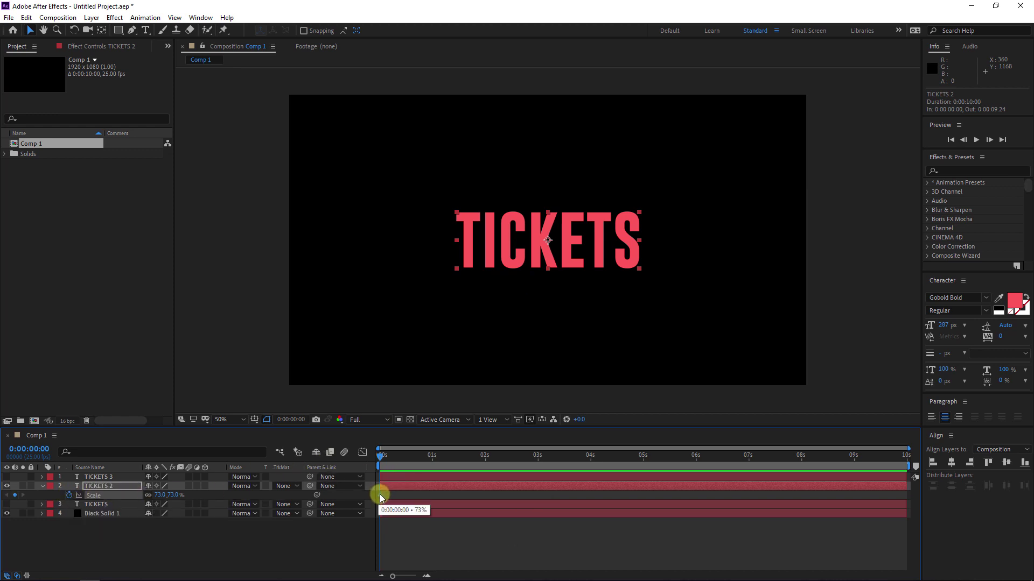
left_click_drag(380, 494, 431, 489)
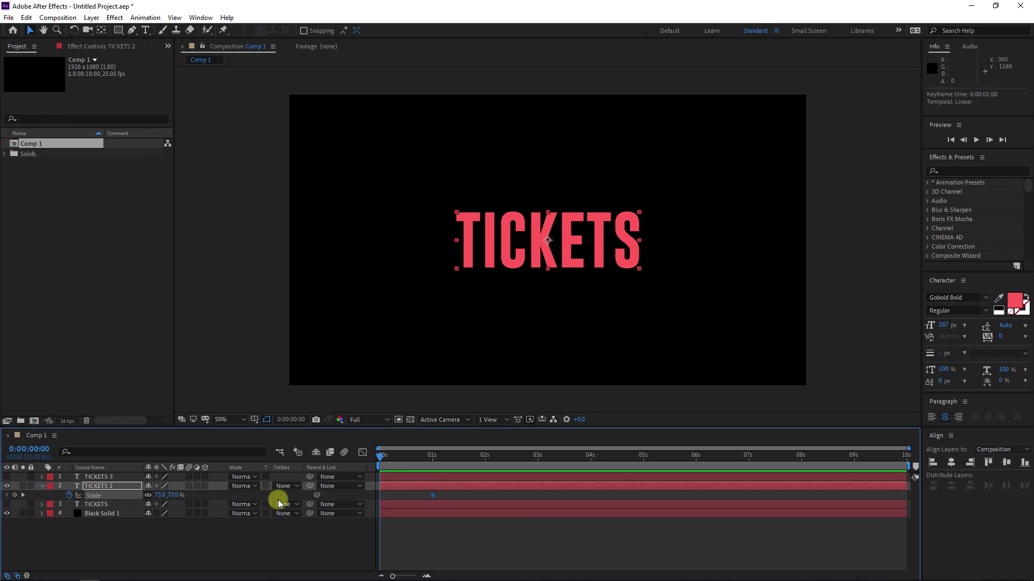
left_click_drag(176, 496, 390, 466)
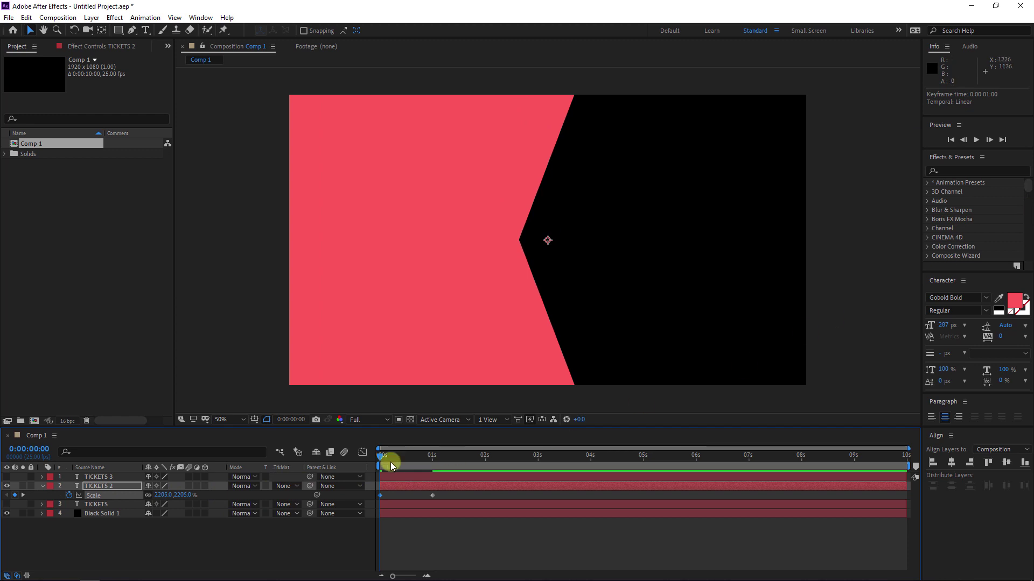
left_click_drag(181, 504, 1024, 260)
Step: Shorten the scale animation by moving its 73% keyframe to about 0.6 seconds, and play back the result
left_click_drag(432, 495, 413, 494)
left_click(413, 516)
key("space")
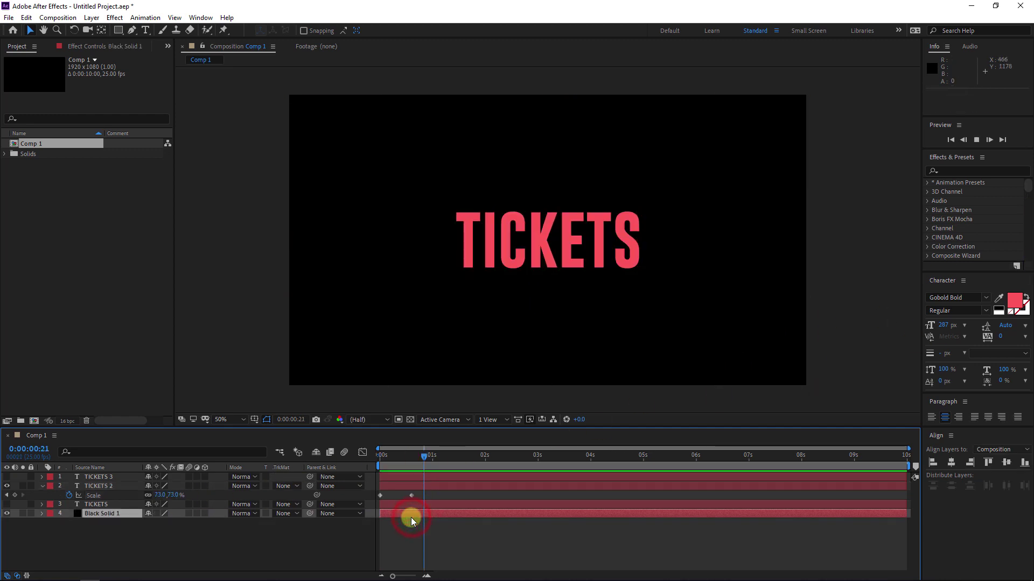
key("space")
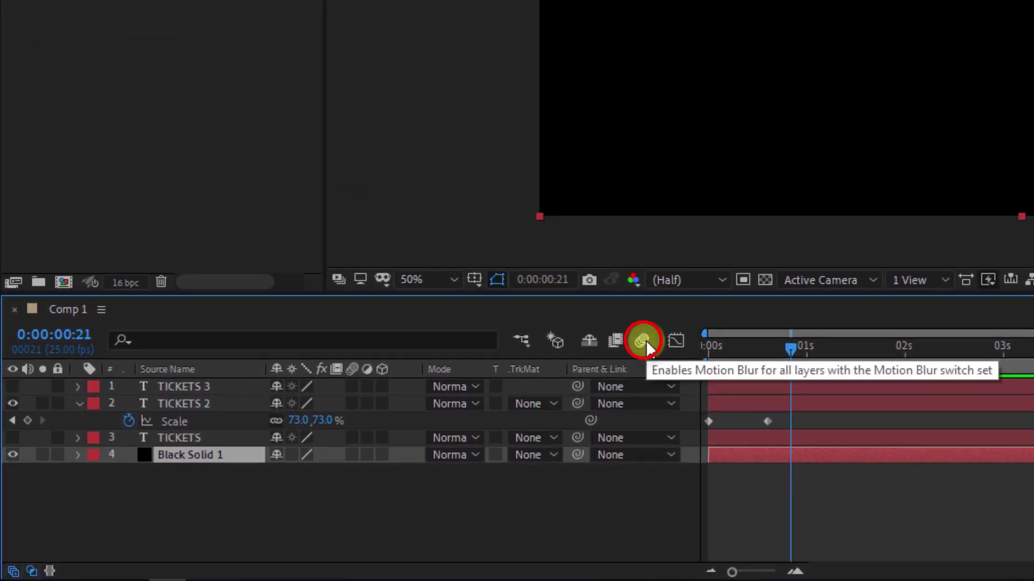
Step: Enable motion blur for the composition and for the middle TICKETS layer
left_click(205, 401)
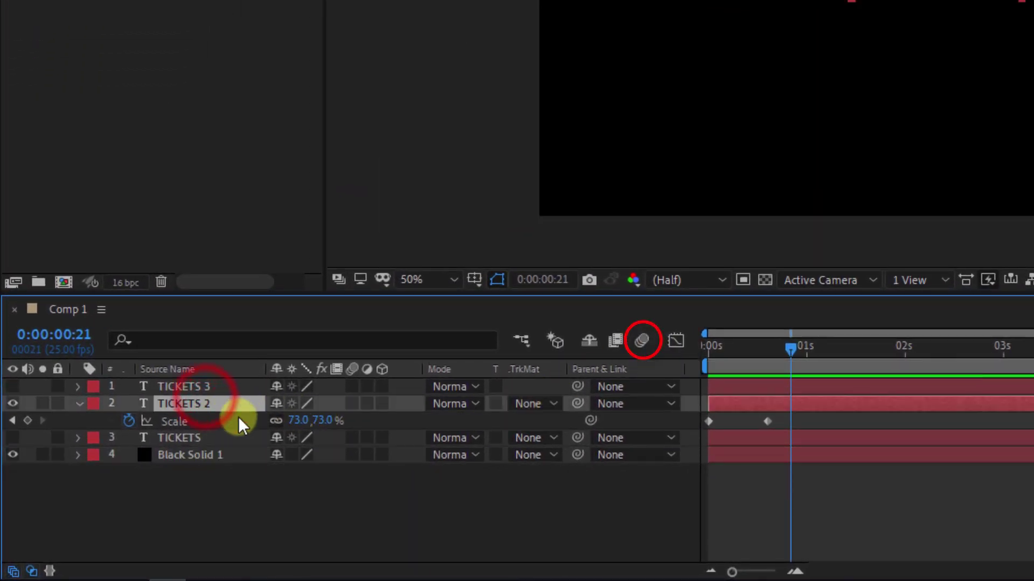
left_click(639, 340)
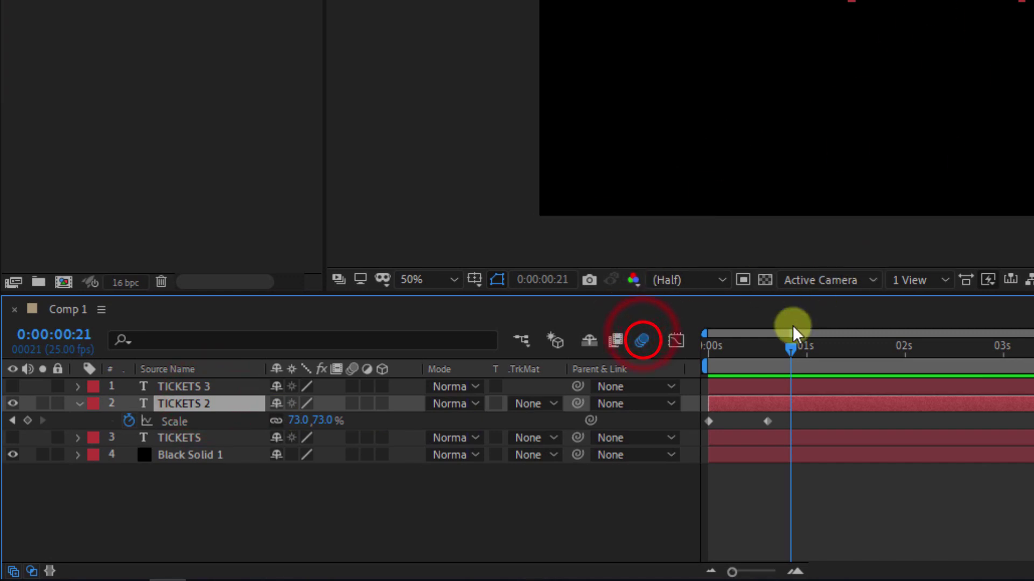
left_click_drag(778, 348, 739, 353)
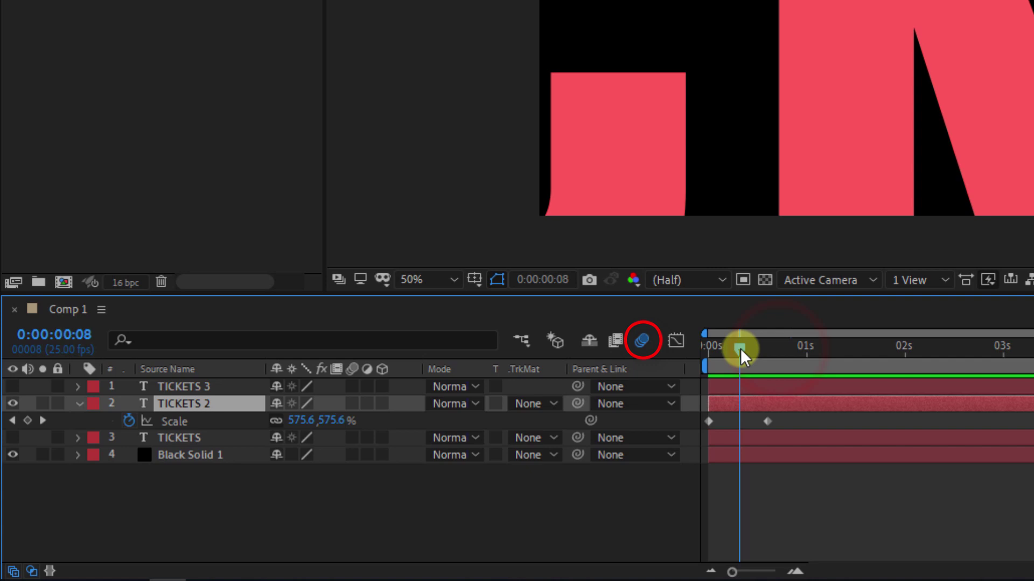
left_click(352, 404)
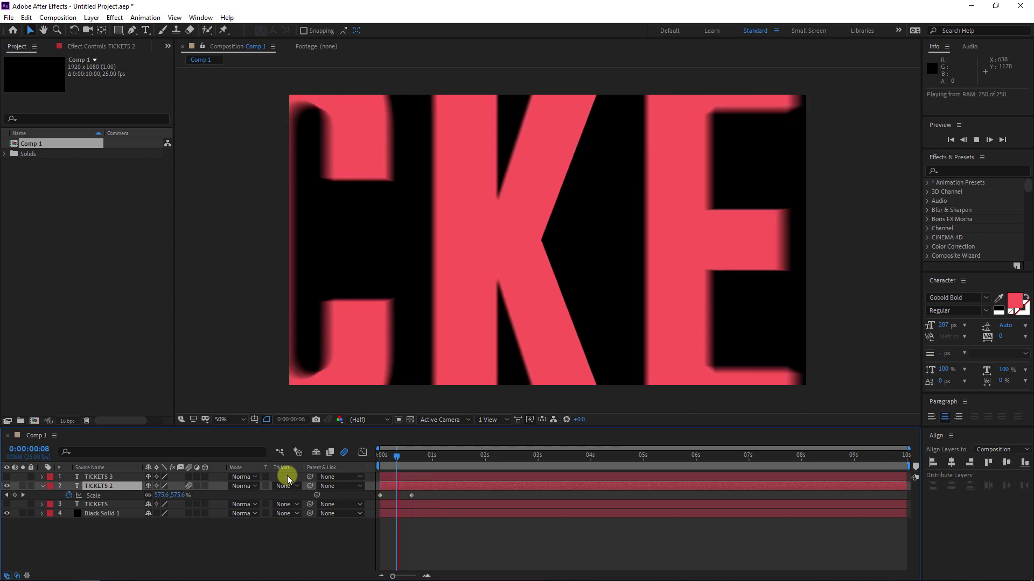
Step: Show the top and bottom TICKETS layers again and shift both in time to start at 0:00:00:13
left_click(105, 529)
left_click(103, 477)
left_click(103, 505, "ctrl")
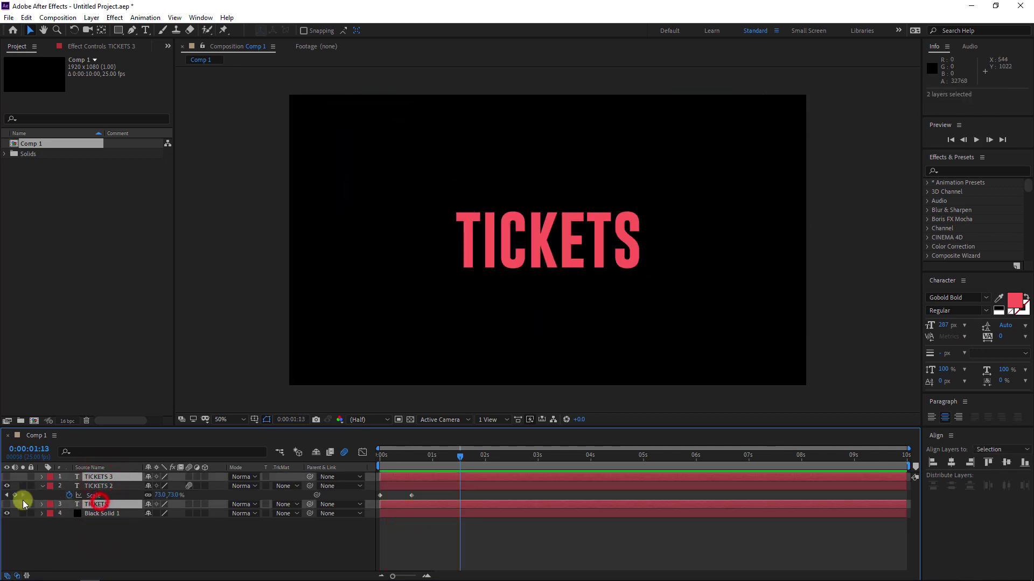
key("j")
left_click_drag(391, 480, 428, 478)
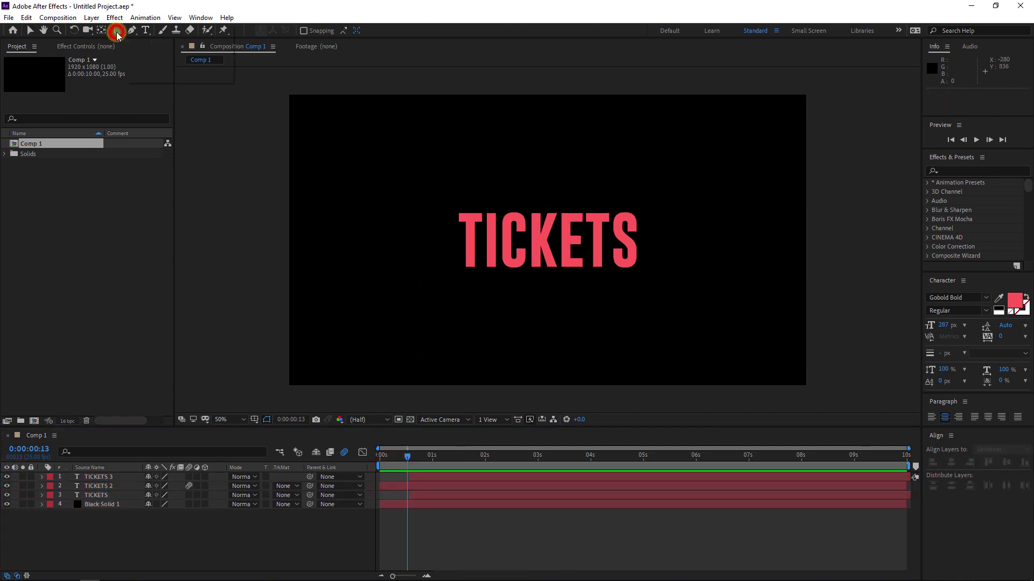
Step: Draw a thin dark rectangle about 1956 by 50 px across the upper left of the frame and set its skew to 58
left_click(118, 30)
left_click_drag(199, 117, 725, 131)
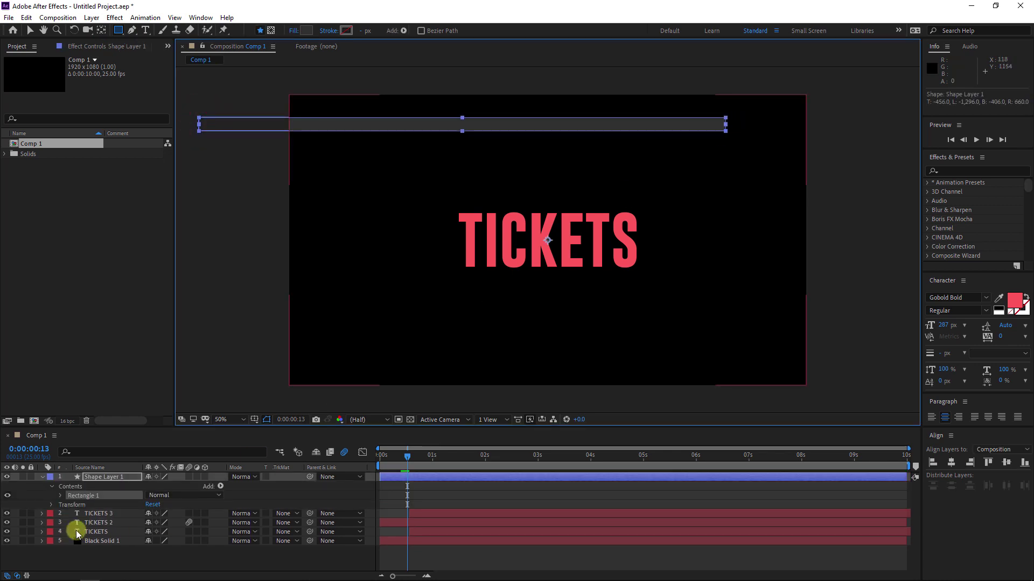
left_click(60, 496)
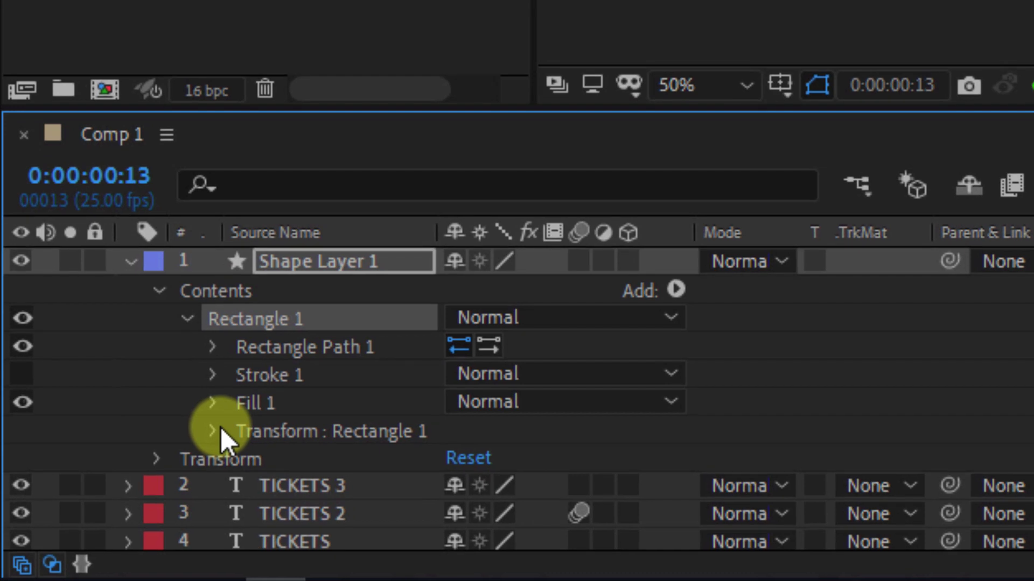
left_click(72, 532)
scroll(221, 427, "down", 3)
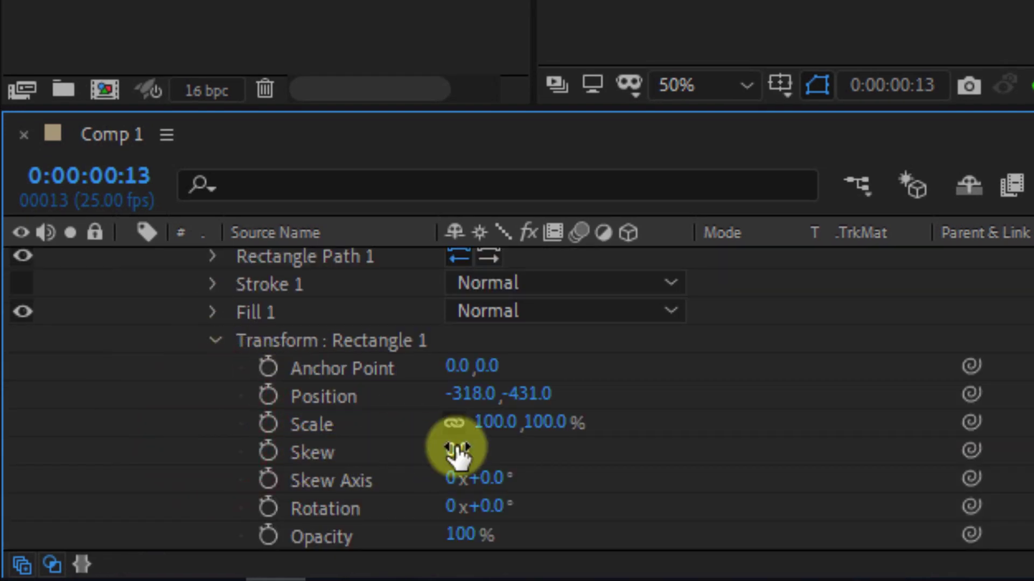
left_click_drag(456, 450, 556, 440)
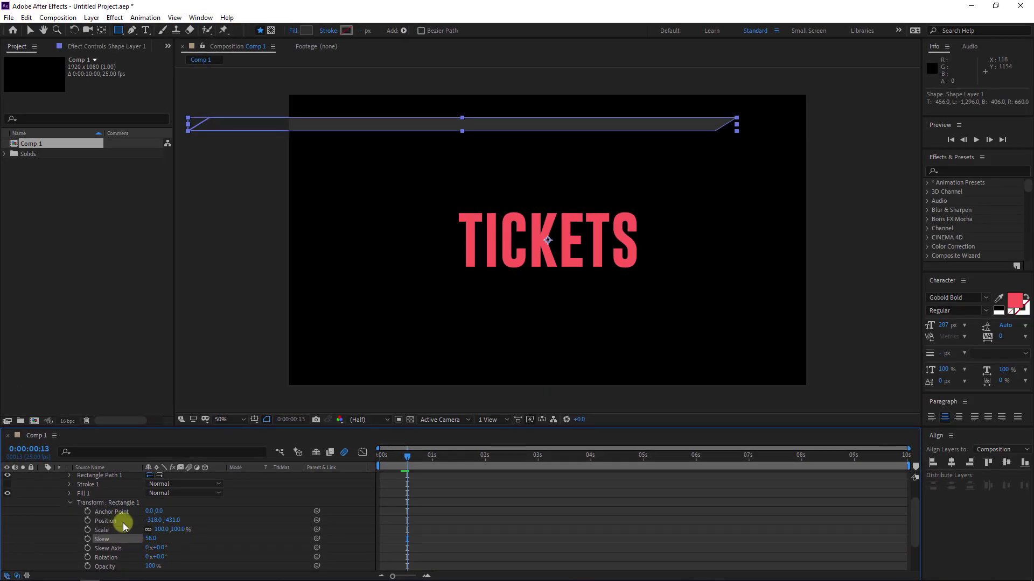
Step: Reduce the height of the skewed bar's rectangle path to make the bar thinner
scroll(166, 514, "up", 3)
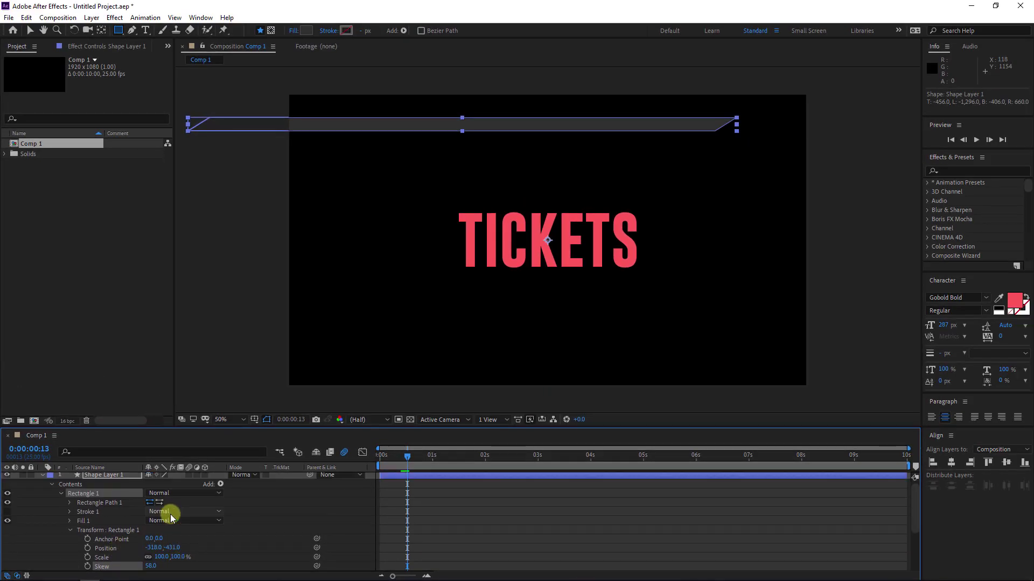
left_click(70, 505)
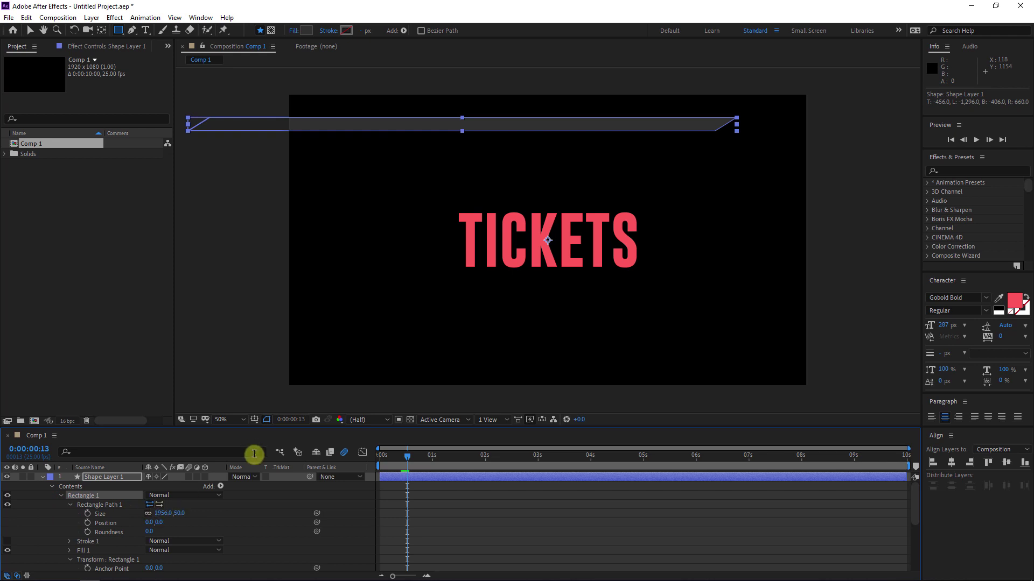
left_click_drag(181, 517, 173, 514)
Step: Move the bar left, partly out of the frame, and duplicate it into four staggered rows down the upper left side
key("v")
left_click_drag(640, 125, 400, 155)
key("ctrl+d")
key("ctrl+d")
key("ctrl+d")
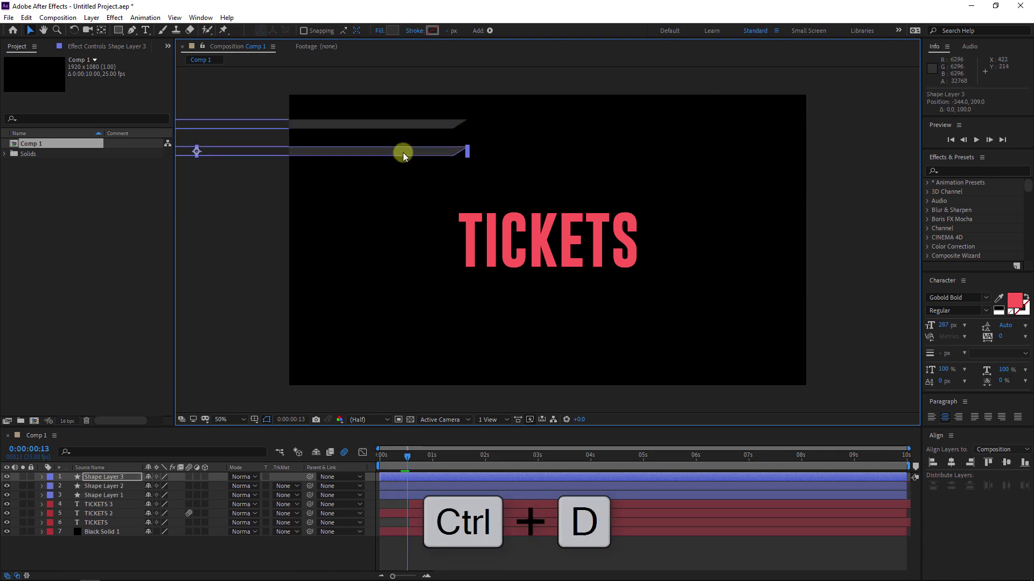
left_click_drag(403, 153, 315, 212)
key("ctrl+d")
Step: Shift the third bar slightly left and the second bar further left so the bar ends are staggered
left_click(371, 175)
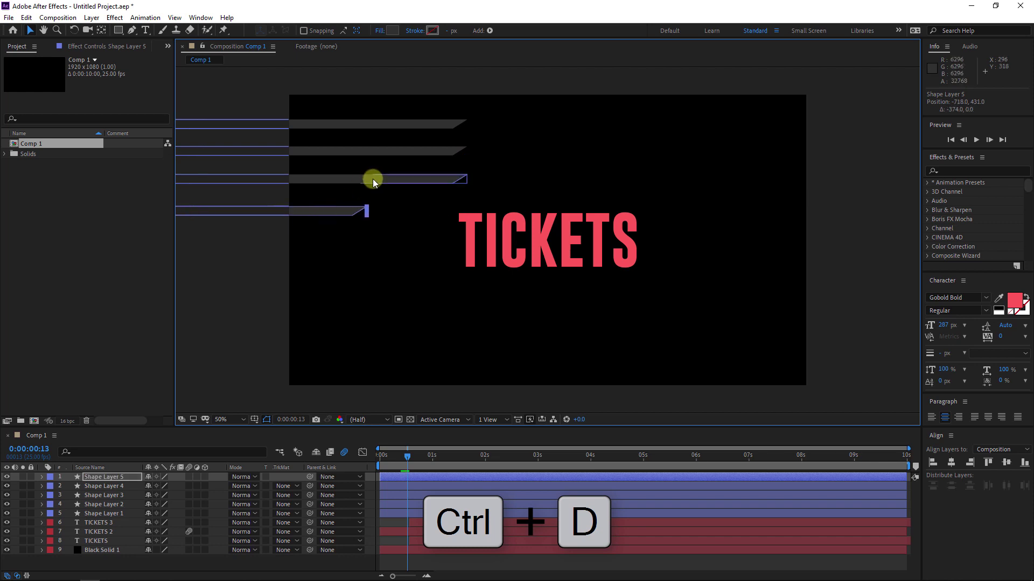
left_click_drag(386, 176, 361, 176)
left_click_drag(422, 148, 373, 149)
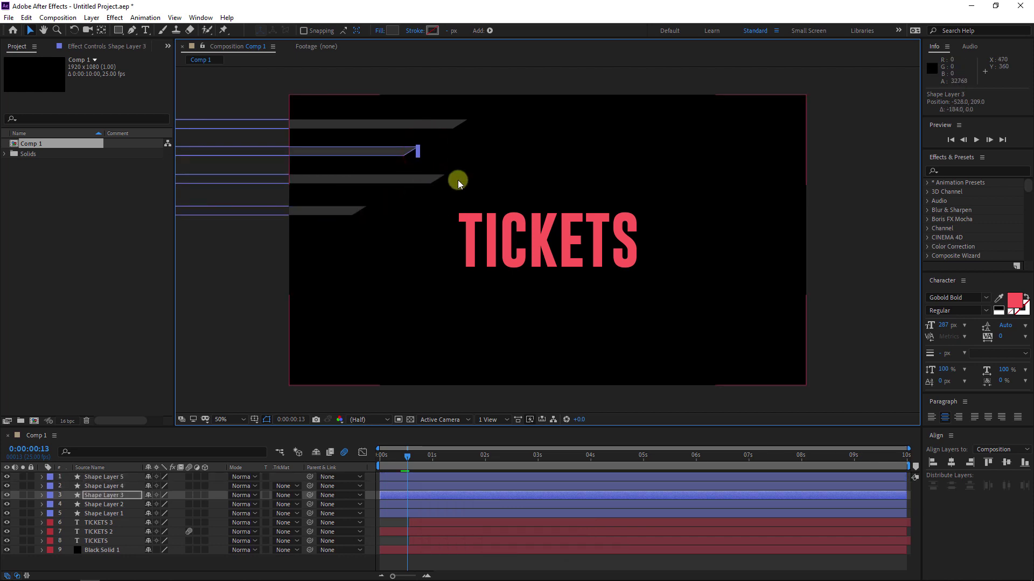
Step: Duplicate all five bar shape layers and group the copies at the top of the layer stack
left_click(101, 514)
left_click(111, 477, "shift")
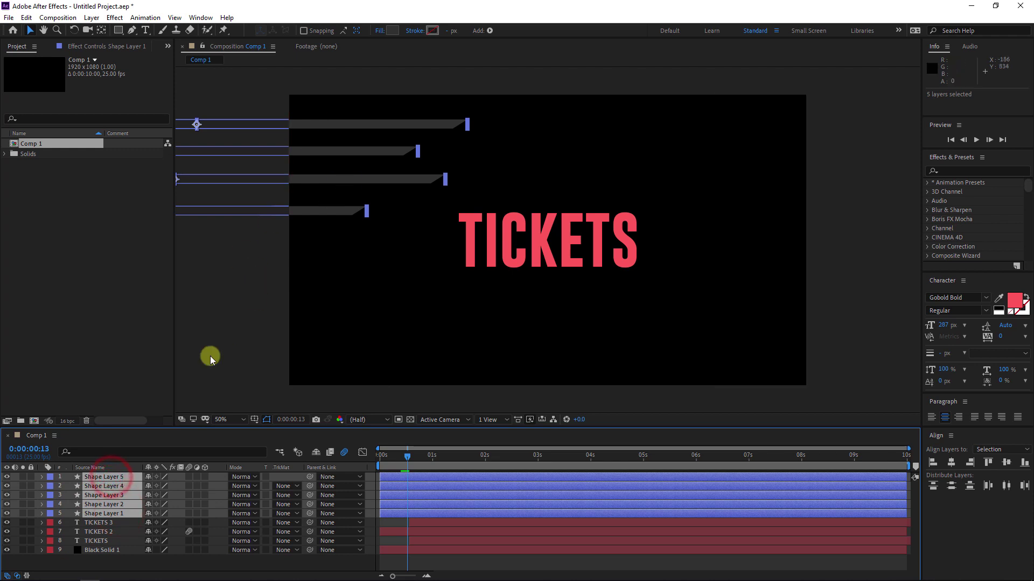
key("ctrl+d")
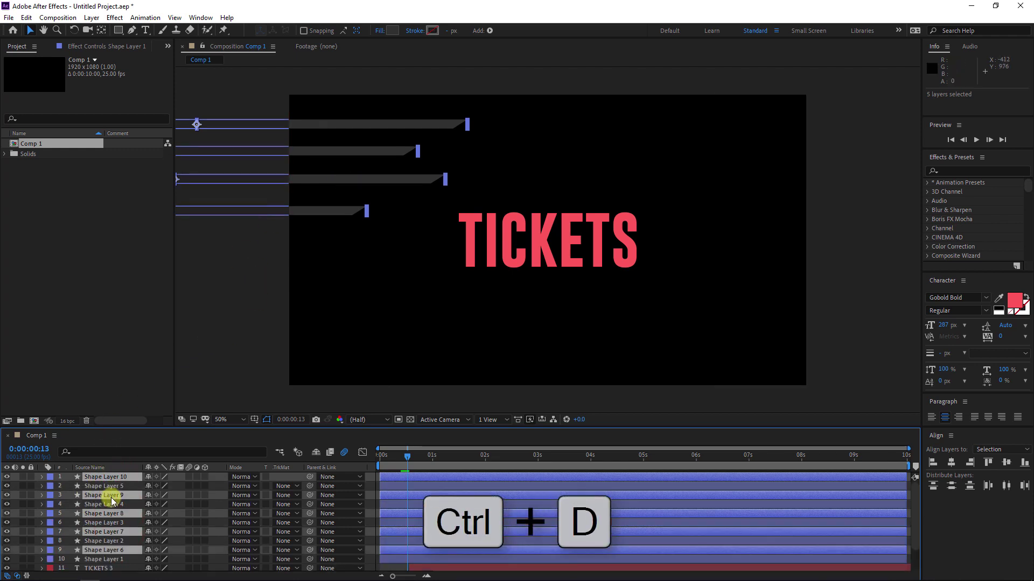
left_click_drag(115, 499, 120, 483)
Step: Give the five duplicated bar layers the Orange label color
left_click(46, 477)
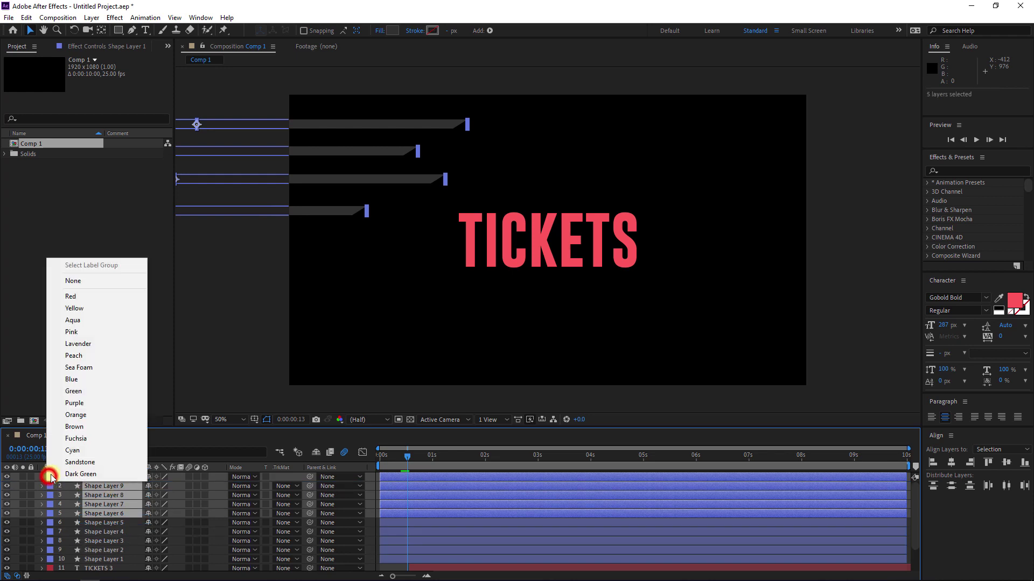
left_click(104, 420)
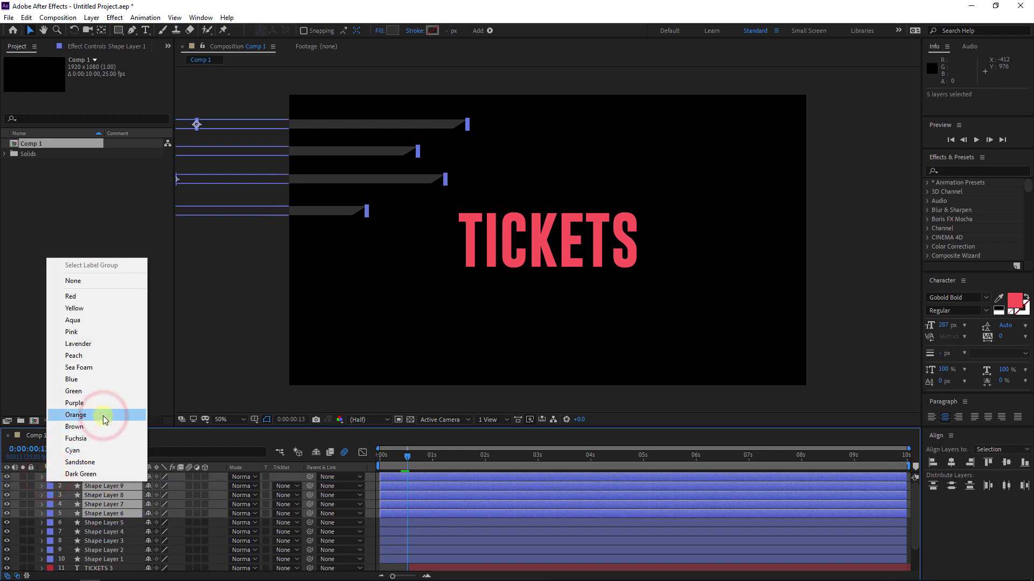
Step: Move the five orange bars into the lower half of the composition and shift both bar groups just off the frame's left edge
left_click(327, 151)
left_click_drag(327, 151, 313, 298)
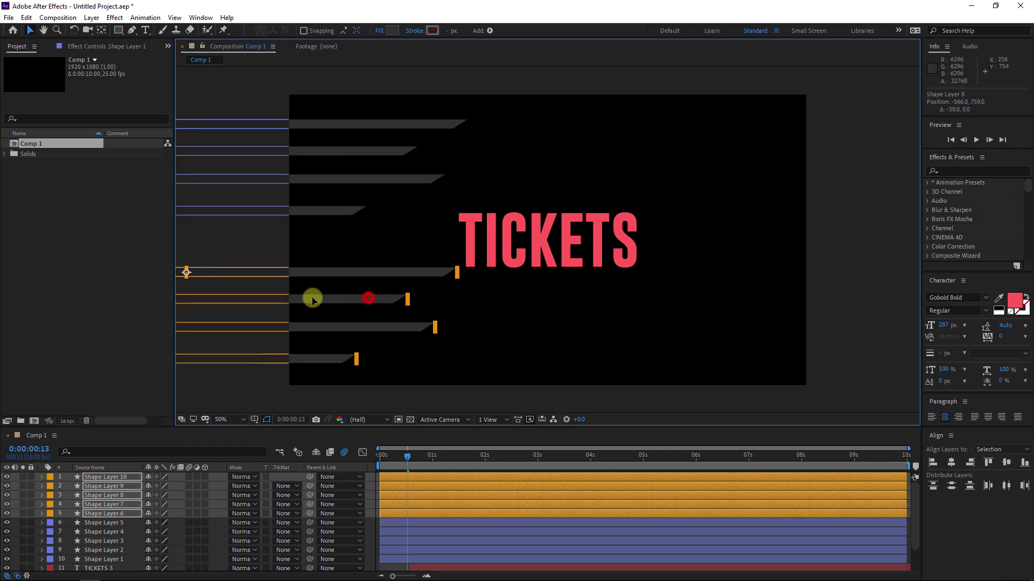
left_click_drag(403, 124, 224, 122)
Step: Keyframe the blue bars' Position off-frame at 0:00:00:00 and slide them right to about mid-frame at 0:00:01:01
left_click_drag(391, 455, 373, 456)
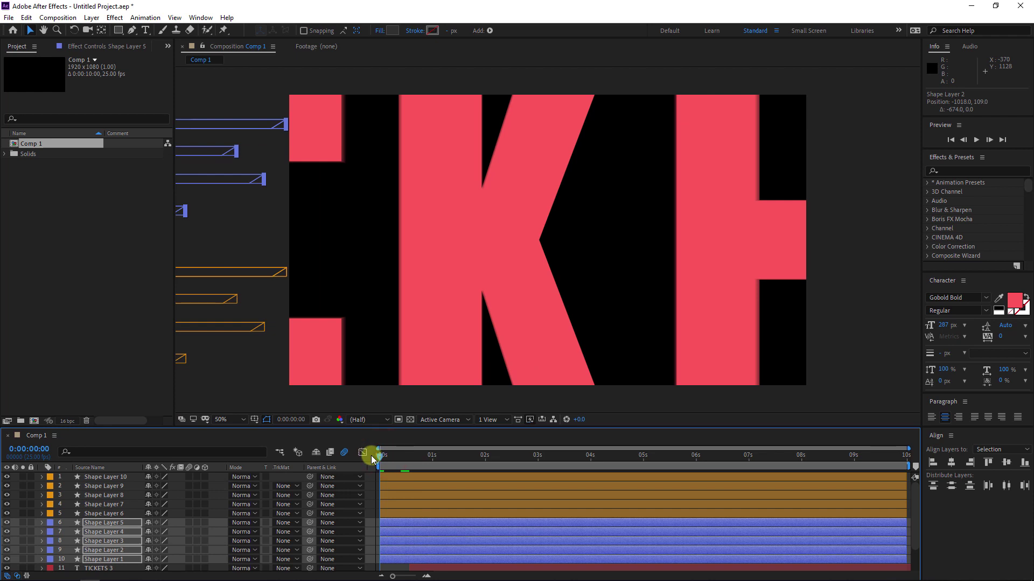
key("p")
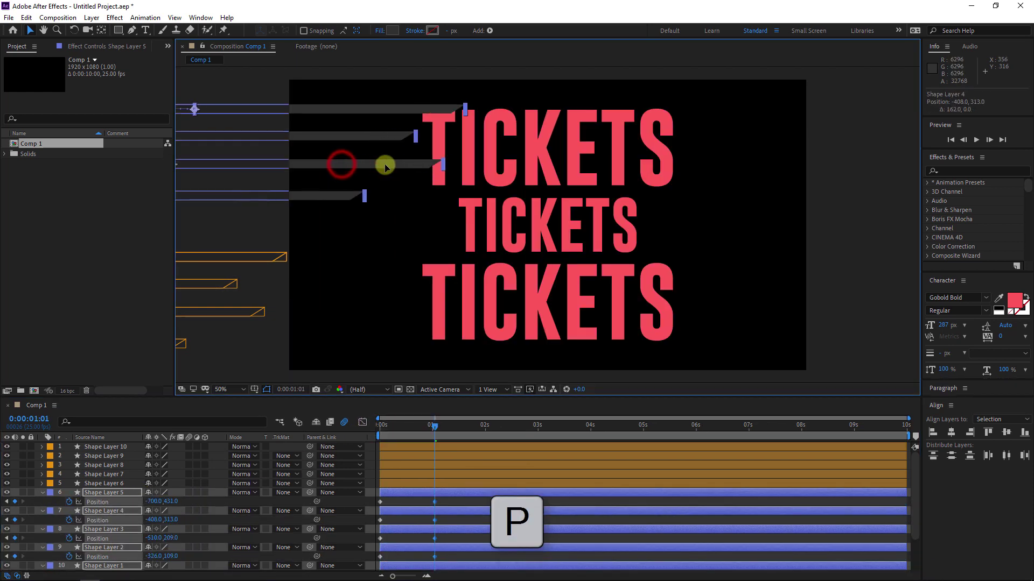
left_click_drag(386, 161, 445, 162)
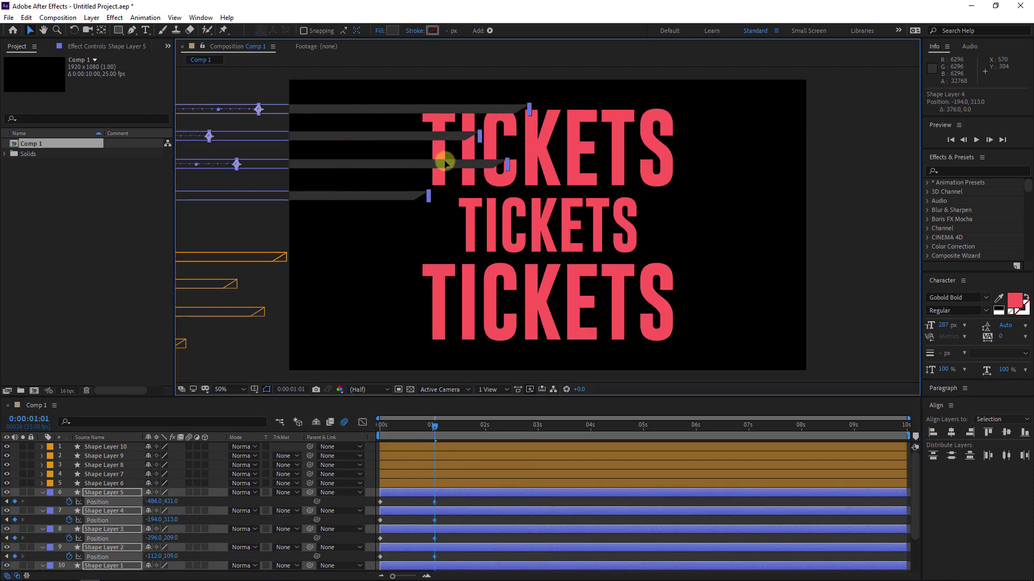
Step: Place all ten bar shape layers below the three TICKETS text layers, directly above Black Solid 1
left_click(105, 446, "shift")
scroll(101, 521, "down", 3)
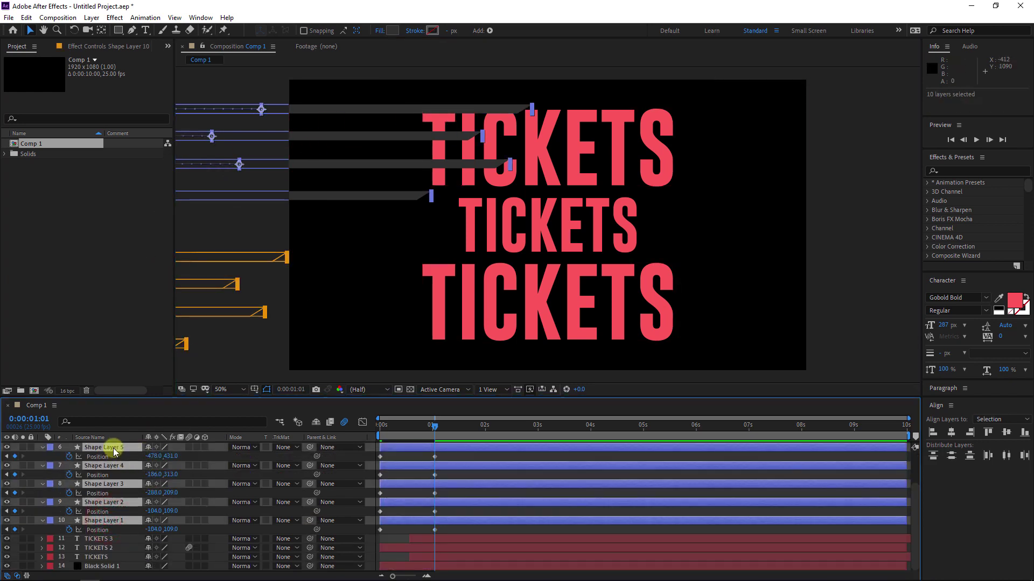
left_click_drag(114, 451, 119, 563)
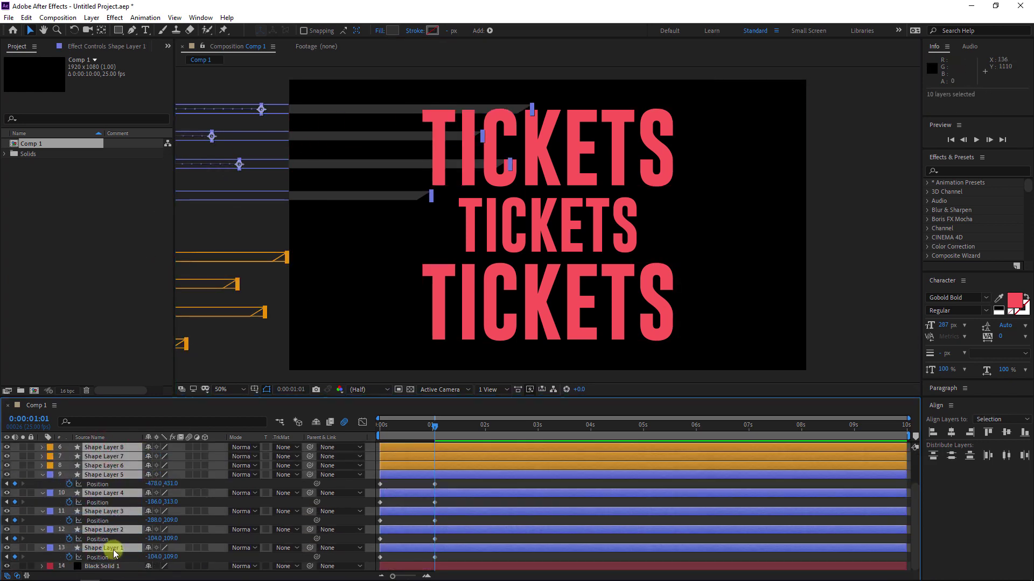
Step: Enable motion blur on all ten bar shape layers and preview the animation
scroll(105, 501, "up", 1)
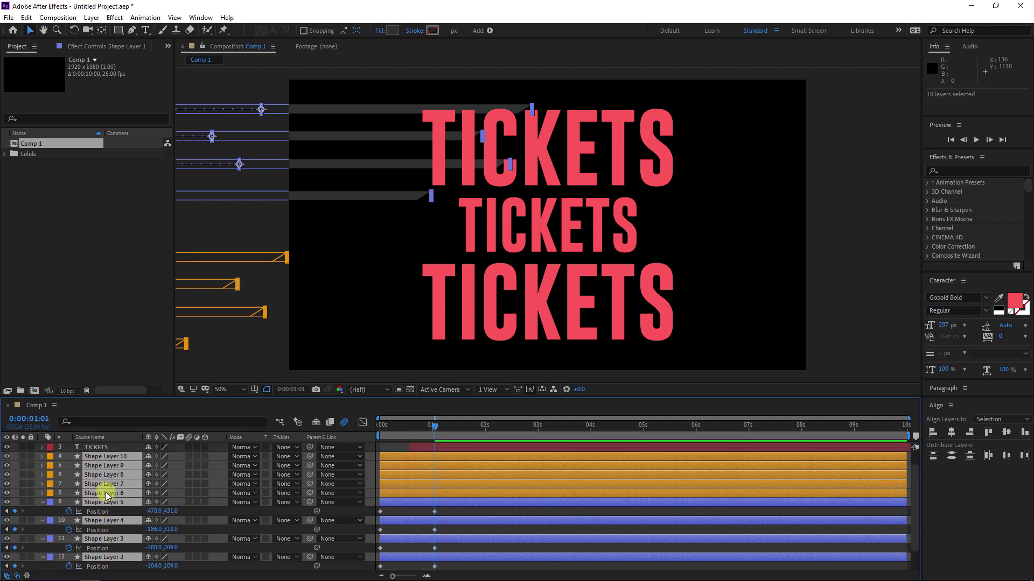
left_click(189, 457)
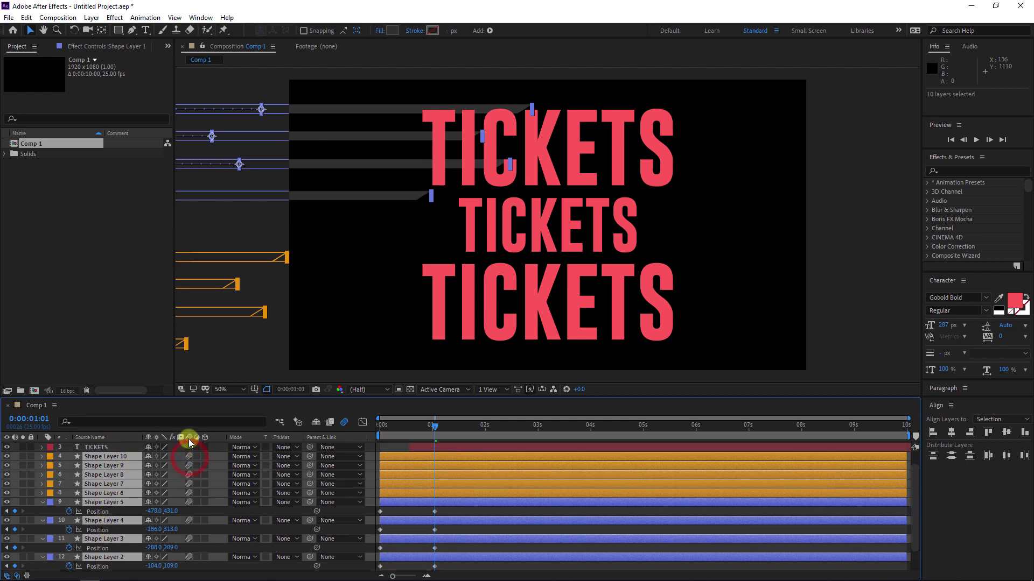
key("space")
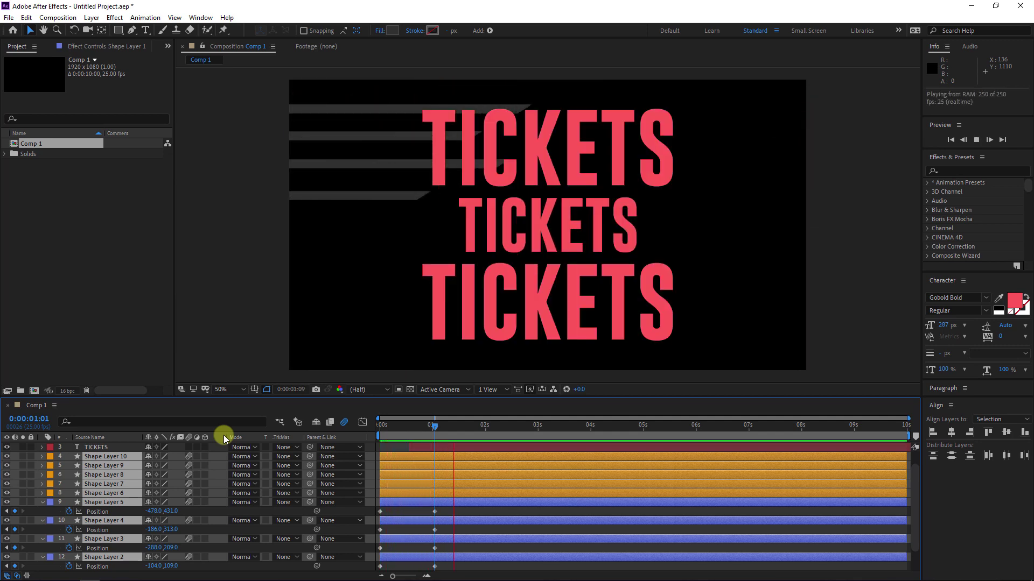
key("space")
Step: Apply Easy Ease to all the blue bars' Position keyframes and preview the animation
scroll(458, 494, "down", 2)
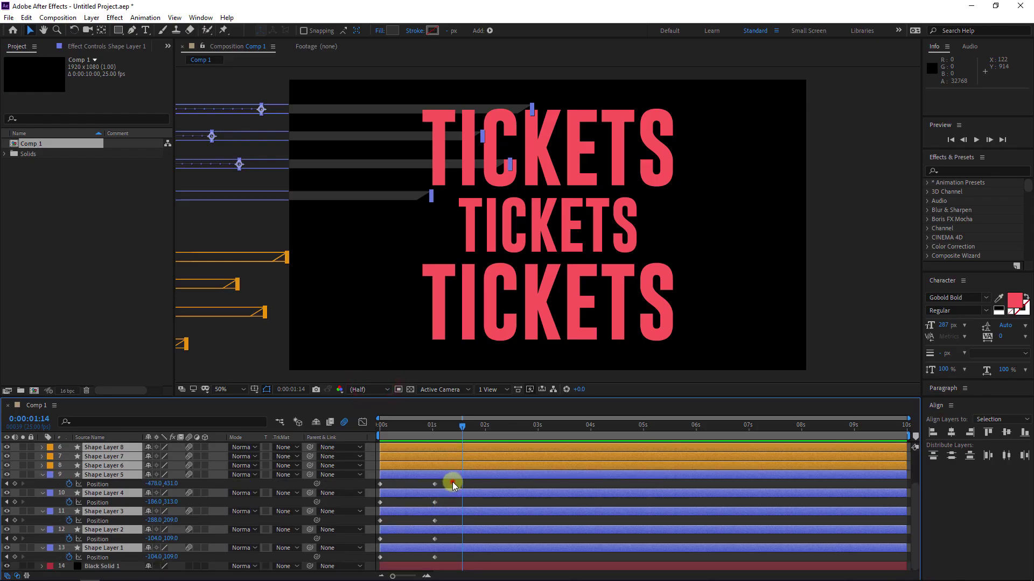
left_click_drag(454, 486, 346, 549)
key("F9")
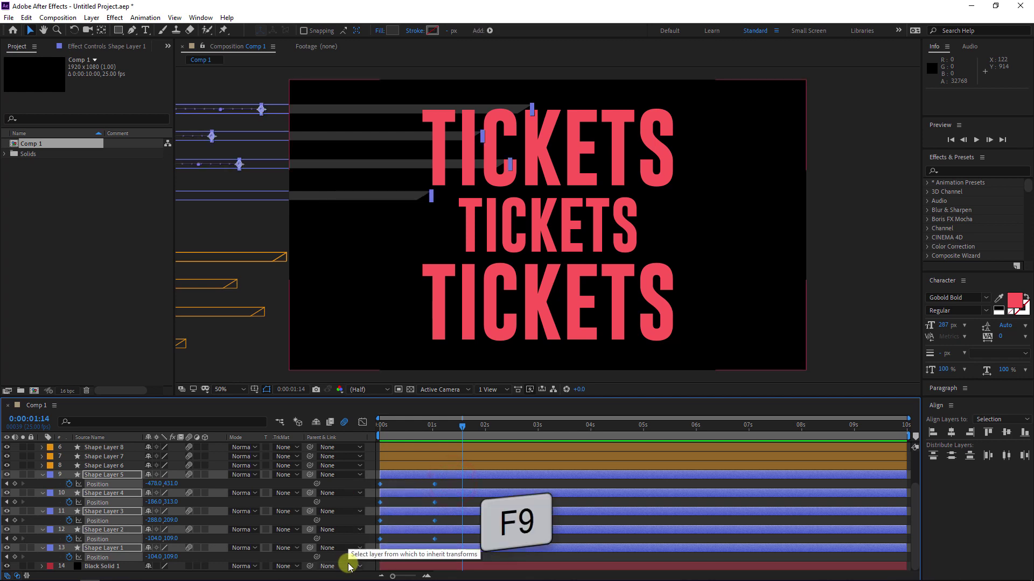
key("space")
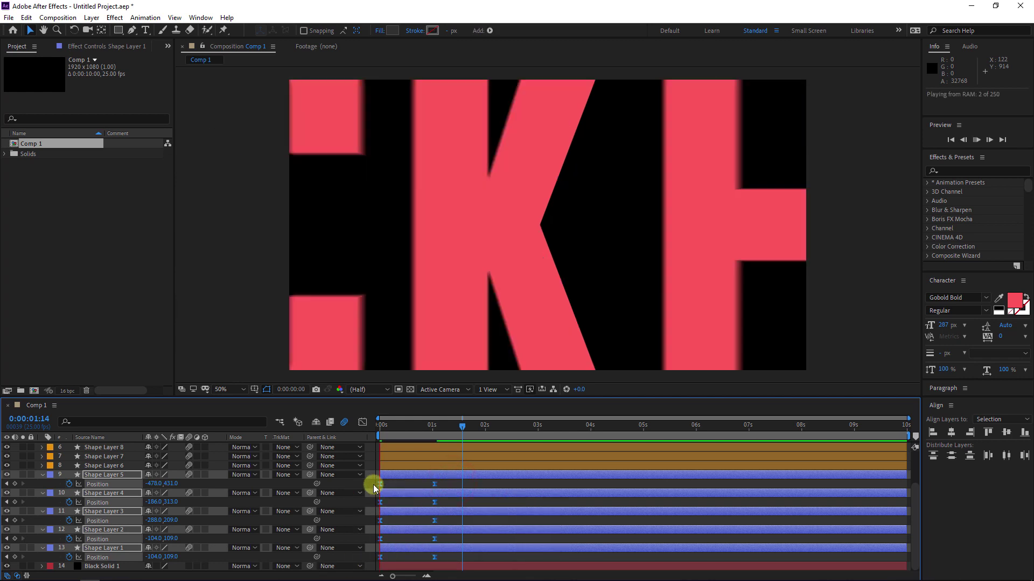
key("space")
Step: Set starting Position keyframes for the five orange bar layers at 0:00:01:01
scroll(115, 515, "up", 3)
left_click(115, 511)
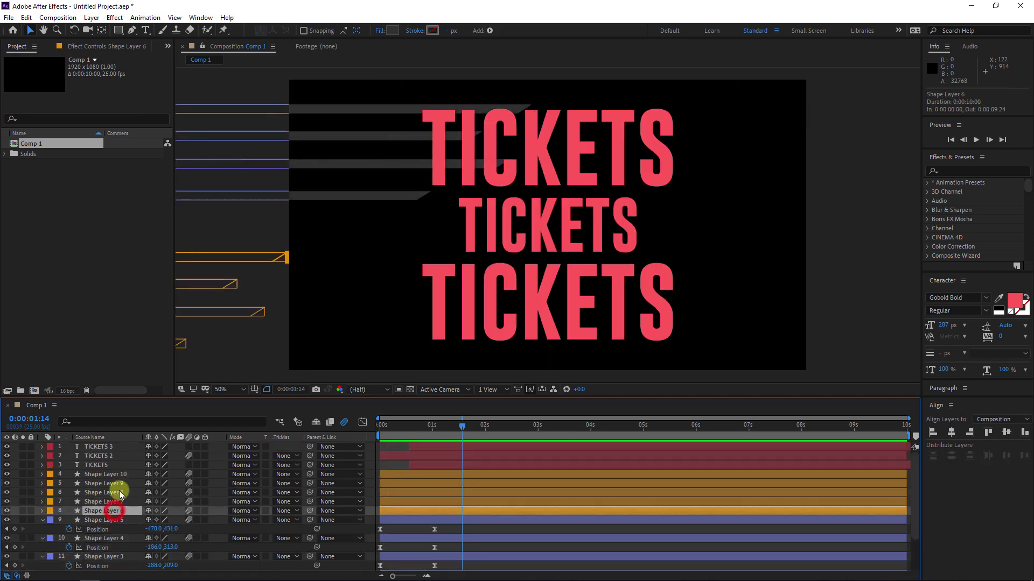
left_click(110, 475, "shift")
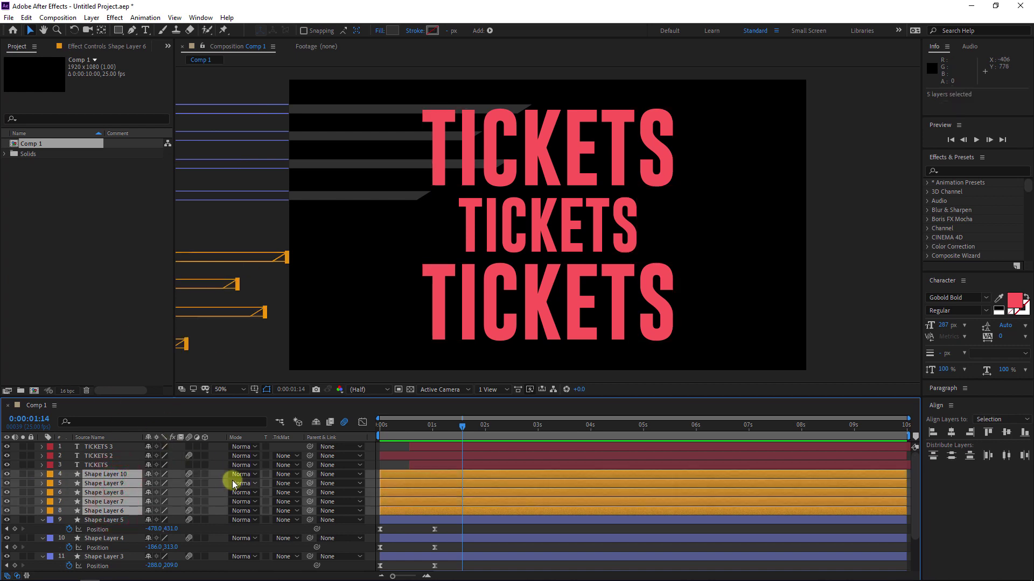
left_click(434, 425)
key("p")
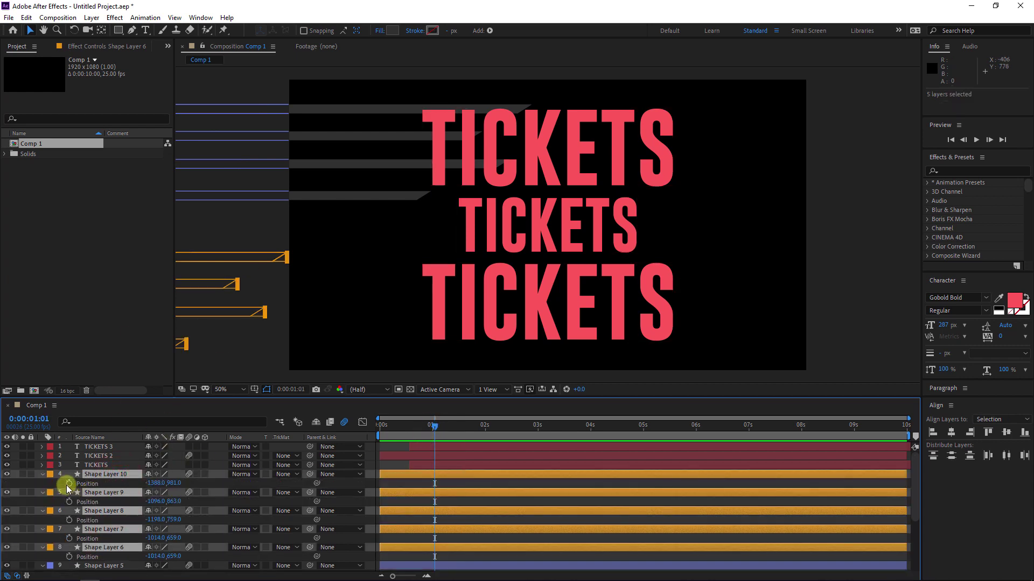
left_click(69, 484)
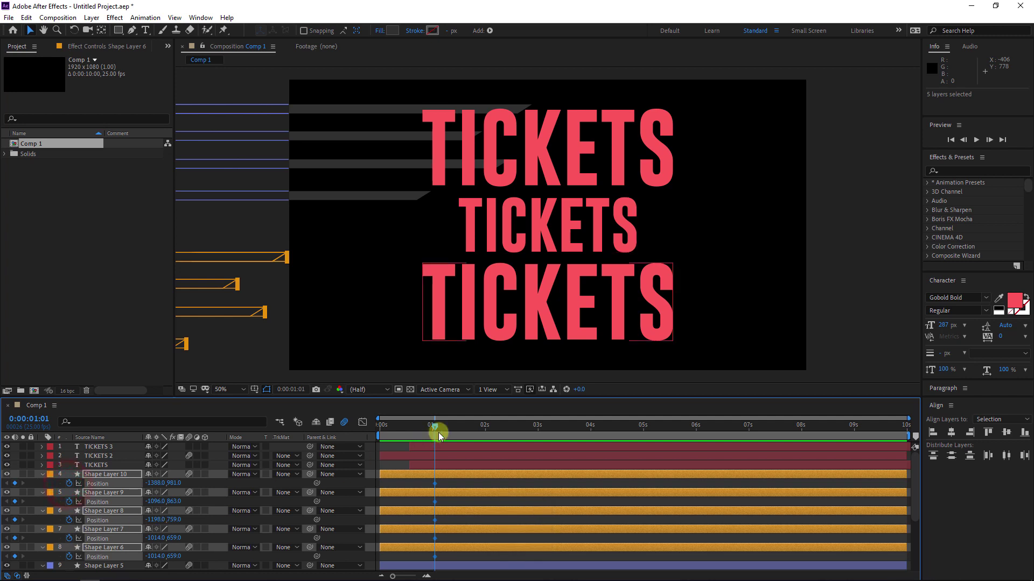
Step: Slide the orange bars across the frame toward its right edge at 0:00:02:00 and apply Easy Ease to their Position keyframes
left_click(484, 425)
left_click_drag(215, 258, 906, 267)
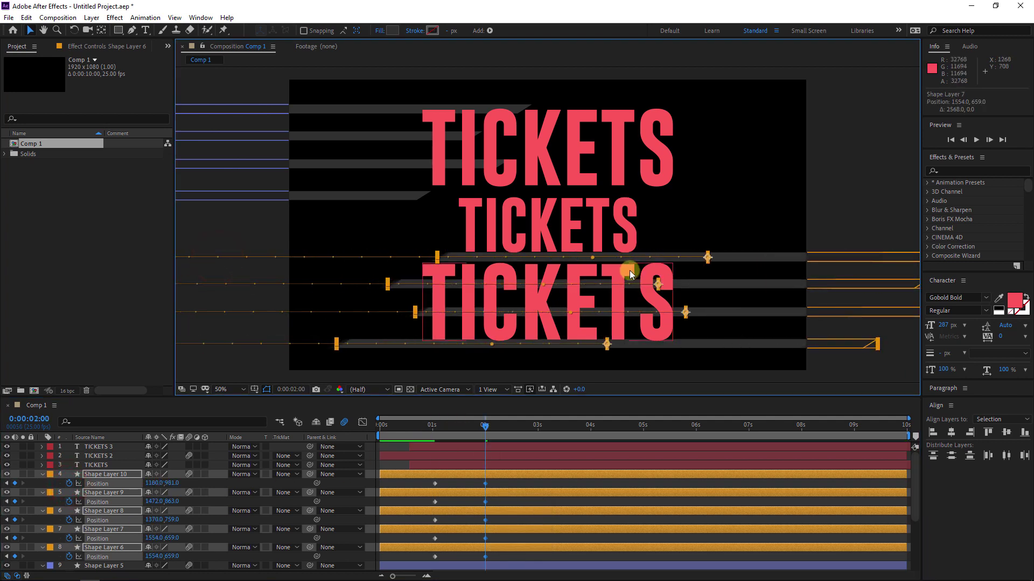
left_click_drag(633, 258, 848, 272)
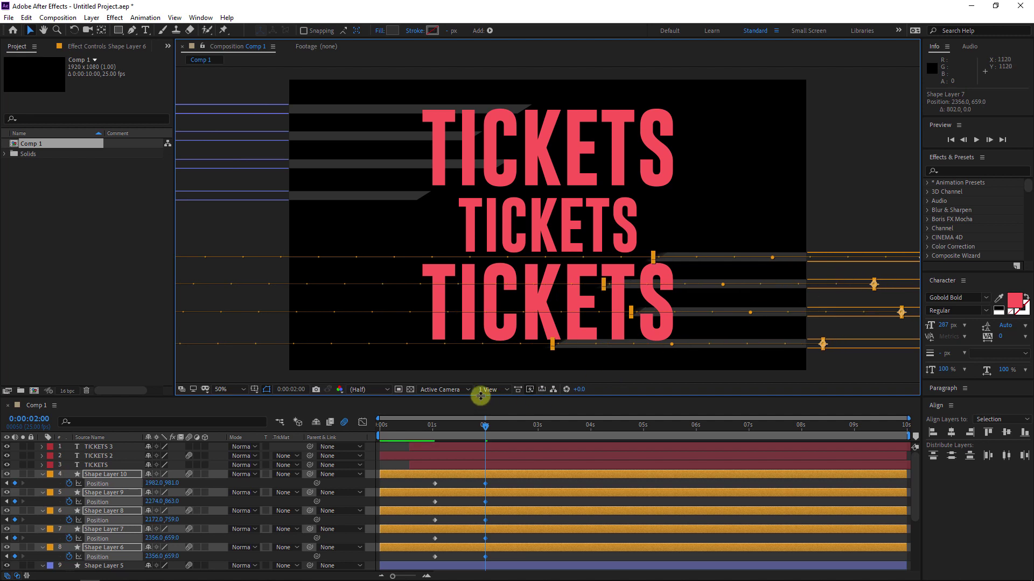
left_click_drag(497, 486, 401, 565)
key("F9")
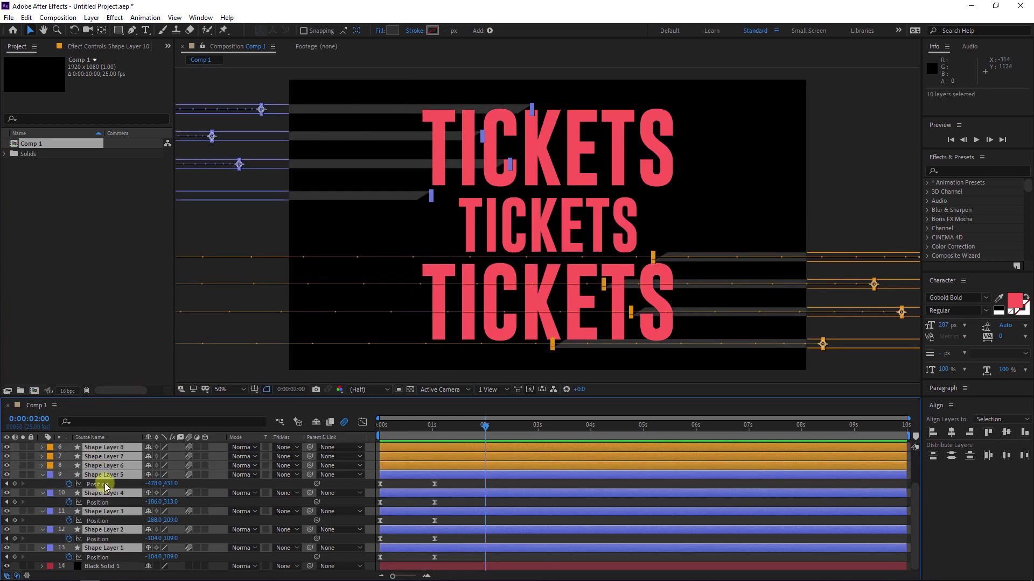
Step: Set the opacity of all ten bar layers to 50%, comparing with the RugbyX reference video, and collapse their properties
scroll(105, 486, "up", 5)
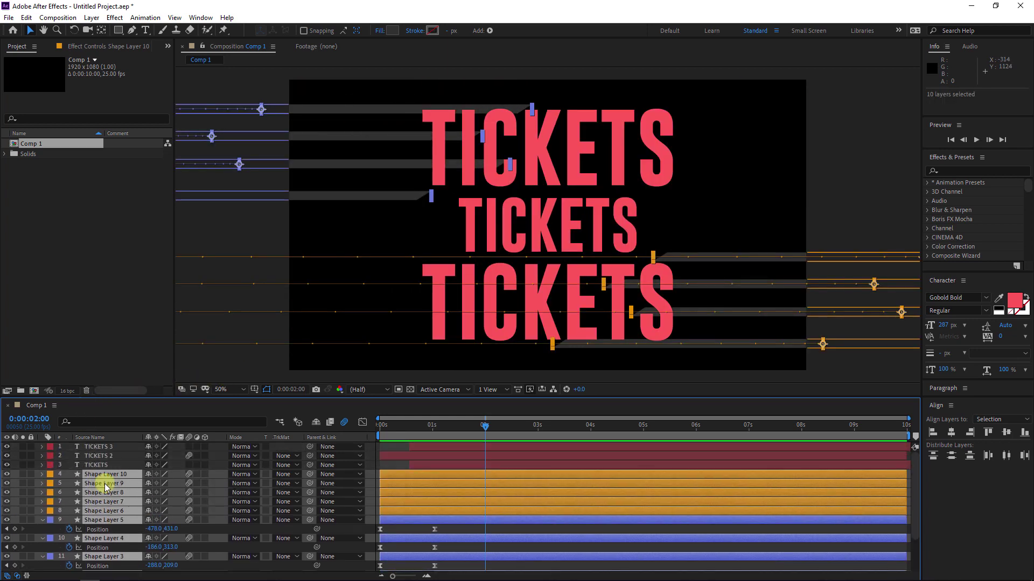
key("t")
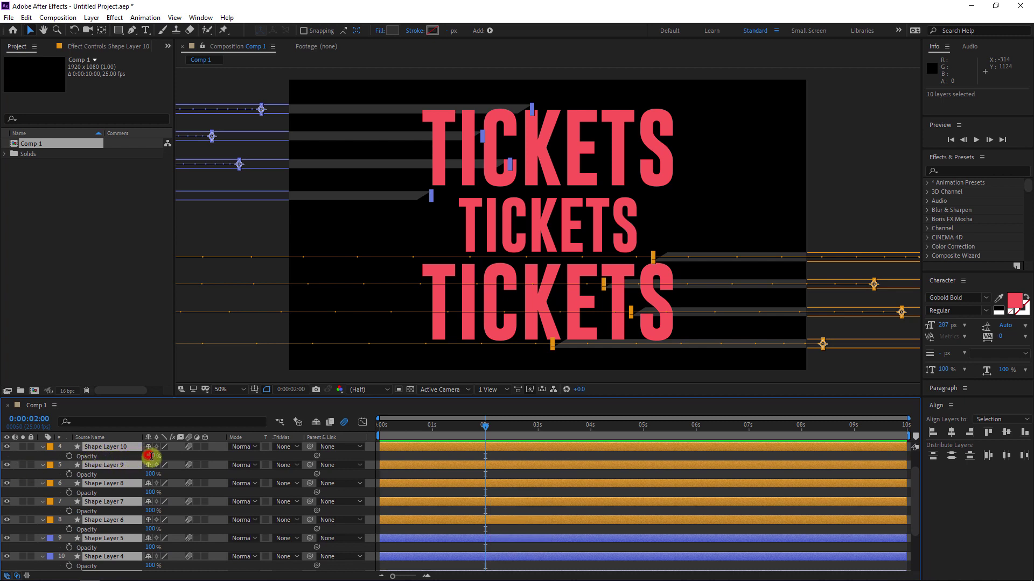
key("Return")
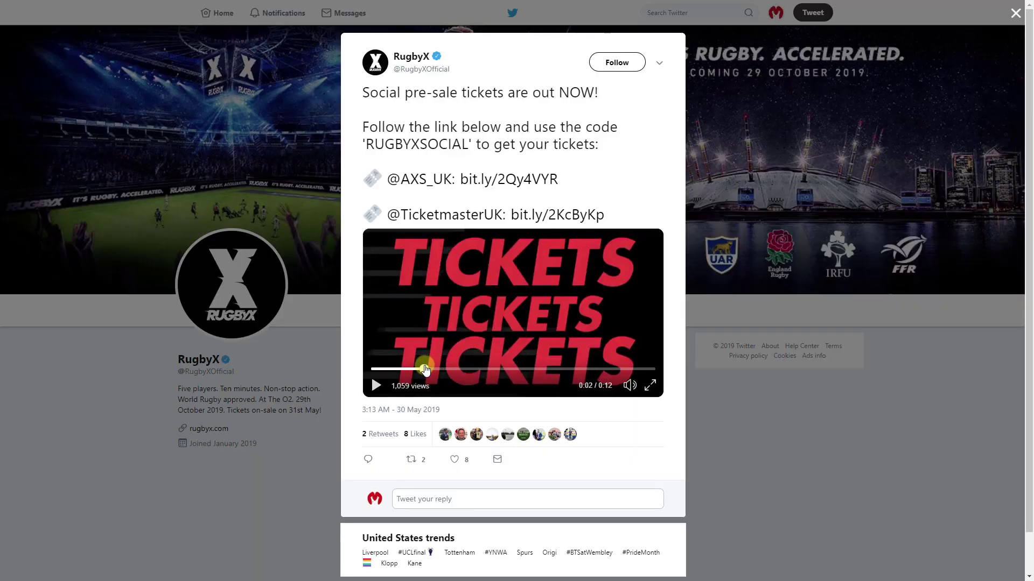
left_click_drag(429, 369, 430, 370)
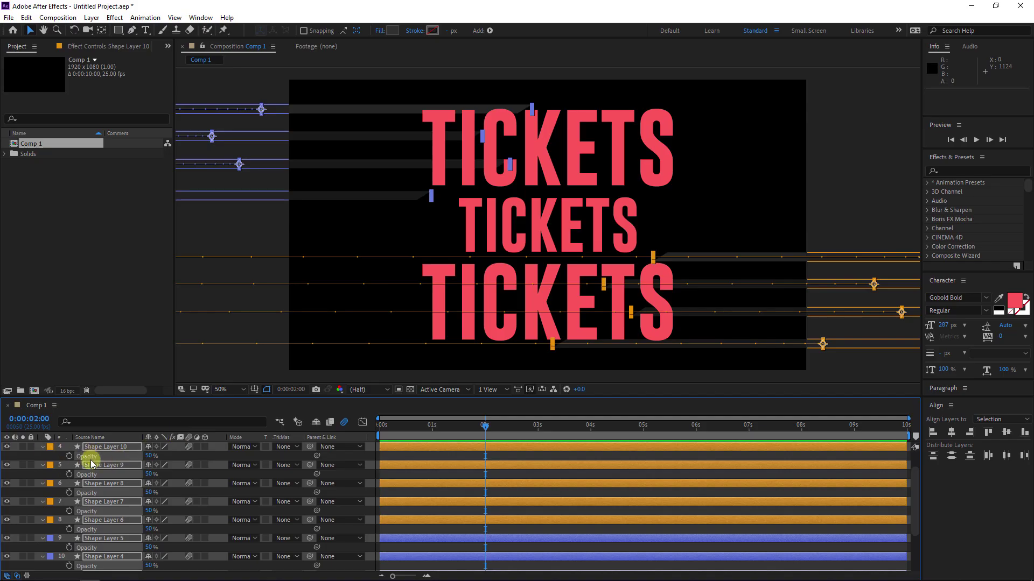
key("p")
left_click(42, 451)
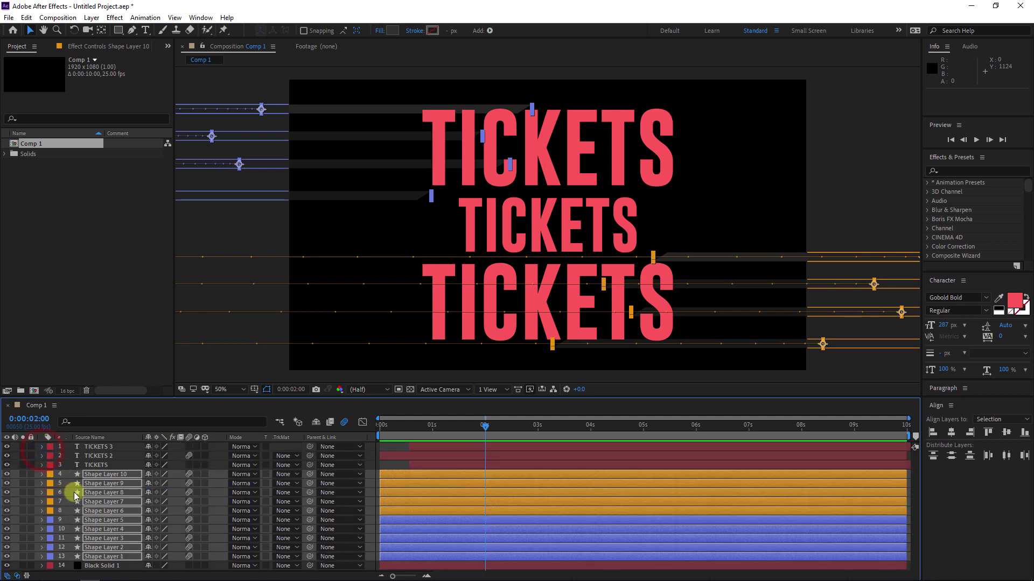
Step: Set Position keyframes for the TICKETS and TICKETS 3 text layers at their in point, 0:00:00:14
left_click(118, 465)
left_click(111, 447, "ctrl")
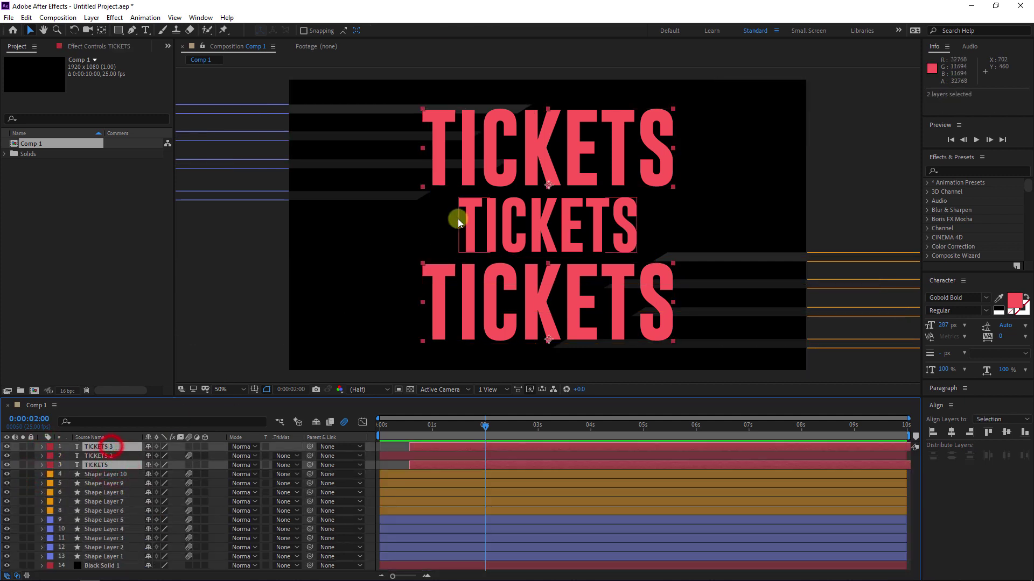
key("i")
key("p")
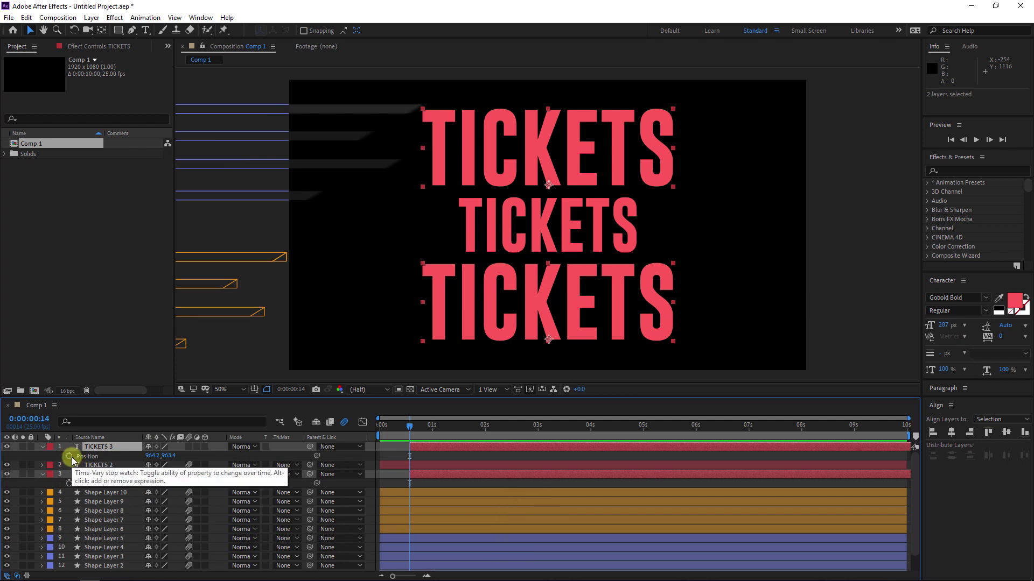
left_click(69, 456)
left_click(69, 483)
Step: At 0:00:01:02, move the lower TICKETS line down about 36 px and the upper one up about 46 px
left_click(421, 429)
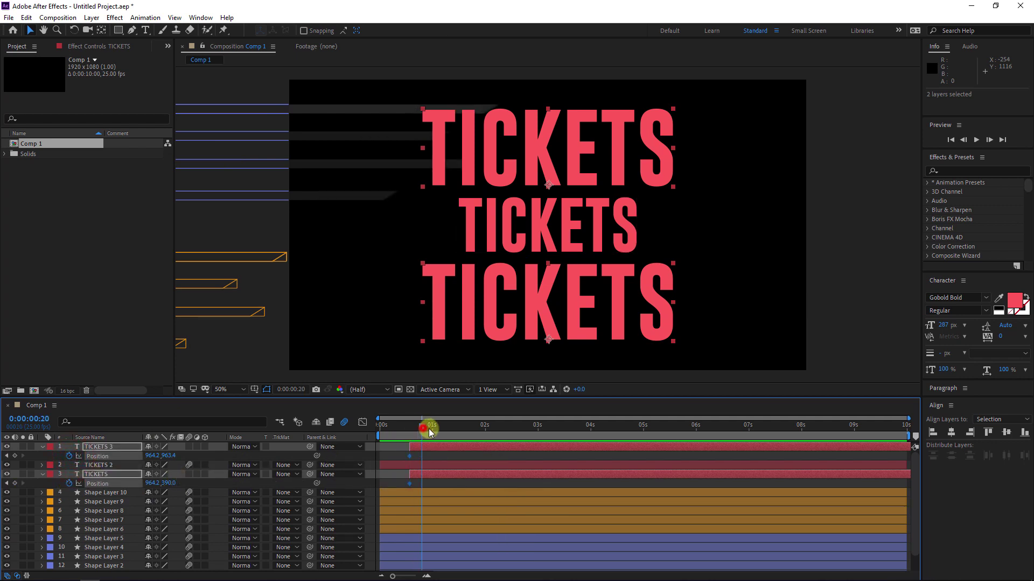
left_click_drag(428, 428, 438, 431)
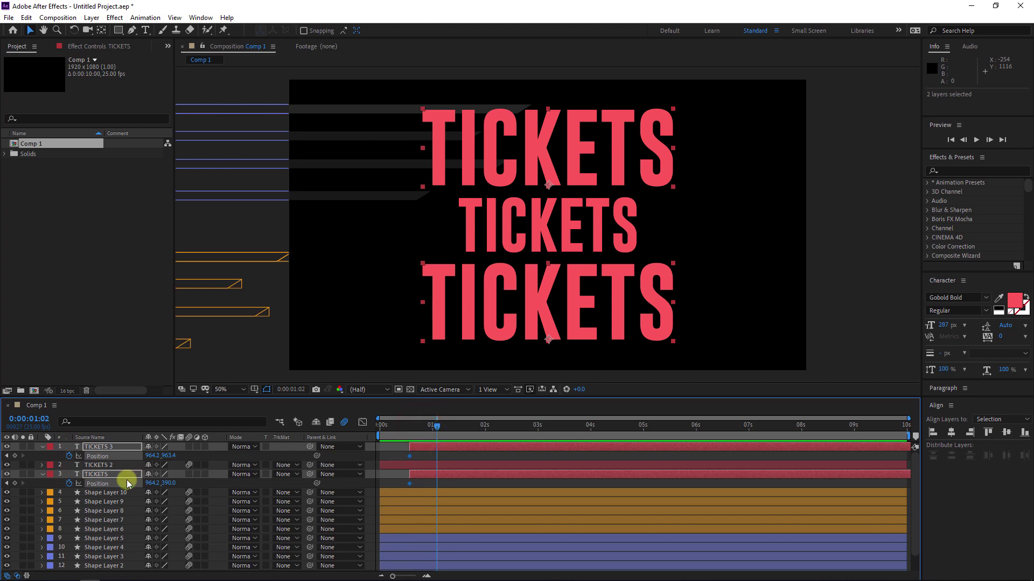
left_click(94, 493)
left_click(105, 447)
left_click_drag(535, 285, 537, 301)
left_click(105, 474)
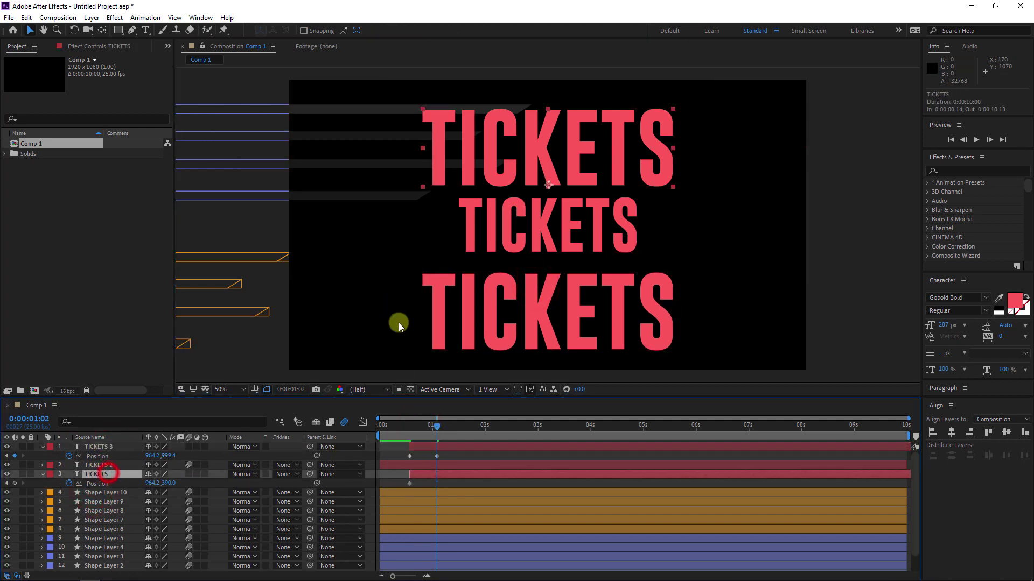
left_click_drag(541, 168, 542, 150)
Step: Move the ending Position keyframes of TICKETS and TICKETS 3 earlier to 0:00:00:20 and preview the animation
left_click(475, 425)
left_click(437, 456, "shift")
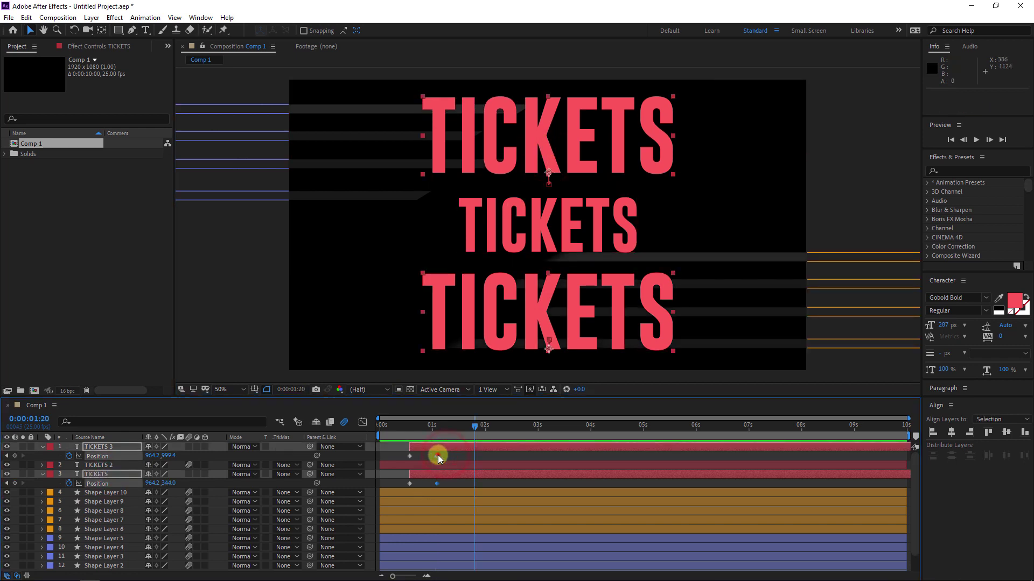
left_click_drag(437, 455, 423, 456)
key("KP_0")
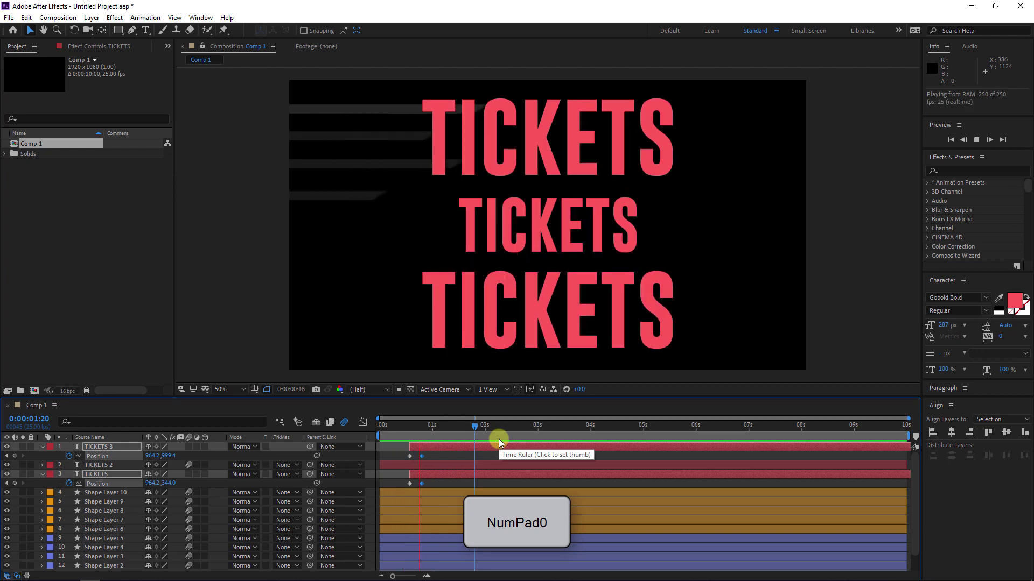
Step: At 0:00:00:20, move the upper and lower TICKETS lines about 30 px back toward the centre and preview the animation
left_click(573, 338)
left_click_drag(573, 338, 574, 326)
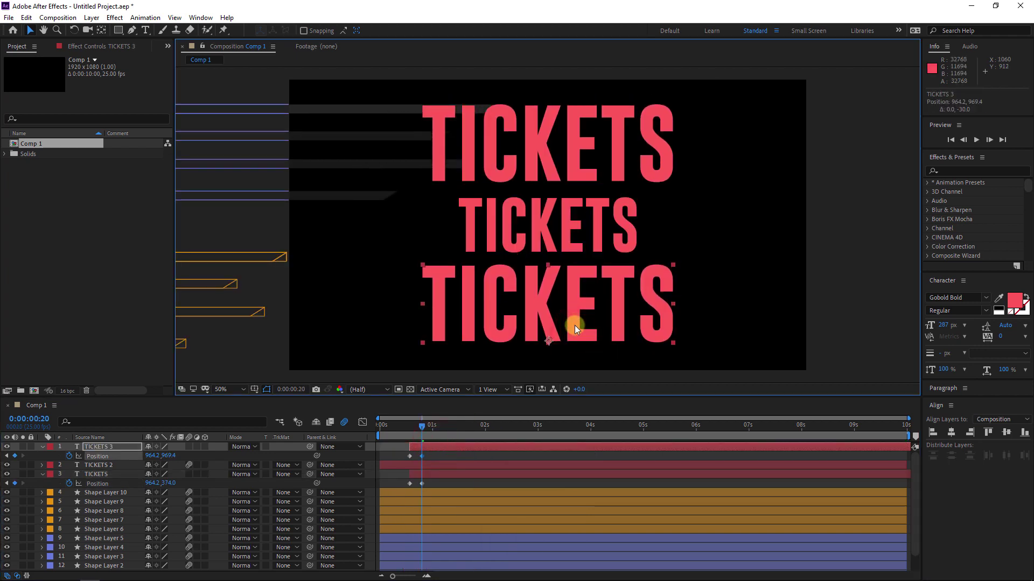
key("KP_0")
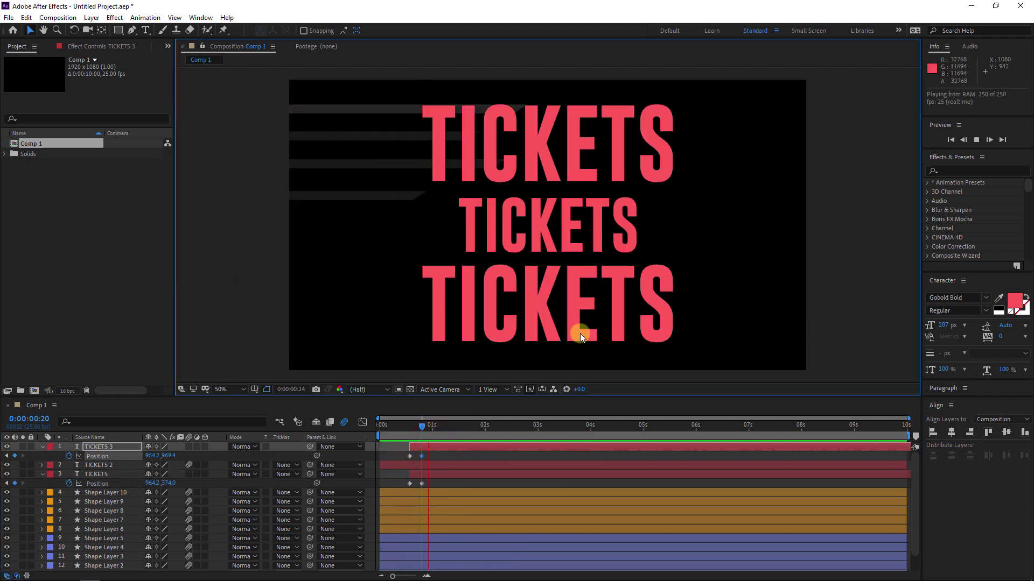
Step: Duplicate the upper TICKETS text layer and hide the original
left_click(536, 153)
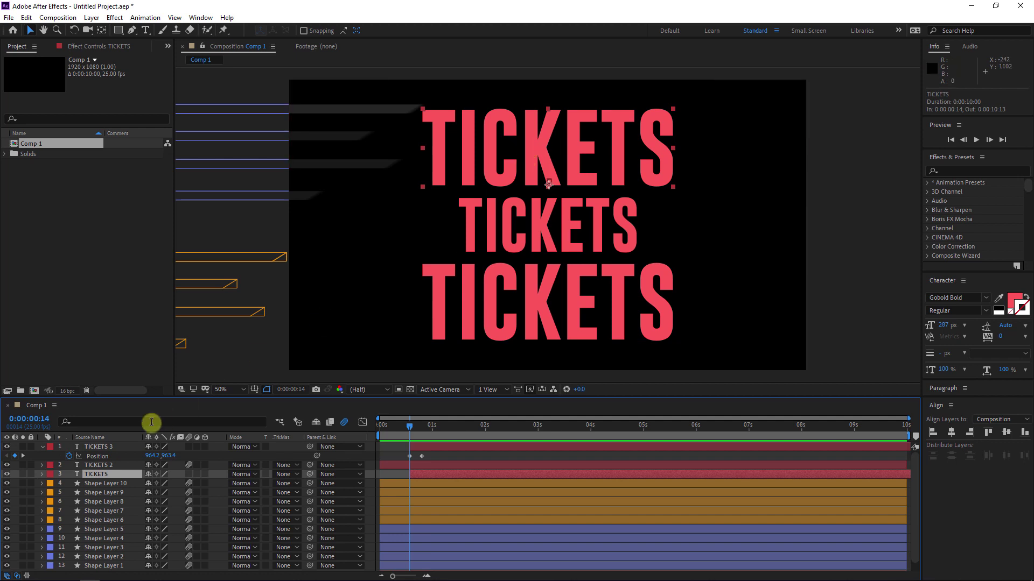
key("ctrl+d")
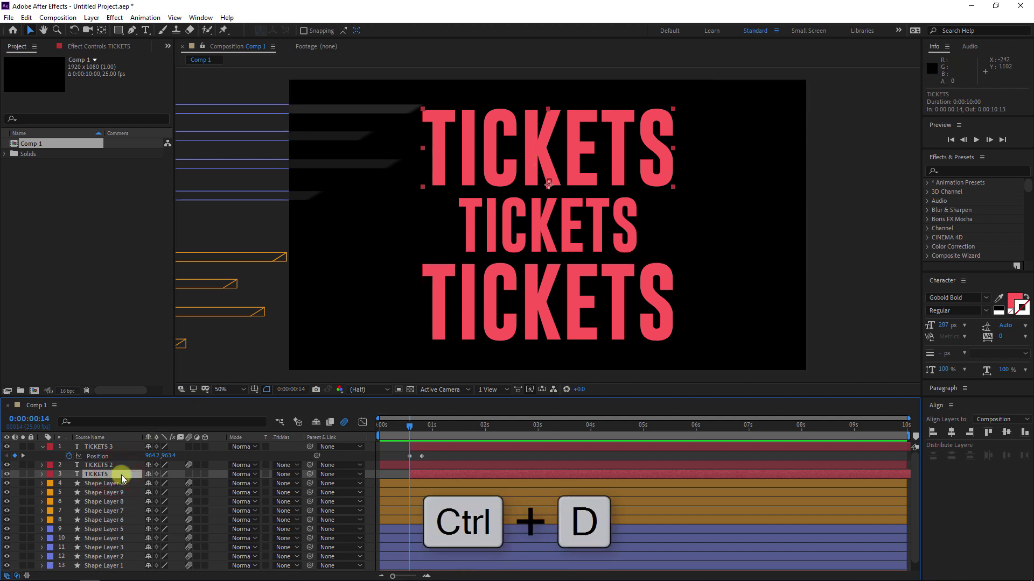
left_click(91, 484)
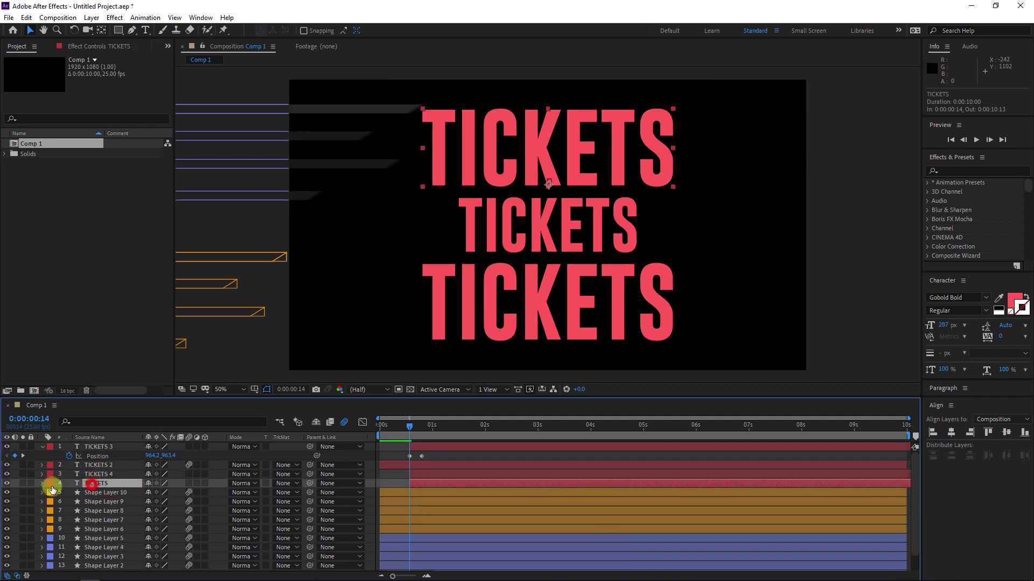
left_click(7, 483)
Step: Turn TICKETS 4 into an outline with no fill and a 4 px stroke in the sampled text red
left_click(100, 474)
left_click(1020, 308)
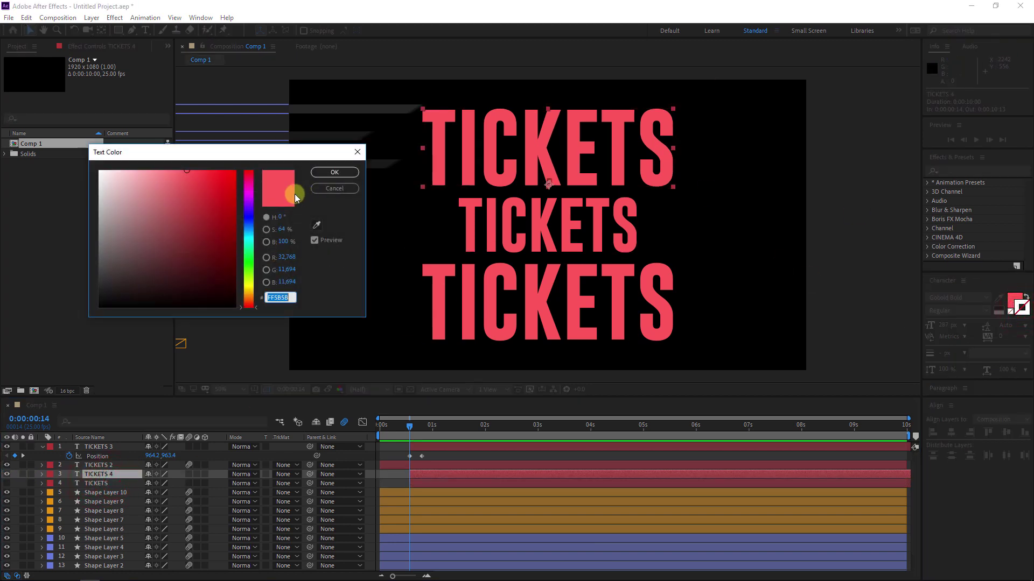
left_click(317, 225)
left_click(470, 143)
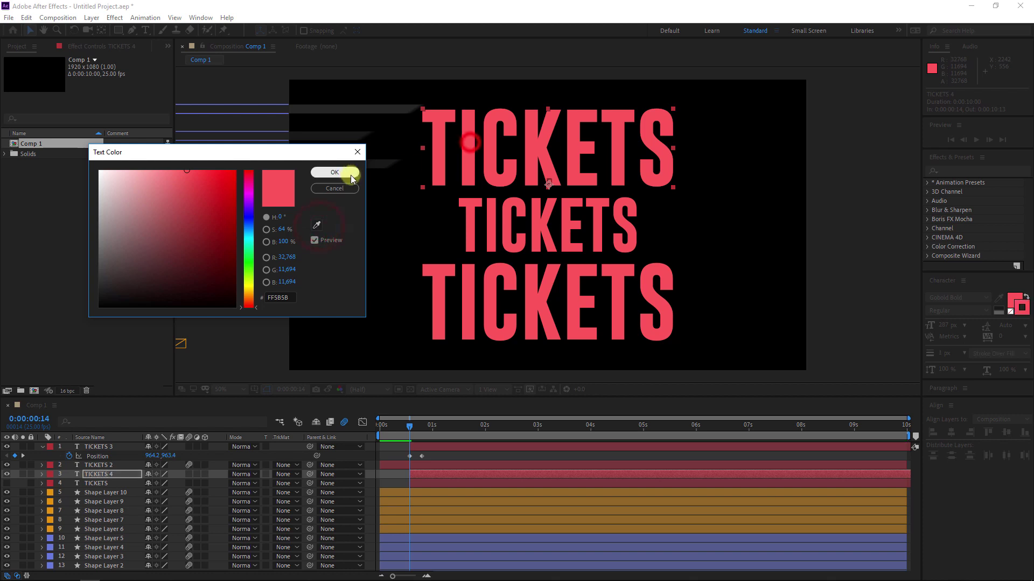
left_click(349, 173)
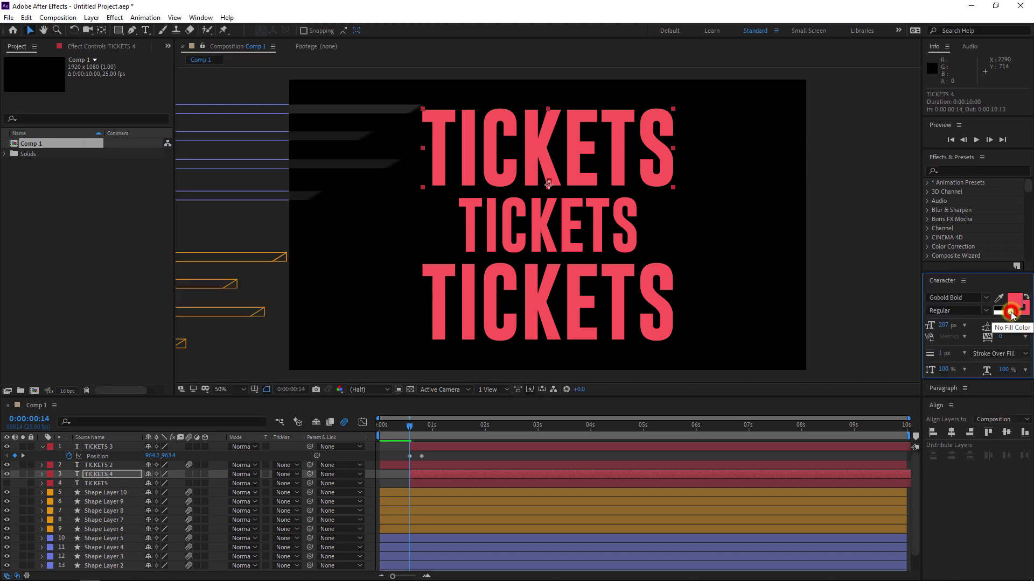
left_click(1011, 314)
left_click_drag(943, 354, 947, 354)
Step: Duplicate the TICKETS 3 layer, hide the original and give the copy no fill and a 4 px red stroke
left_click(538, 283)
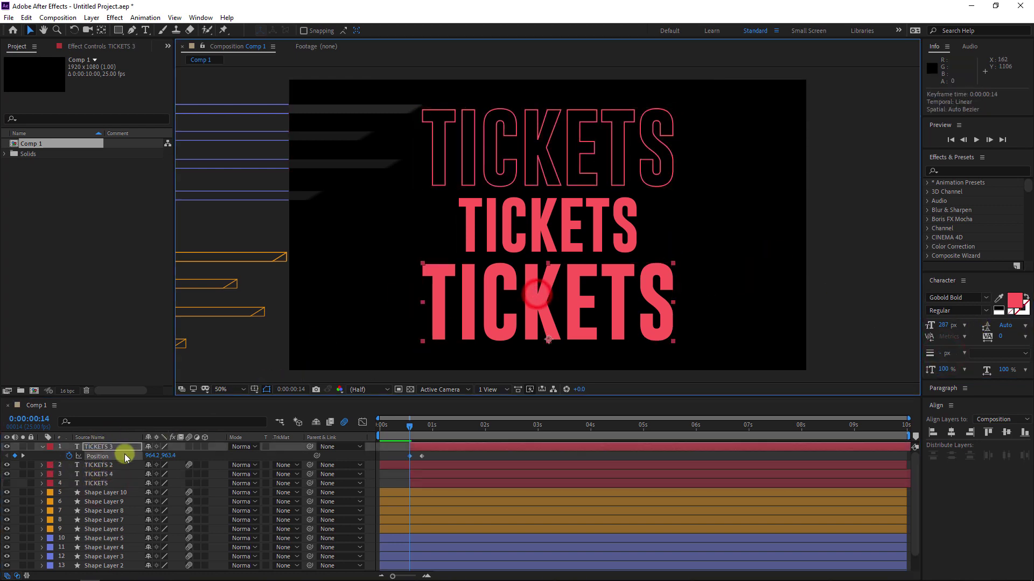
left_click(97, 456)
key("ctrl+d")
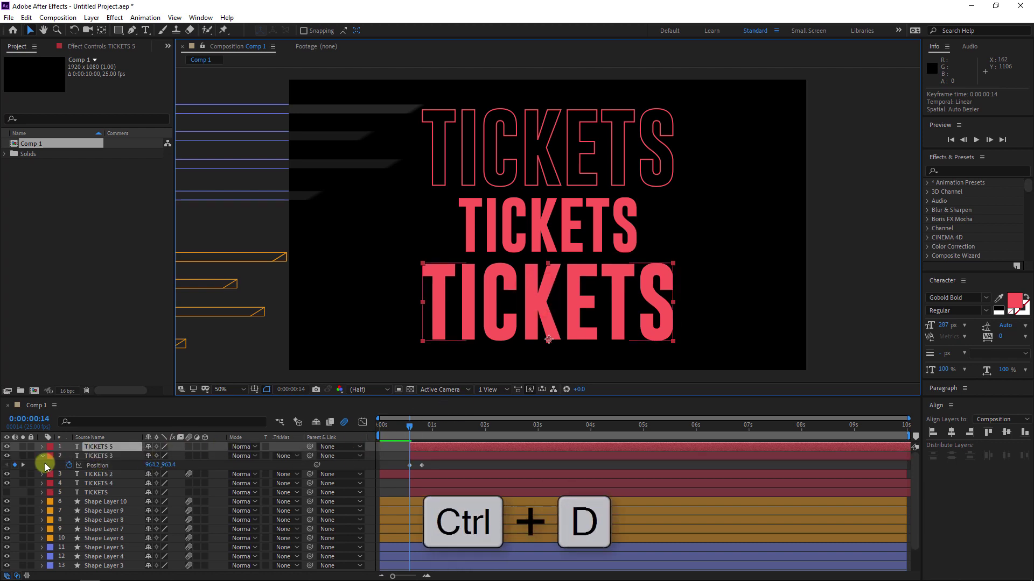
left_click(7, 456)
left_click(999, 312)
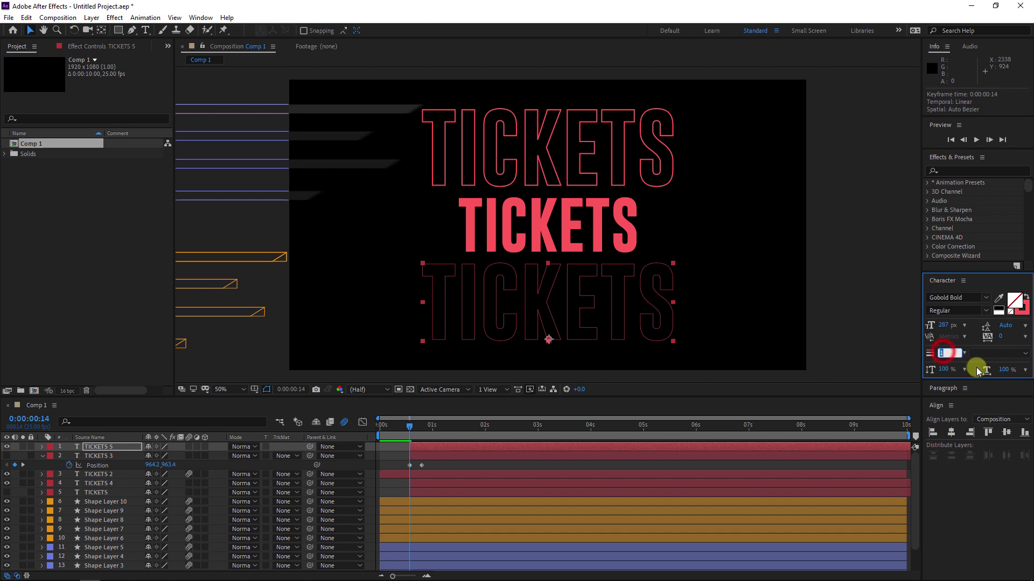
type("4")
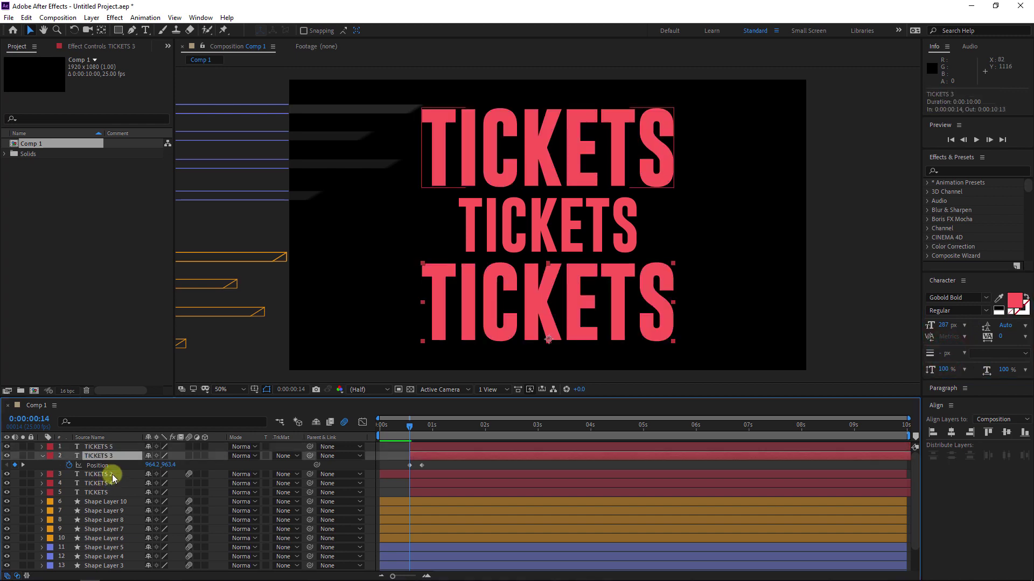
Step: Animate the Fill layer's Opacity from 0% at 0:00:00:21 to 100% at 0:00:00:23
left_click(427, 429)
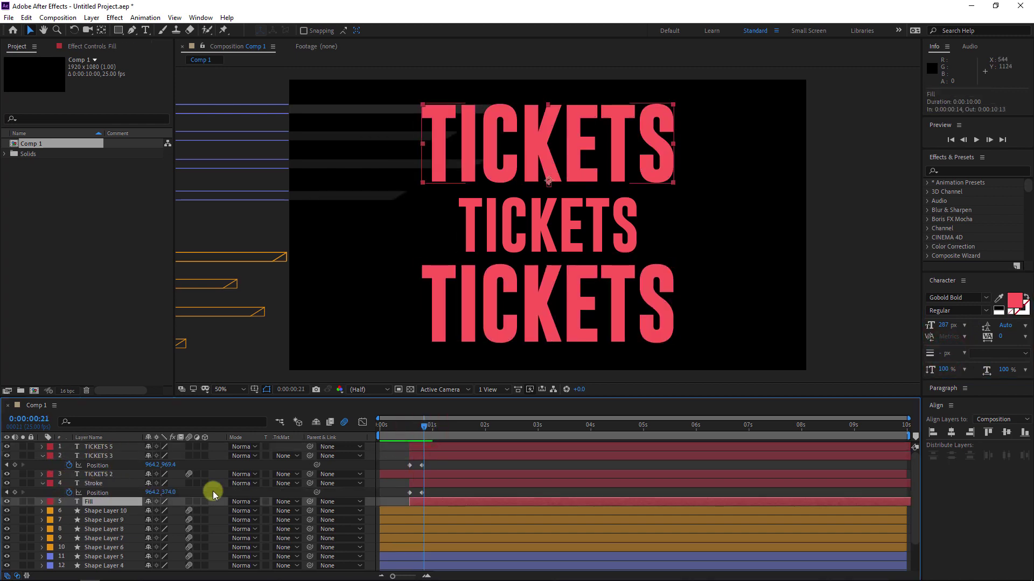
key("t")
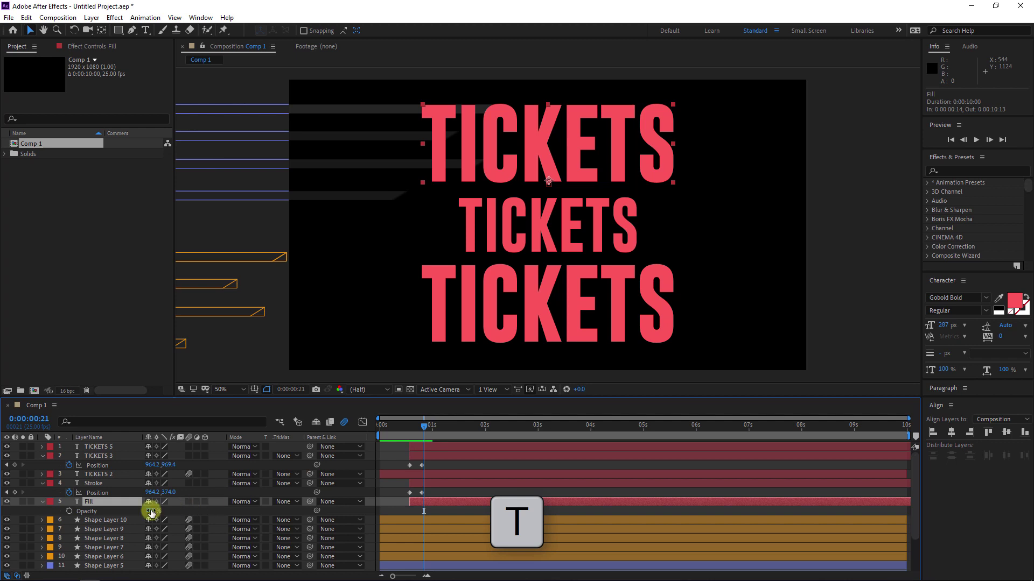
left_click(69, 511)
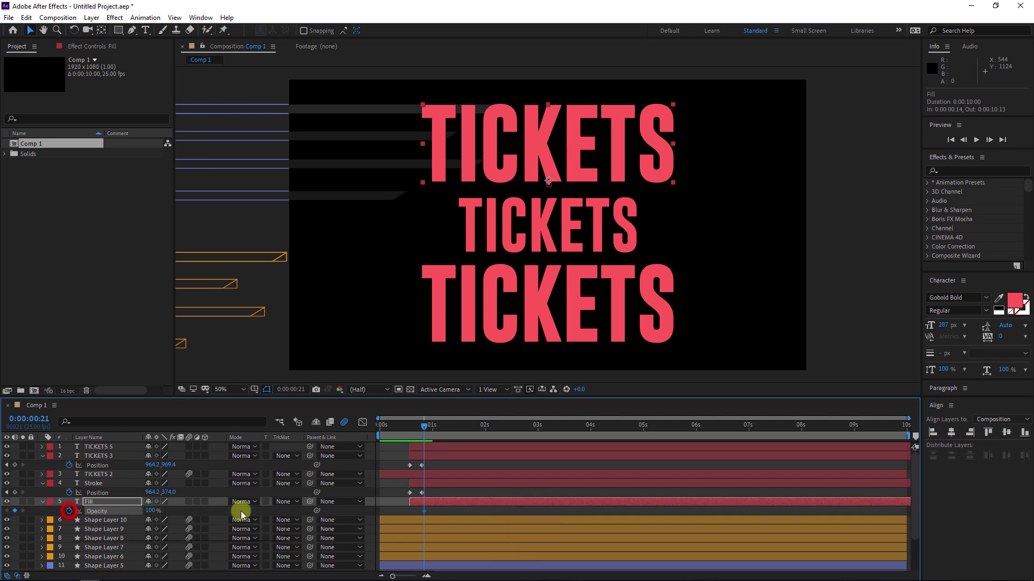
left_click(428, 512)
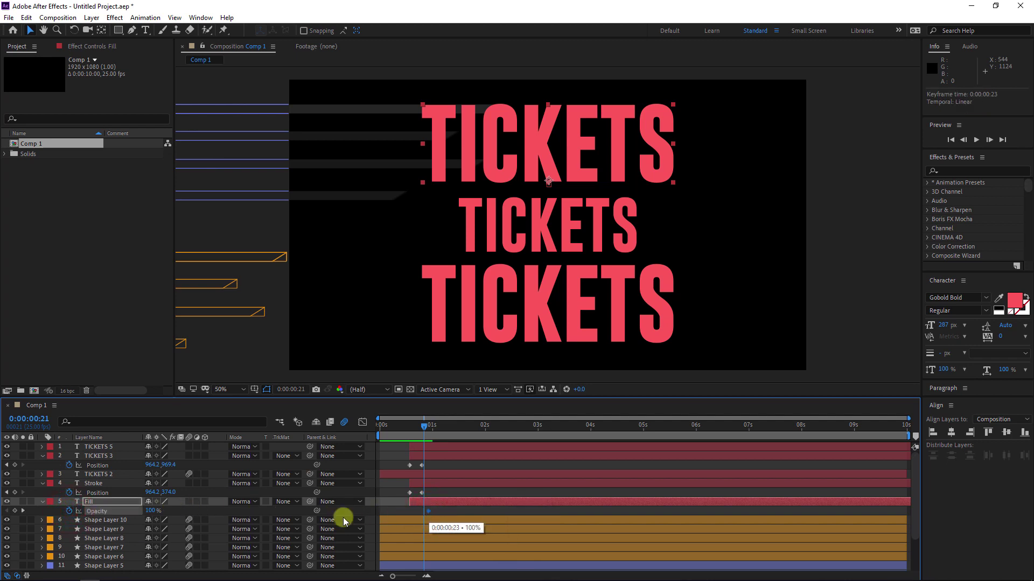
left_click(154, 511)
type("0")
key("Return")
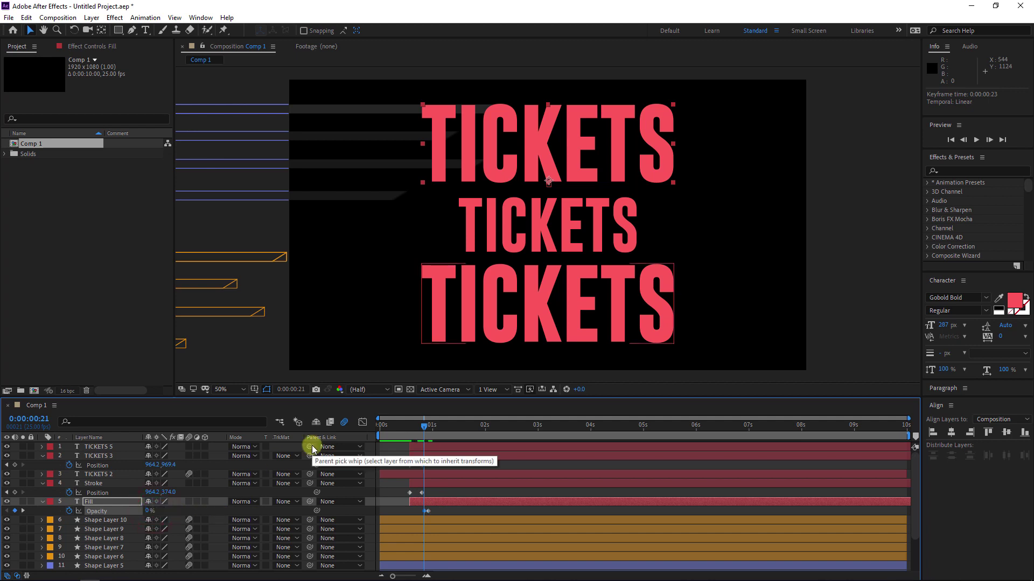
Step: Move the Fill layer's 100% Opacity keyframe one frame earlier, to 0:00:00:22
key("Page_Down")
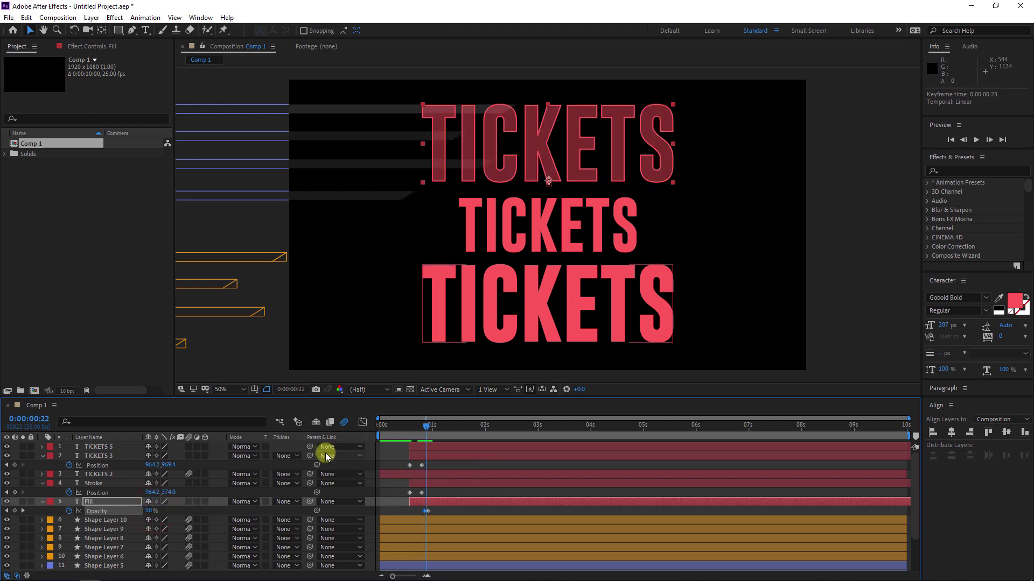
scroll(441, 531, "up", 4)
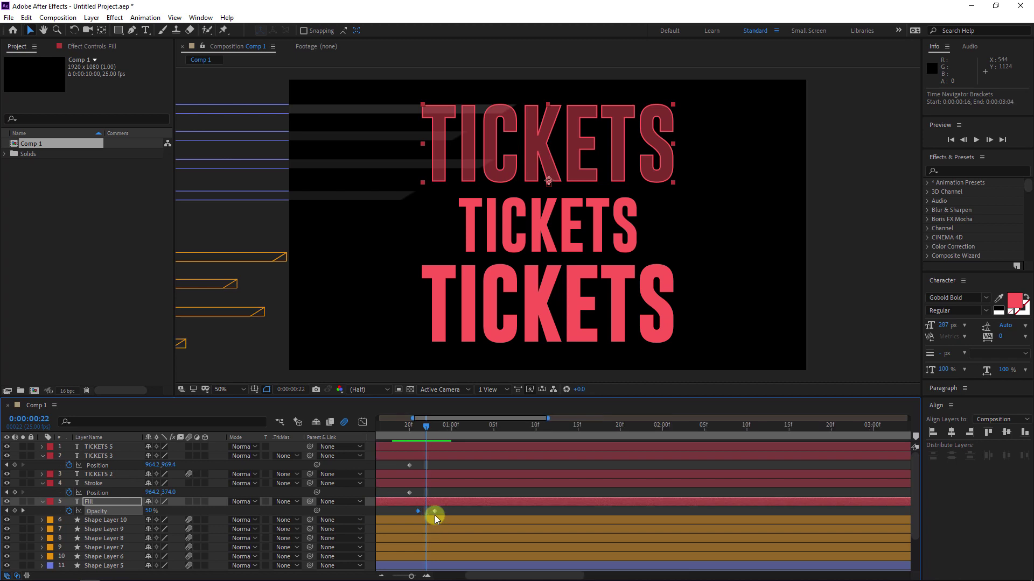
left_click(434, 511)
left_click_drag(432, 513, 426, 513)
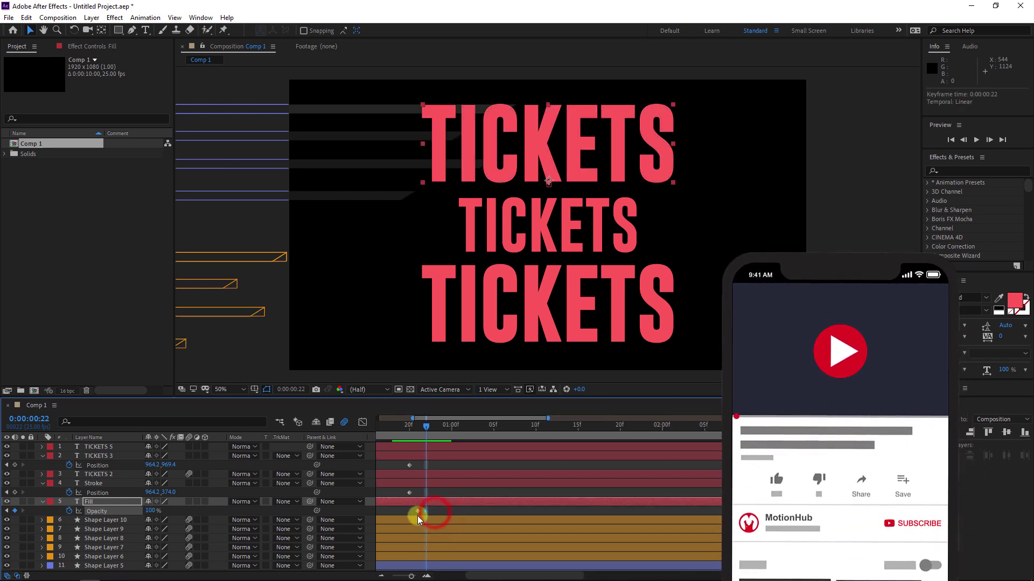
Step: Set the Fill layer's Opacity to 0% at 0:00:00:23 and preview the flicker
left_click_drag(426, 428, 436, 429)
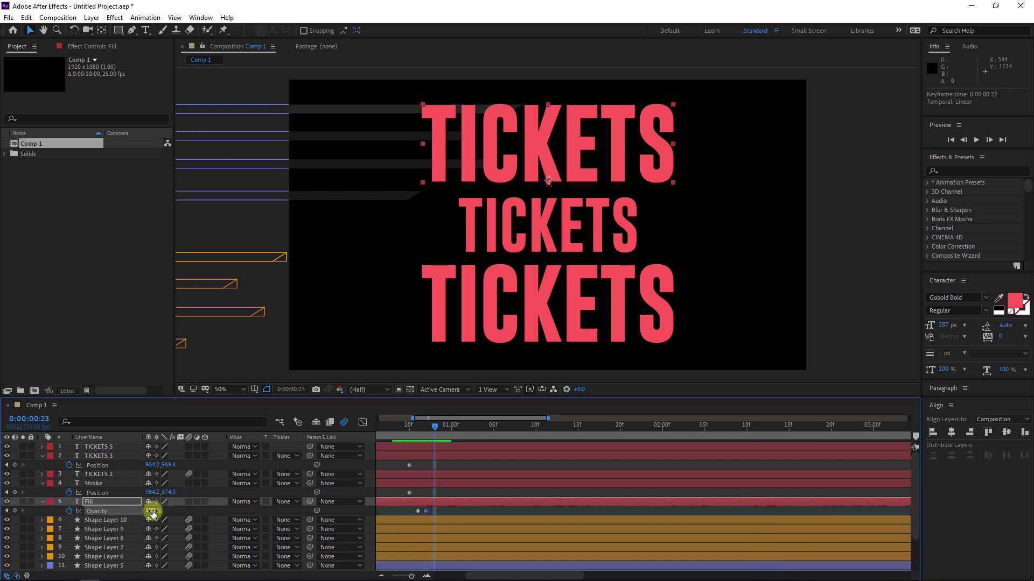
key("Return")
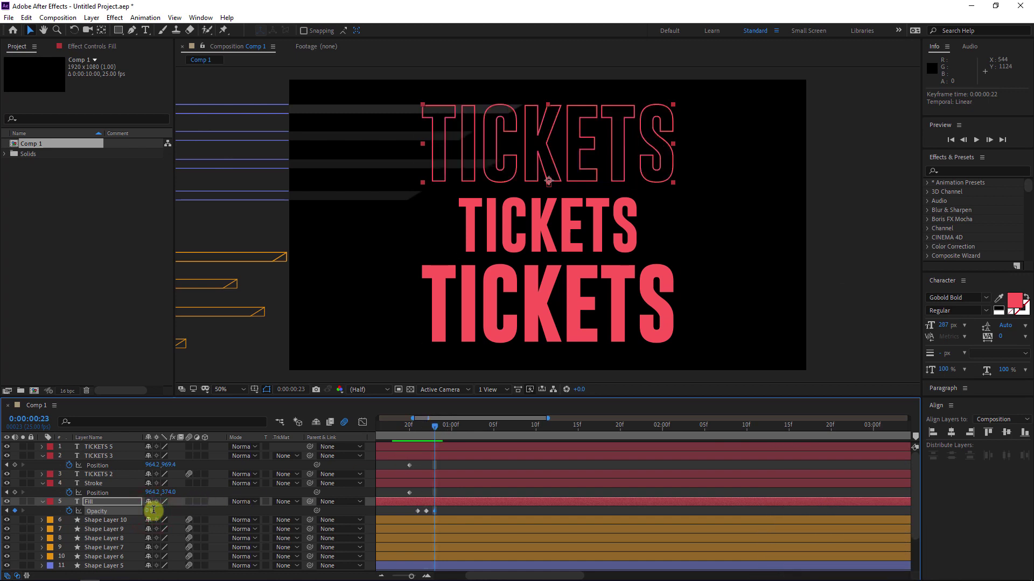
key("space")
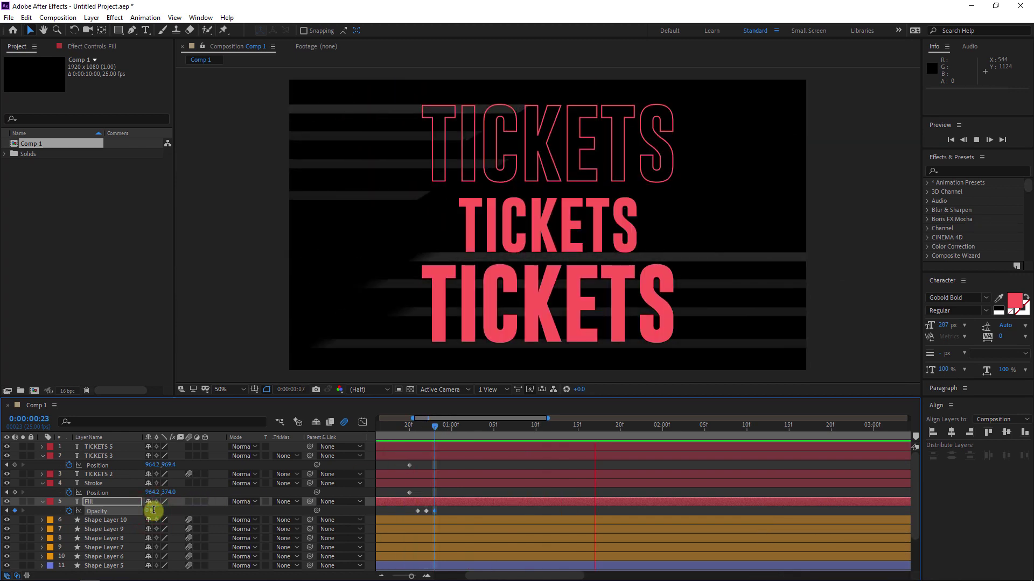
key("space")
Step: Move the Fill layer's last 0% Opacity keyframe to 0:00:01:00 and paste a copy of the 100% keyframe at 0:00:00:24
left_click_drag(435, 510, 451, 511)
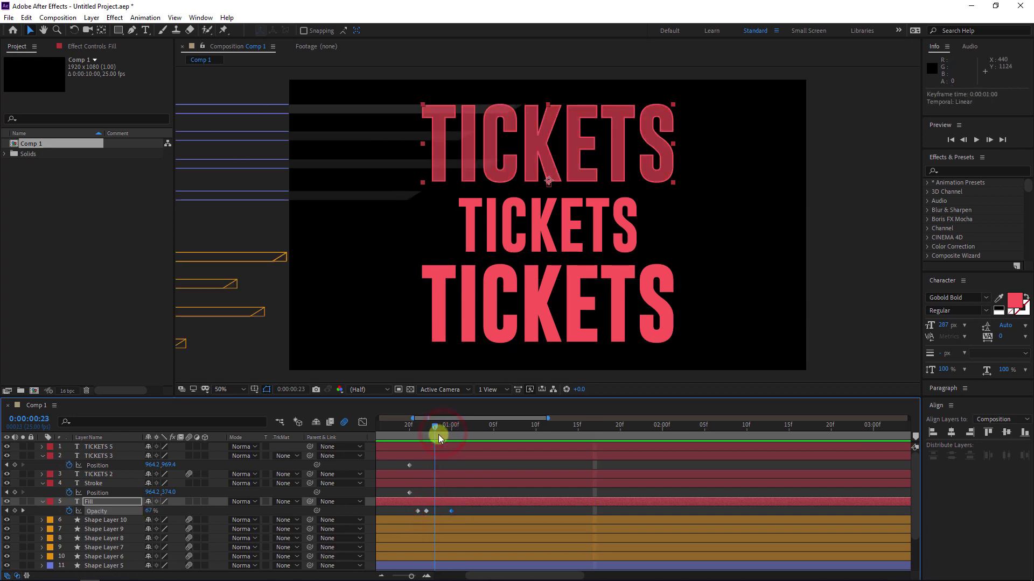
left_click(435, 487)
left_click(426, 511)
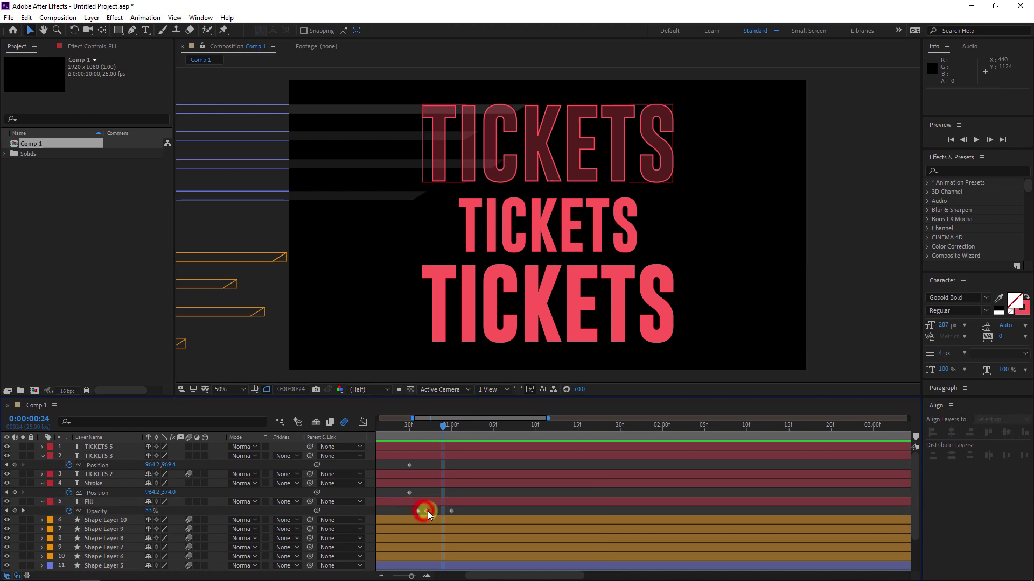
key("ctrl+c")
key("ctrl+v")
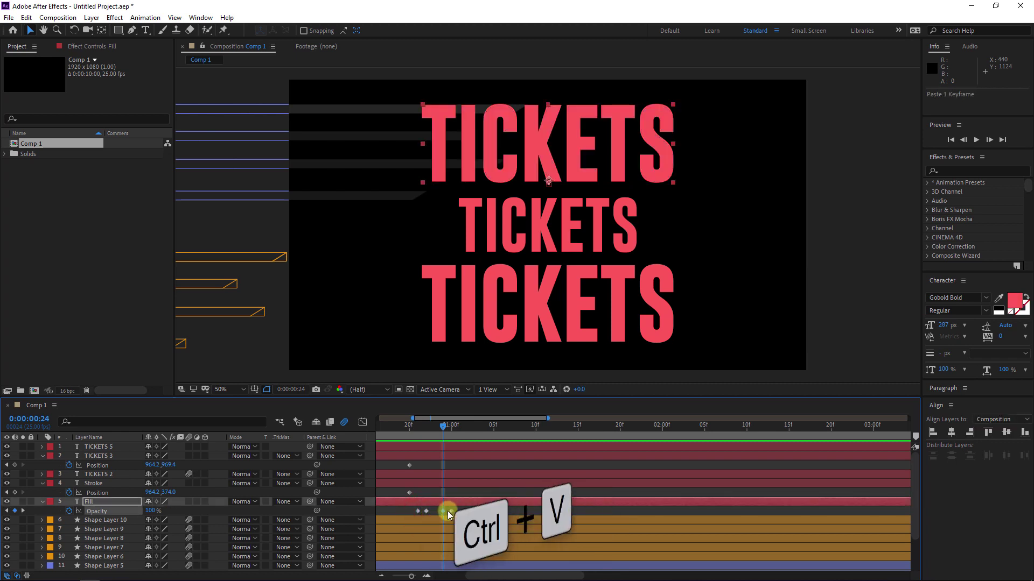
left_click(443, 511)
Step: Preview the flicker and set the Fill layer's Opacity to 100% at 0:00:01:01
key("space")
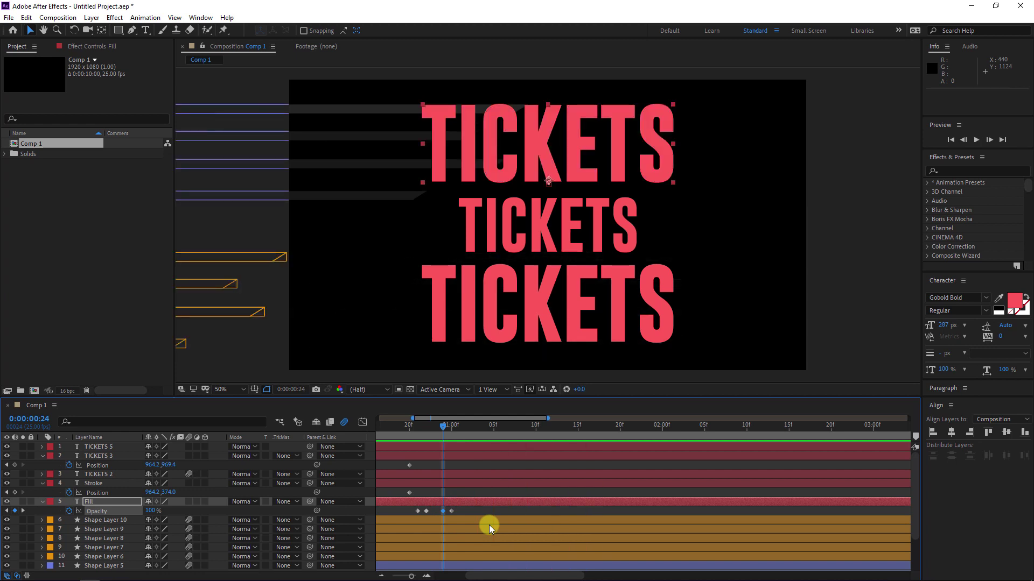
key("space")
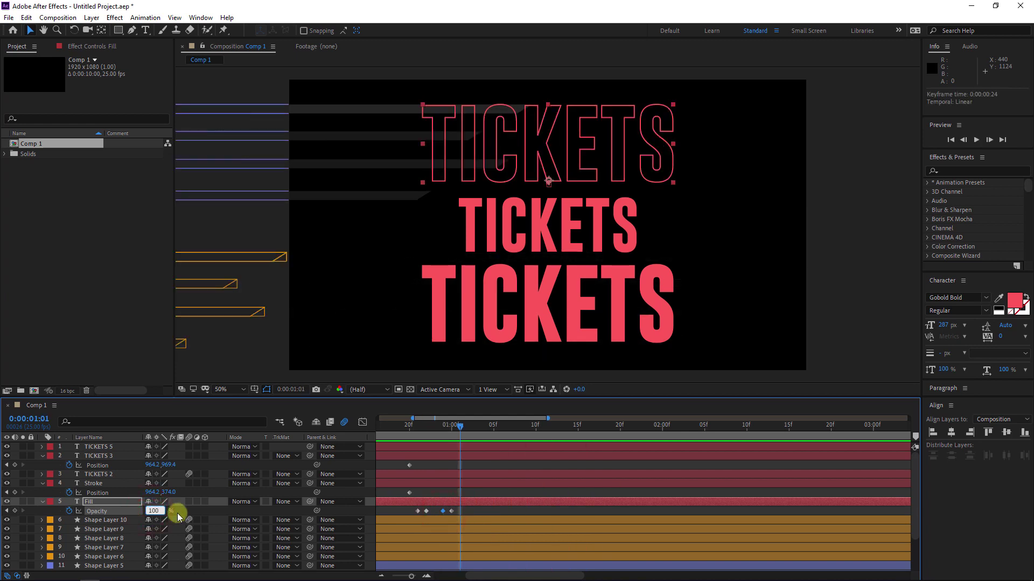
key("Return")
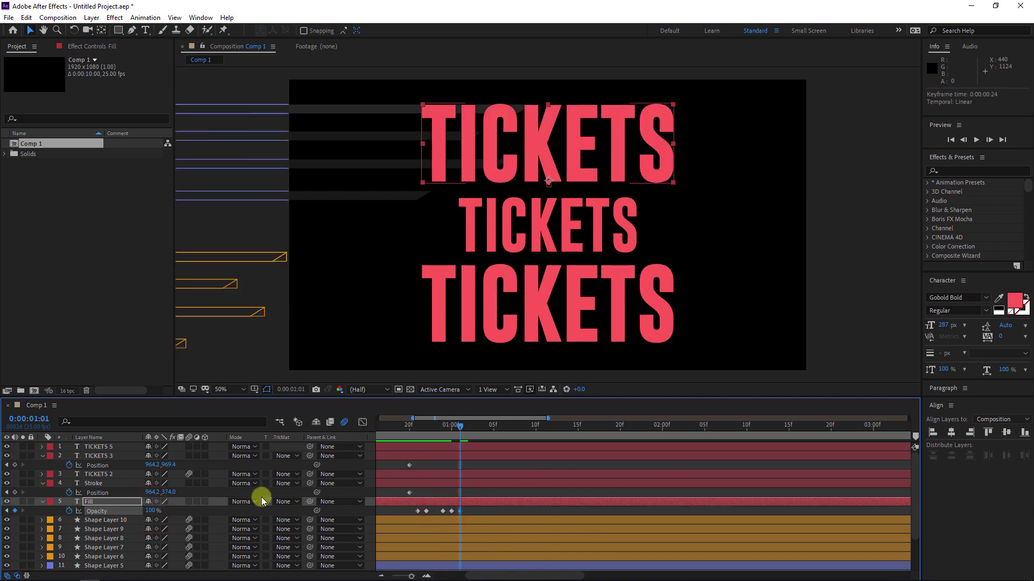
key("space")
Step: Paste the Fill layer's Opacity keyframes onto TICKETS 3 starting at 0:00:00:22 and preview the animation
left_click(122, 483)
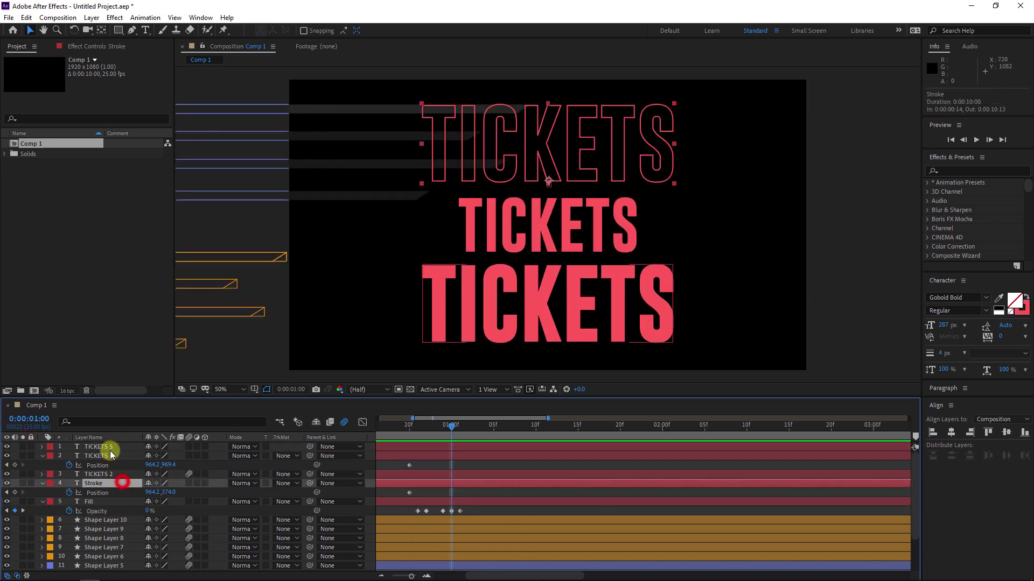
left_click(108, 448)
left_click(99, 456)
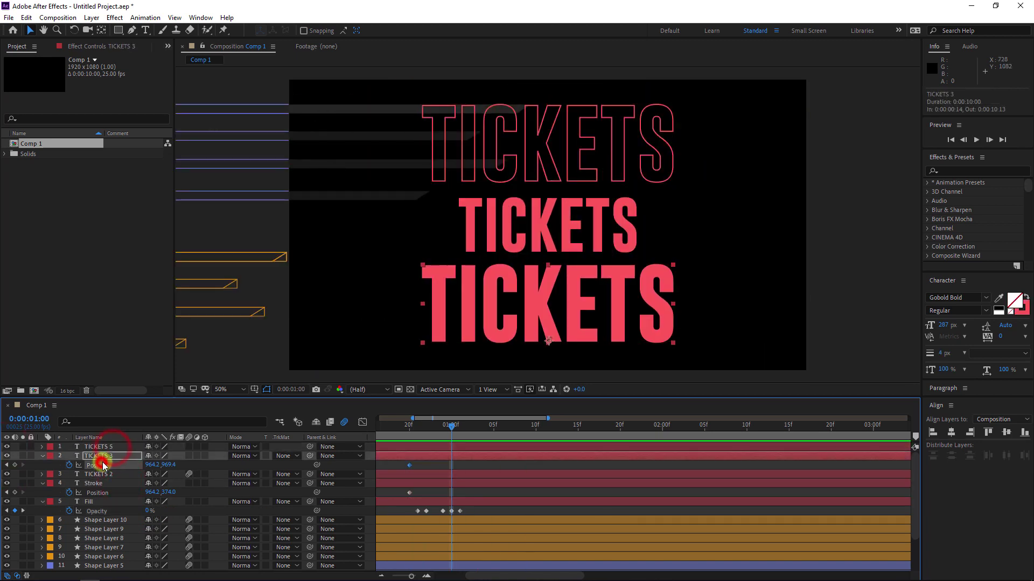
left_click(8, 457)
left_click(7, 457)
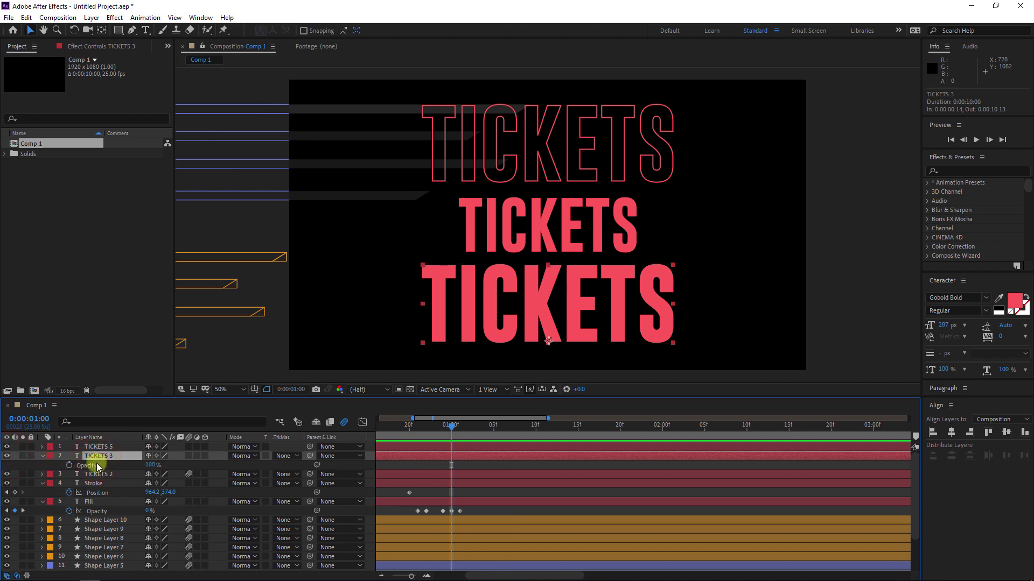
key("t")
left_click(86, 466)
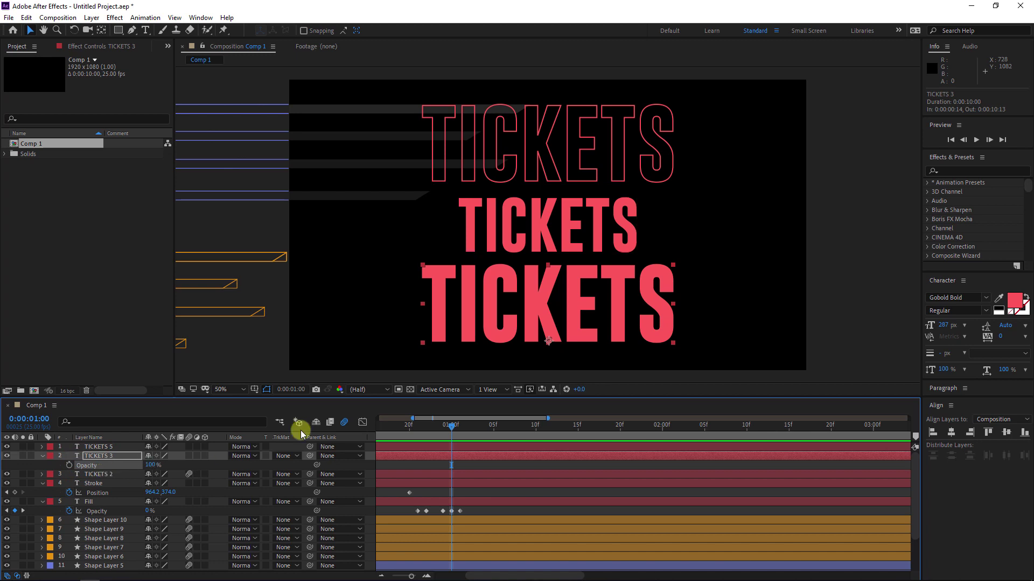
left_click(426, 428)
key("ctrl+v")
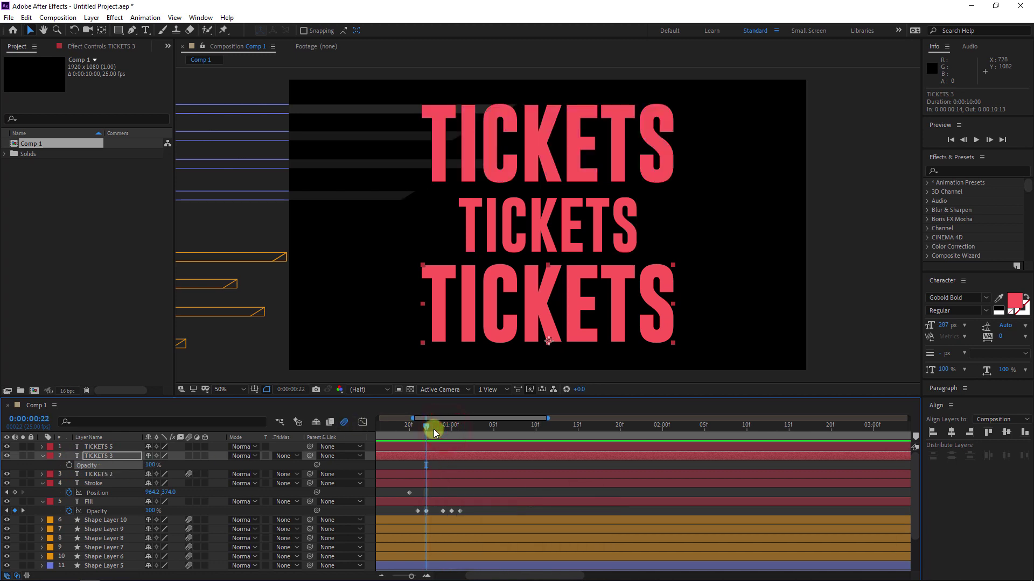
key("space")
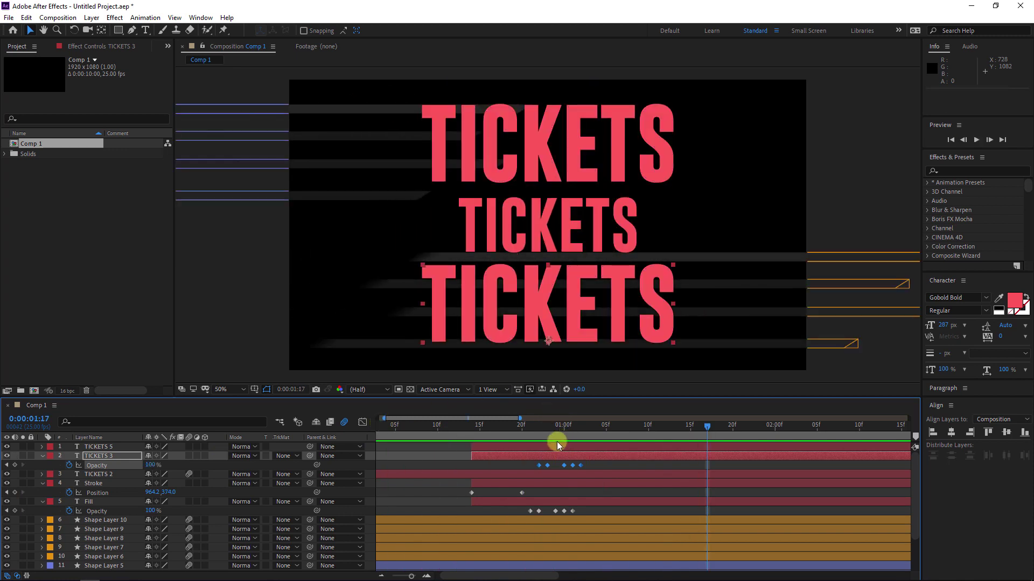
Step: Shift the TICKETS 3 layer one frame later, starting at 0:00:00:15, and preview the animation
left_click(545, 429)
mouse_move(556, 428)
left_mouse_down()
mouse_move(528, 428)
mouse_move(557, 427)
mouse_move(545, 428)
left_mouse_up()
left_click(558, 455)
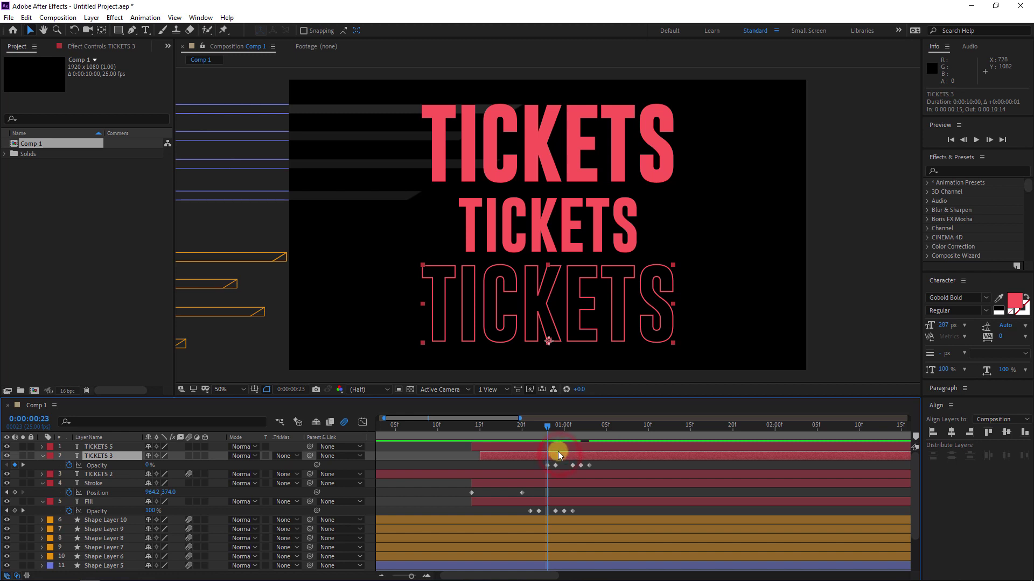
key("space")
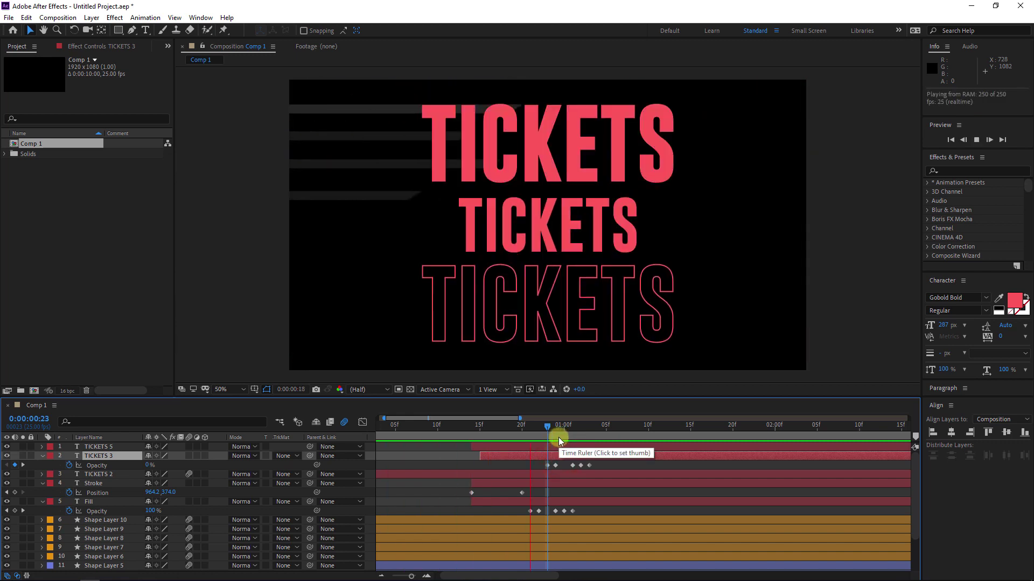
Step: Stretch the TICKETS 3 layer's Opacity keyframes proportionally so the last one lands at 0:00:01:06, and preview the slower flicker
left_click_drag(612, 465, 498, 472)
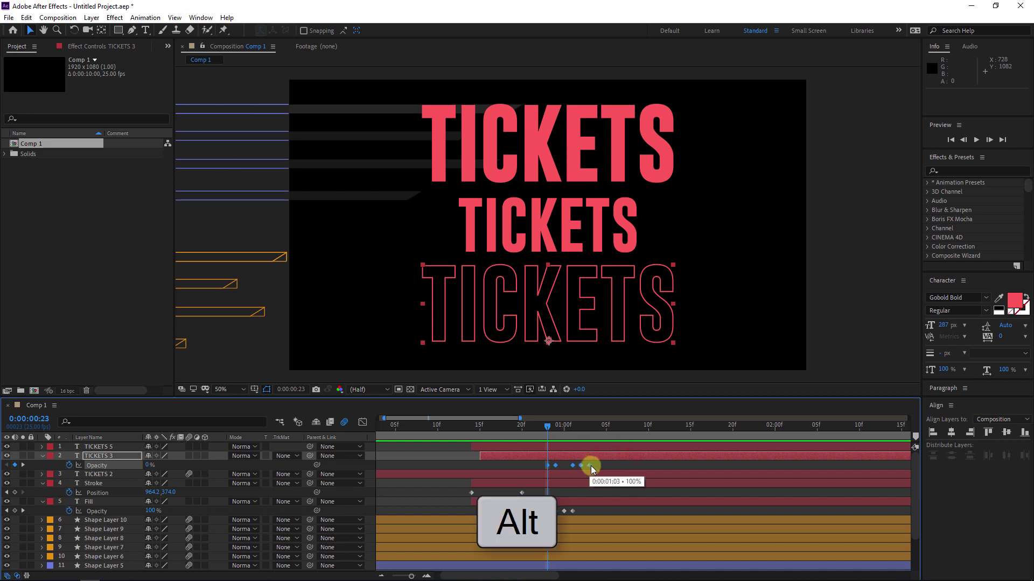
left_click_drag(590, 465, 616, 466, "alt")
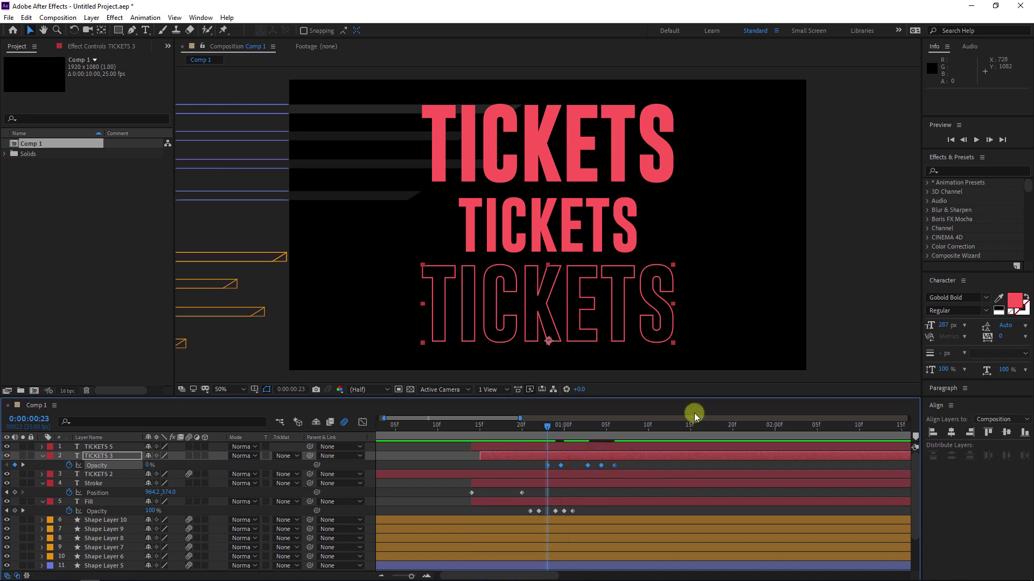
key("space")
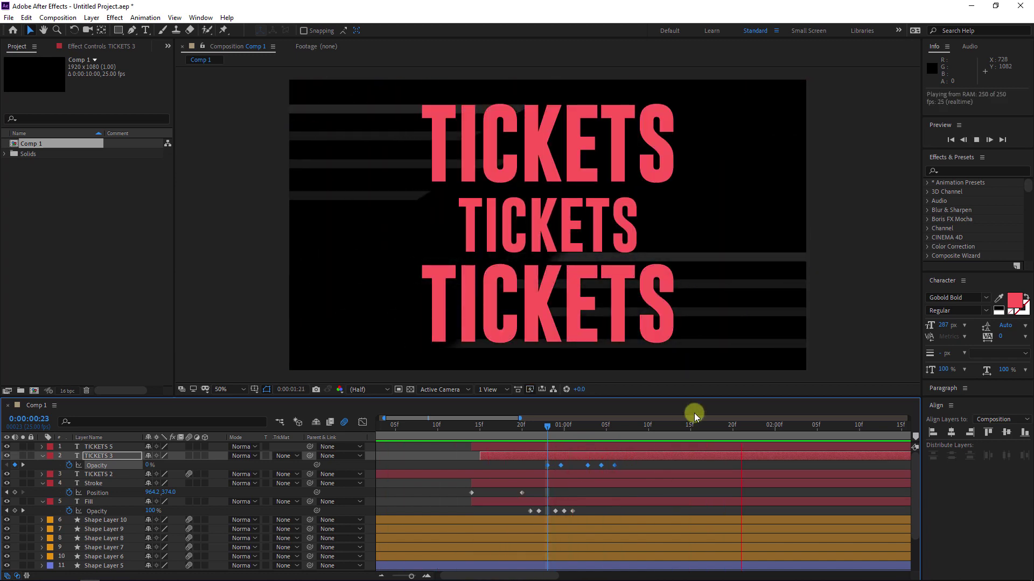
key("space")
Step: Stretch the Fill layer's Opacity keyframes proportionally so the last one lands at 0:00:01:05, and preview the animation
left_click_drag(588, 511, 492, 524)
left_click_drag(573, 510, 606, 512, "alt")
key("space")
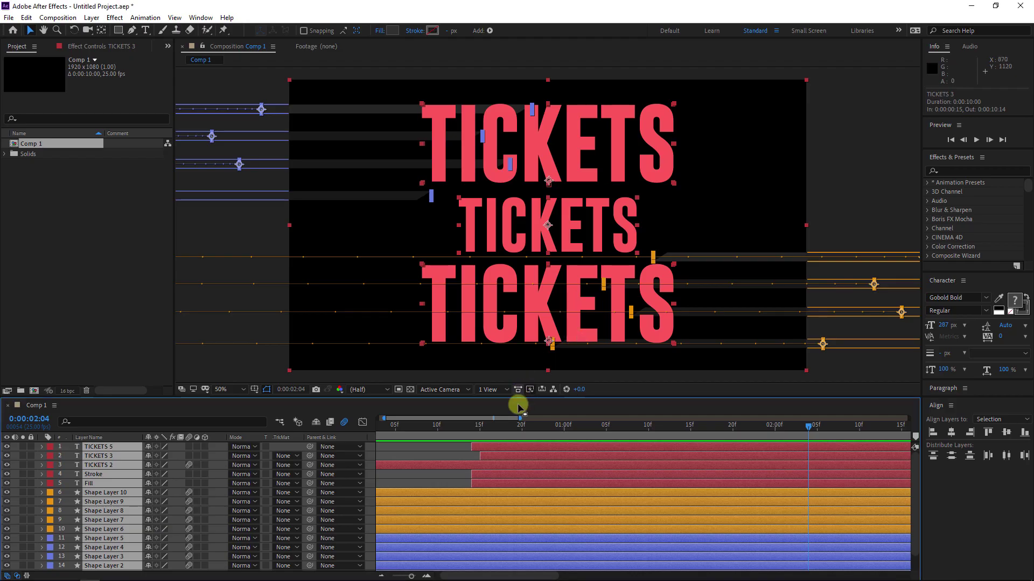
Step: Set the Fill layer's last Opacity keyframe at 0:00:01:05 to 0%
left_click(516, 425)
left_click_drag(542, 429, 606, 430)
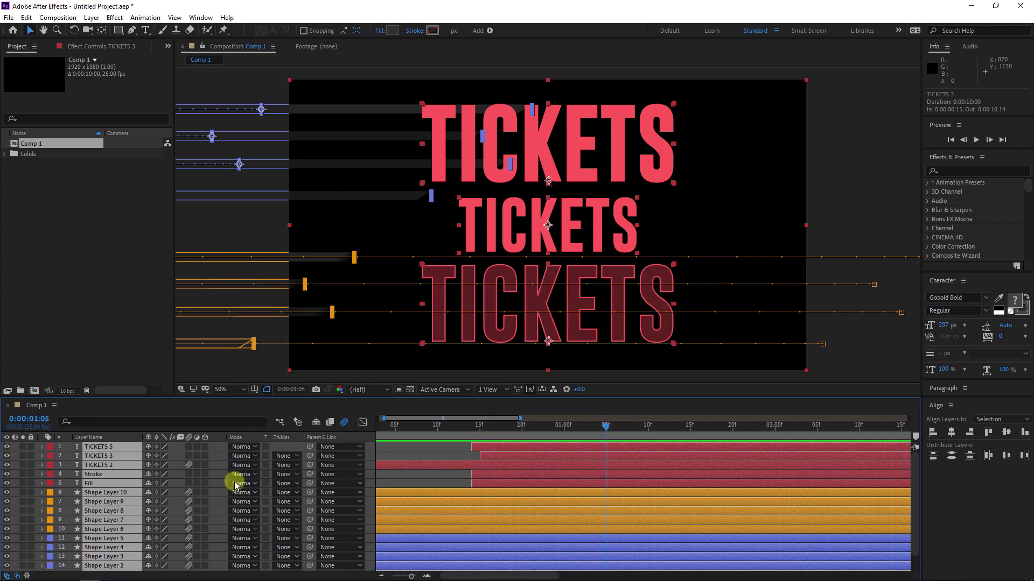
left_click(22, 470)
left_click(99, 489)
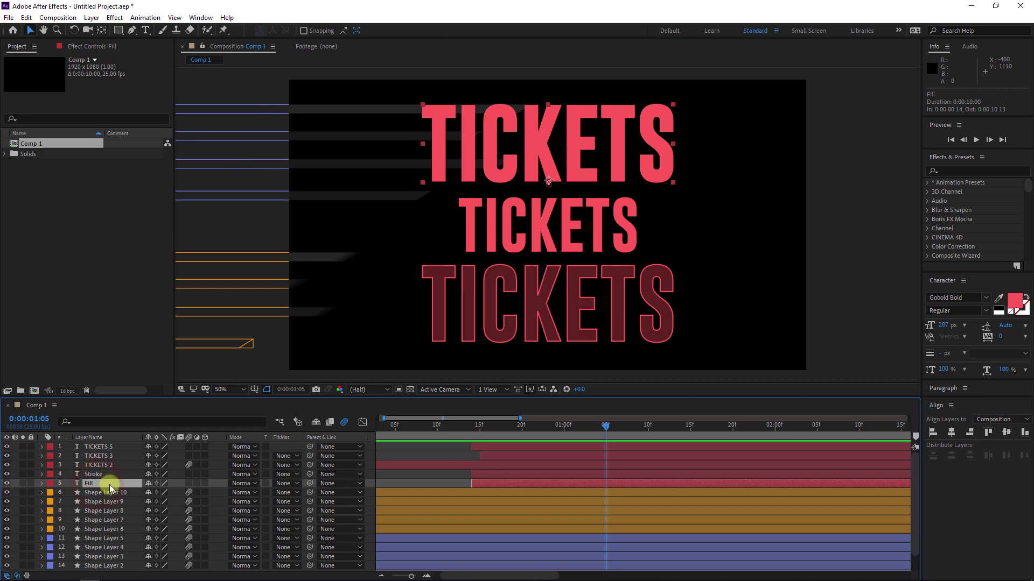
key("u")
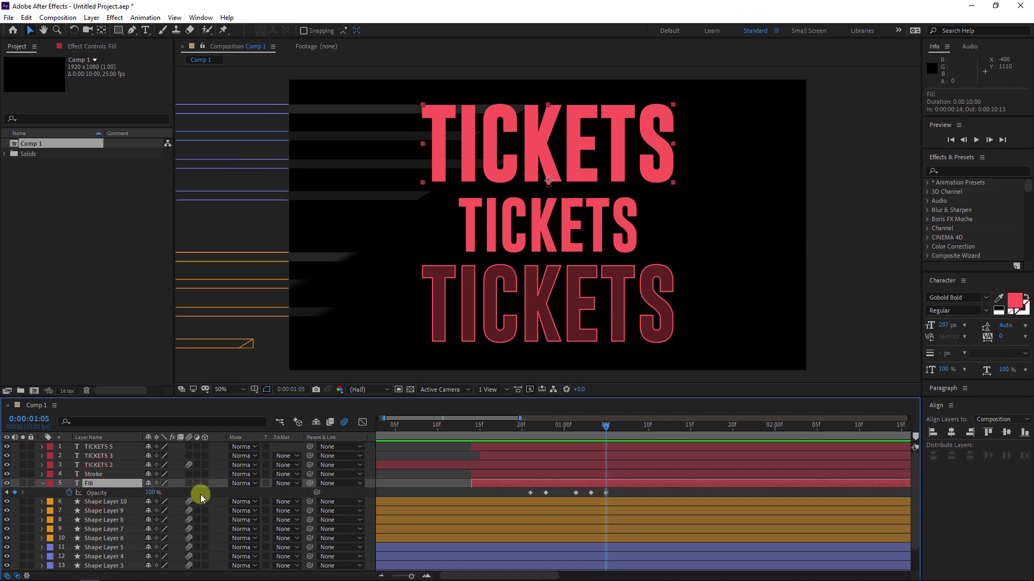
left_click(152, 493)
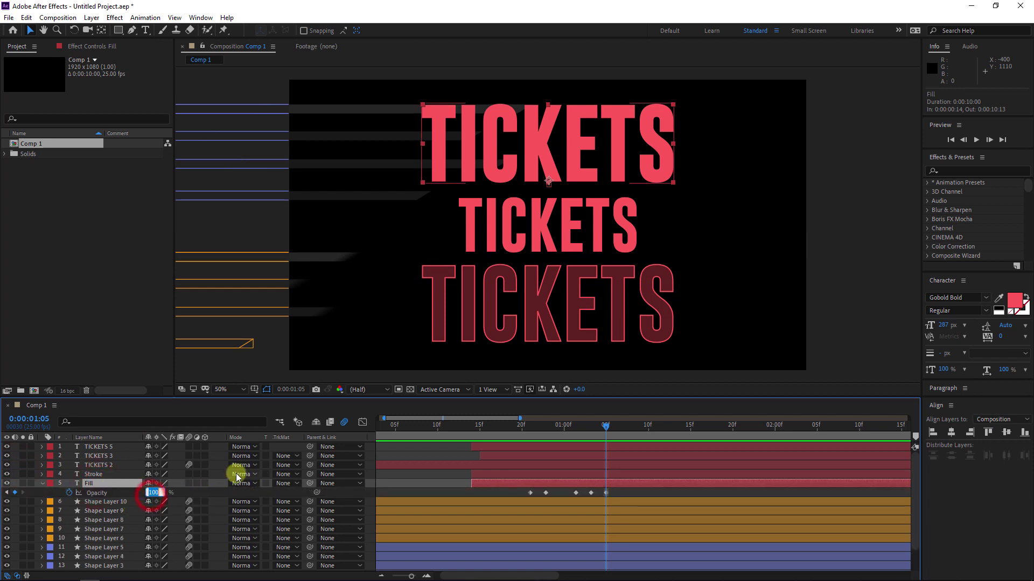
key("Return")
Step: Set the TICKETS 3 layer's Opacity to 0% at 0:00:01:05, remove its keyframe at 0:00:01:06 and preview the animation
left_click(113, 457)
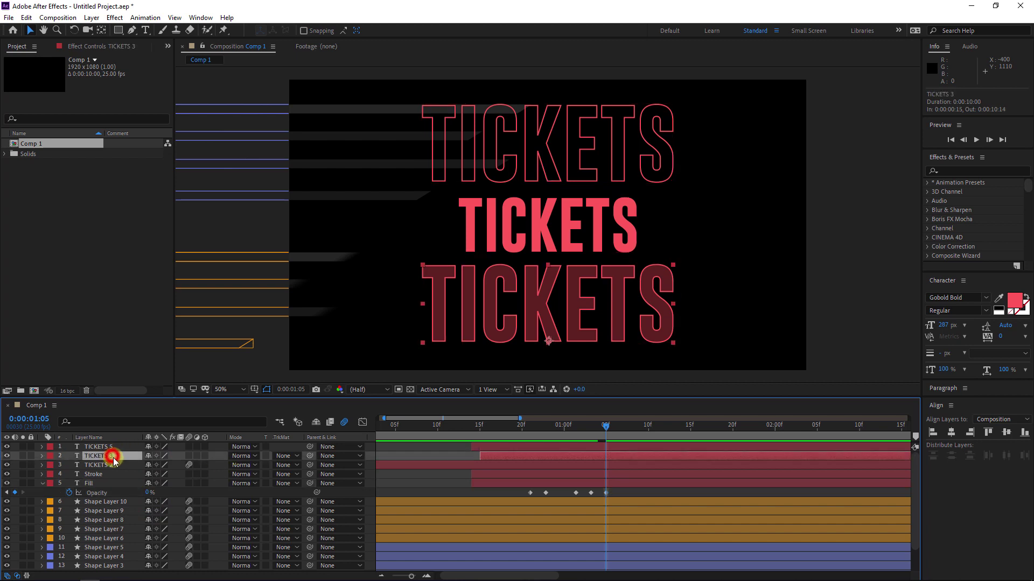
key("t")
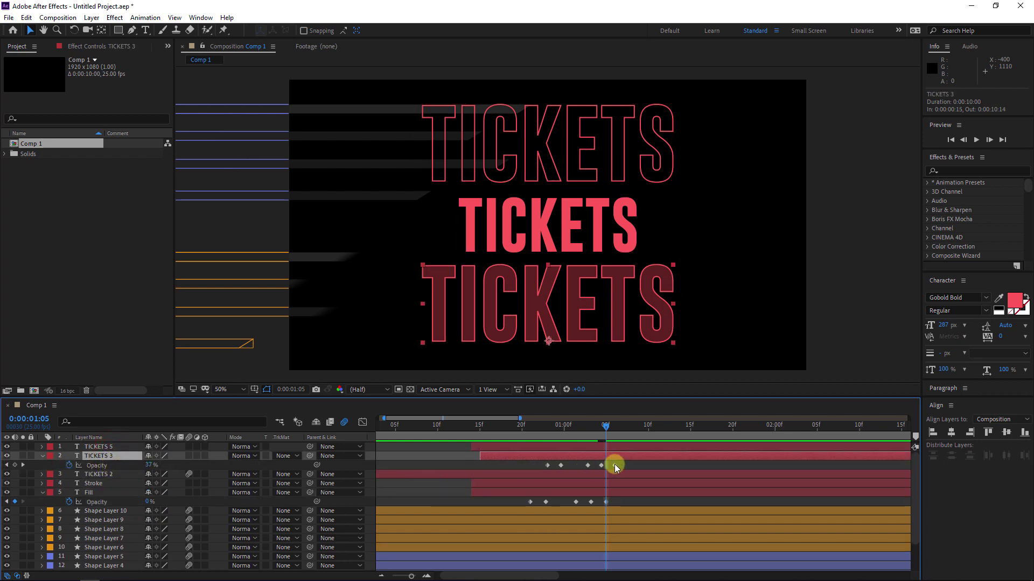
type("0")
key("Return")
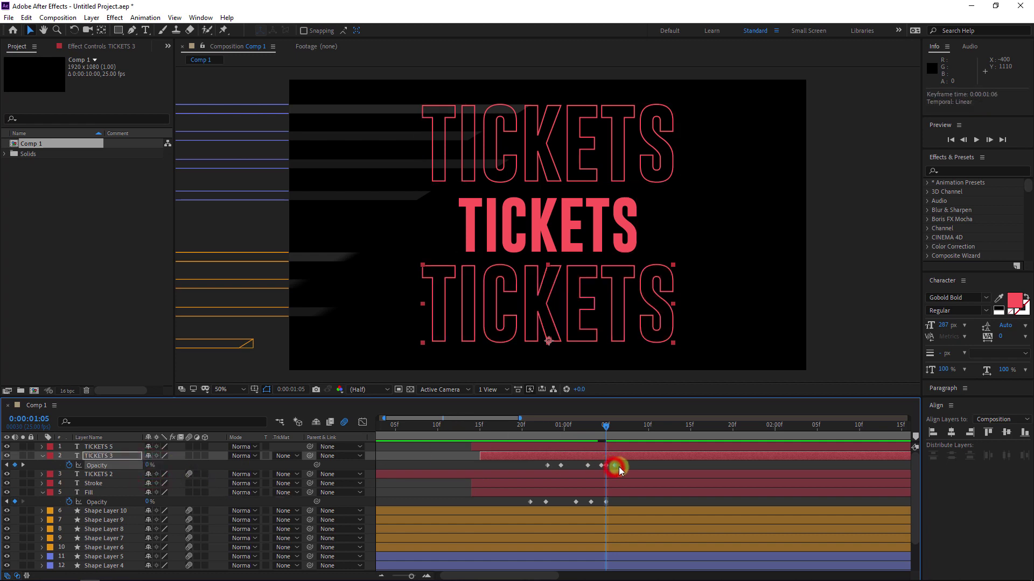
key("space")
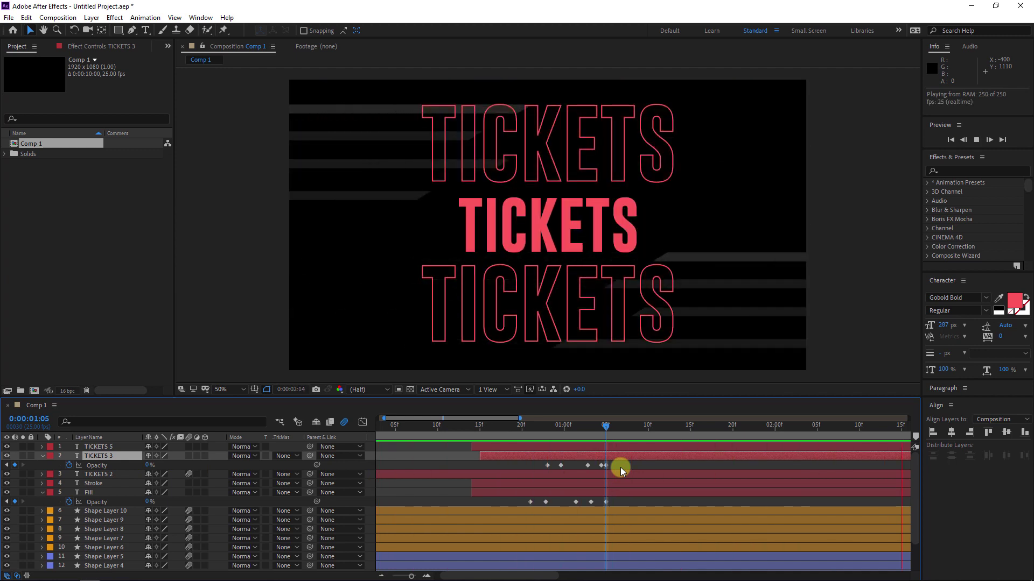
key("space")
Step: Add a Scale keyframe holding the current size to the middle TICKETS 2 layer at 0:00:01:05
key("semicolon")
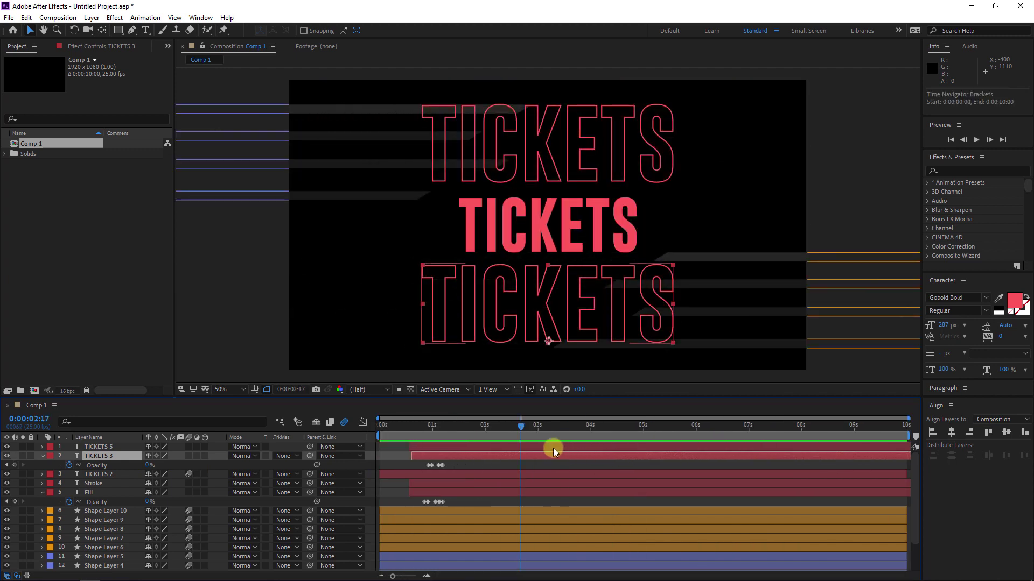
left_click(442, 426)
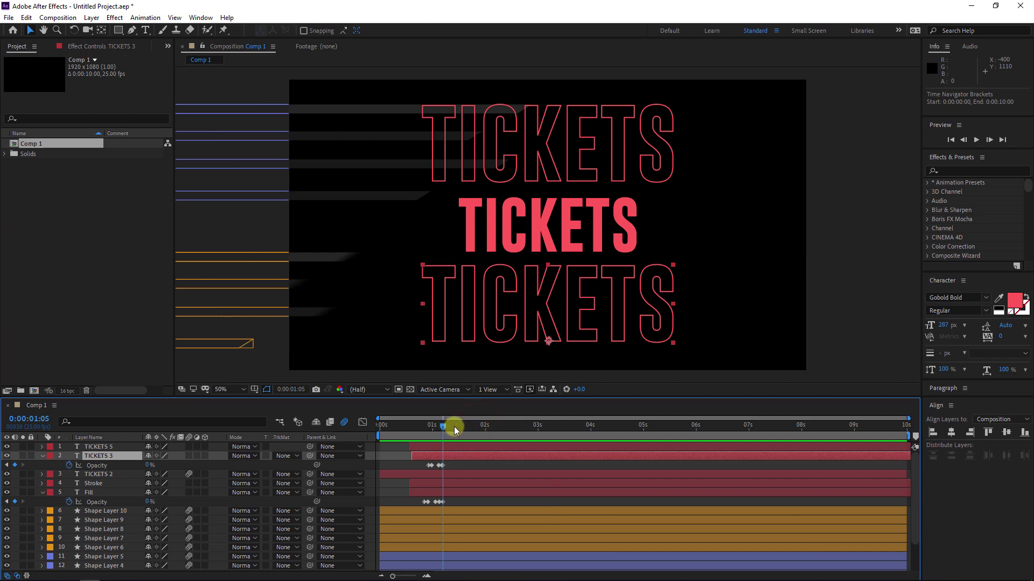
key("equal")
left_click(541, 238)
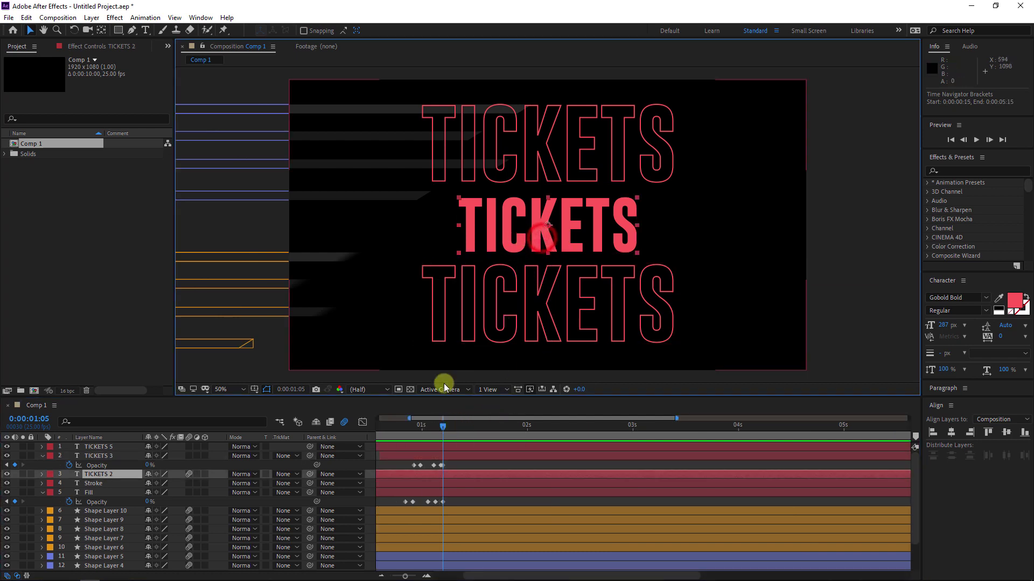
key("s")
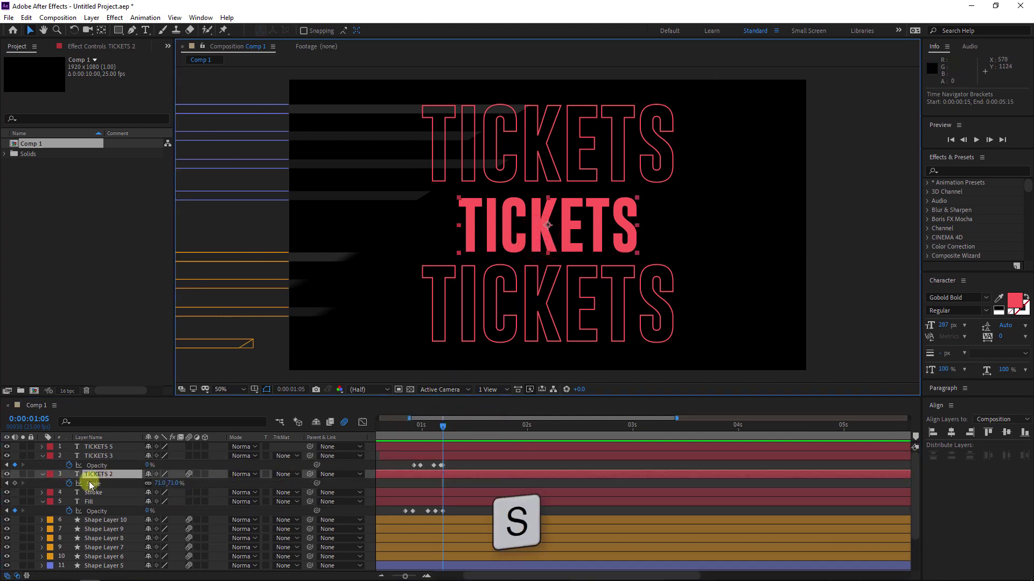
scroll(93, 489, "up", 3, "alt")
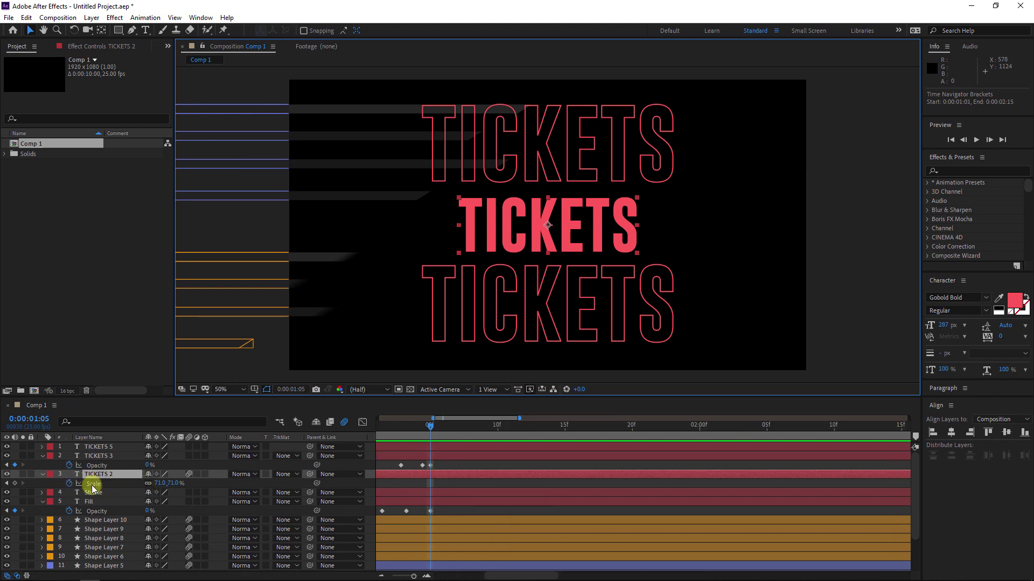
left_click(15, 484)
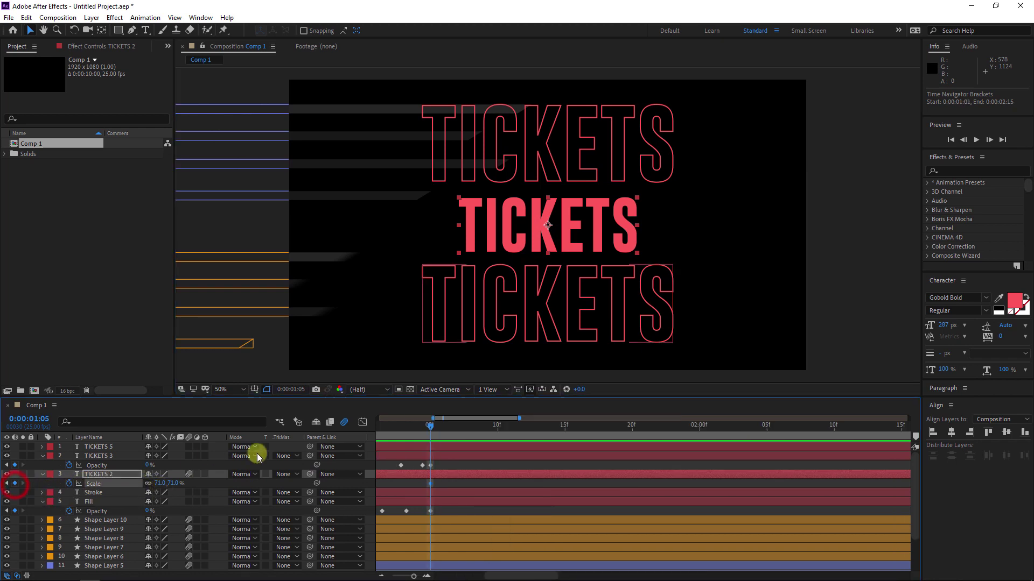
Step: Scale the TICKETS 2 layer up to 6595% at 0:00:01:07
left_click(444, 429)
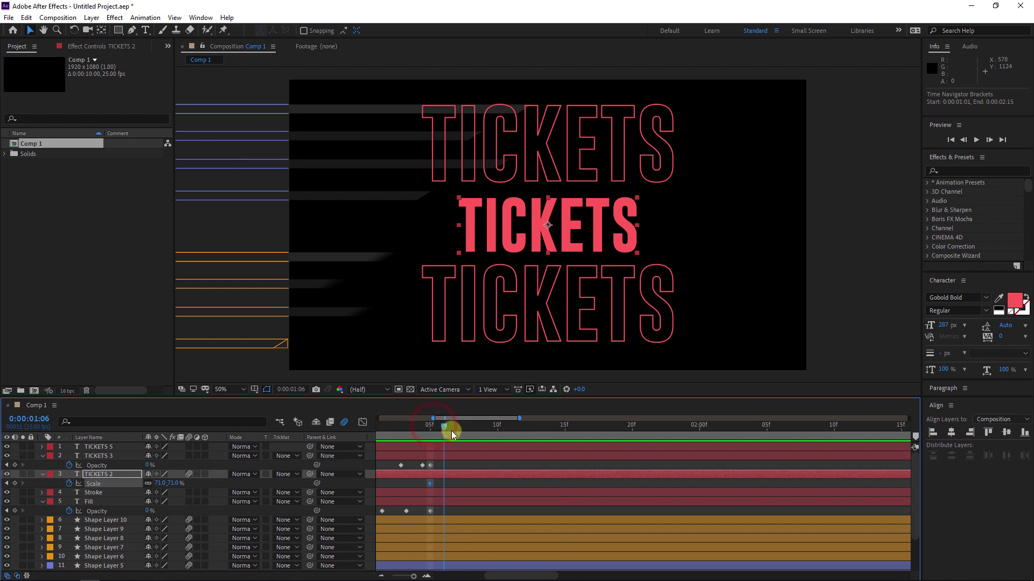
key("Page_Down")
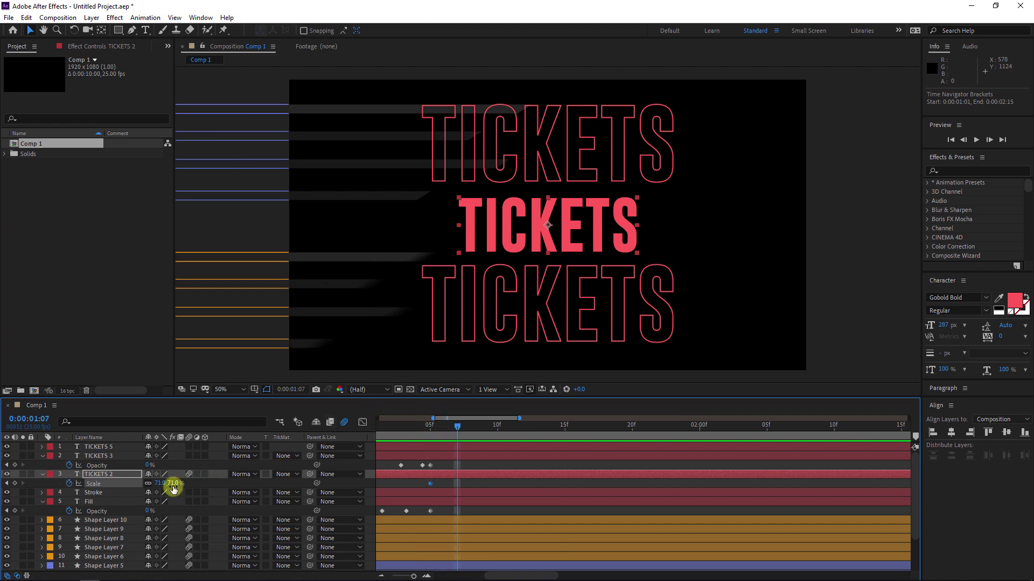
left_click_drag(184, 486, 538, 441)
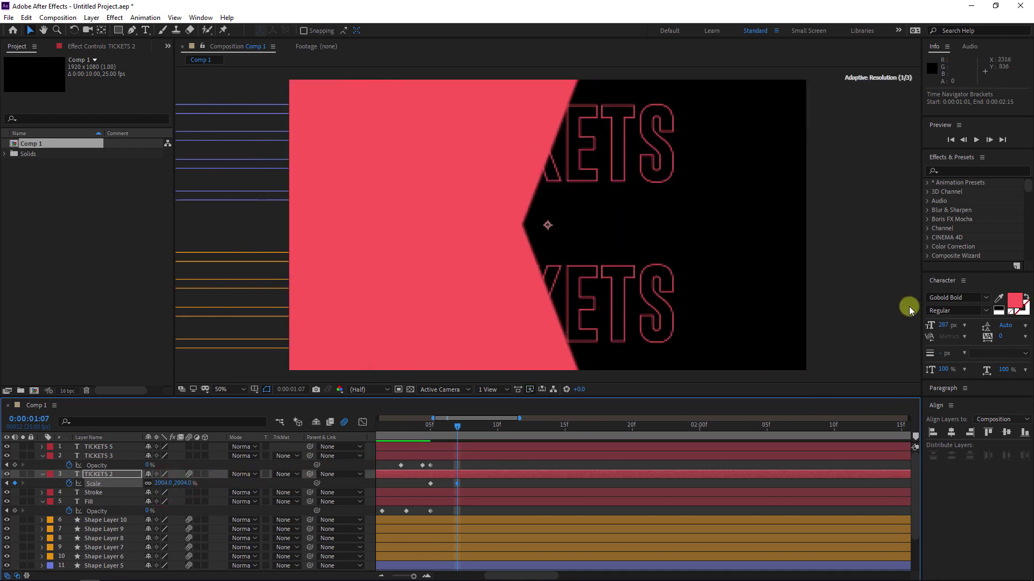
left_click_drag(191, 483, 433, 429)
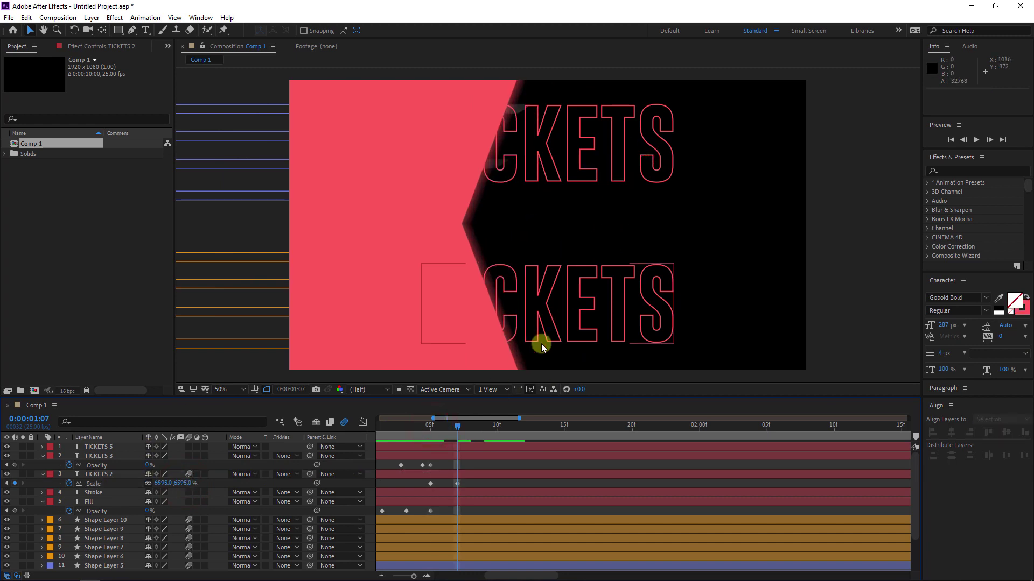
Step: Trim the TICKETS 5, TICKETS 3, Stroke and Fill layers so their out points fall at 0:00:01:03
left_click(118, 447)
left_click(118, 455, "shift")
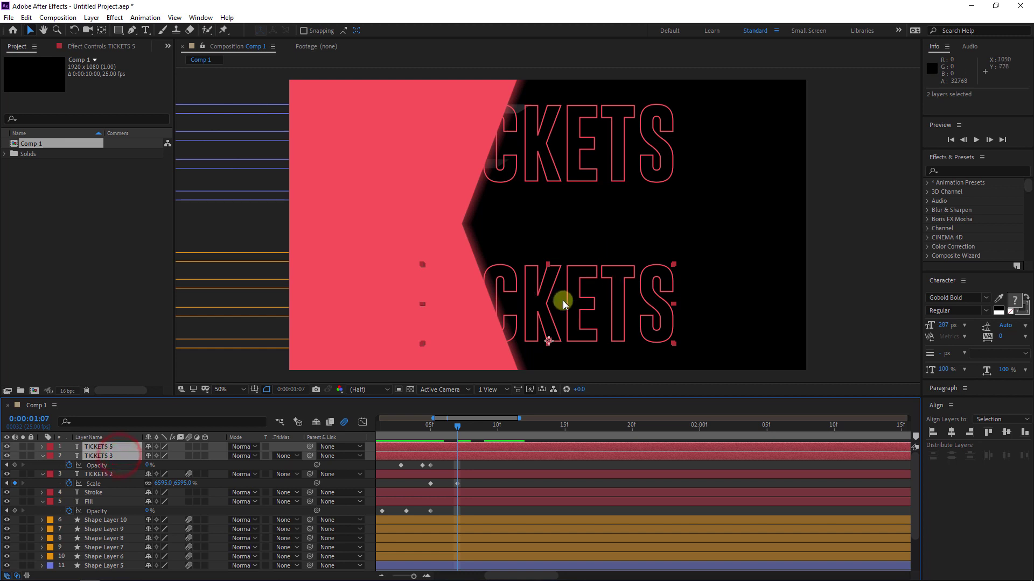
left_click(106, 512)
left_click(102, 501, "ctrl")
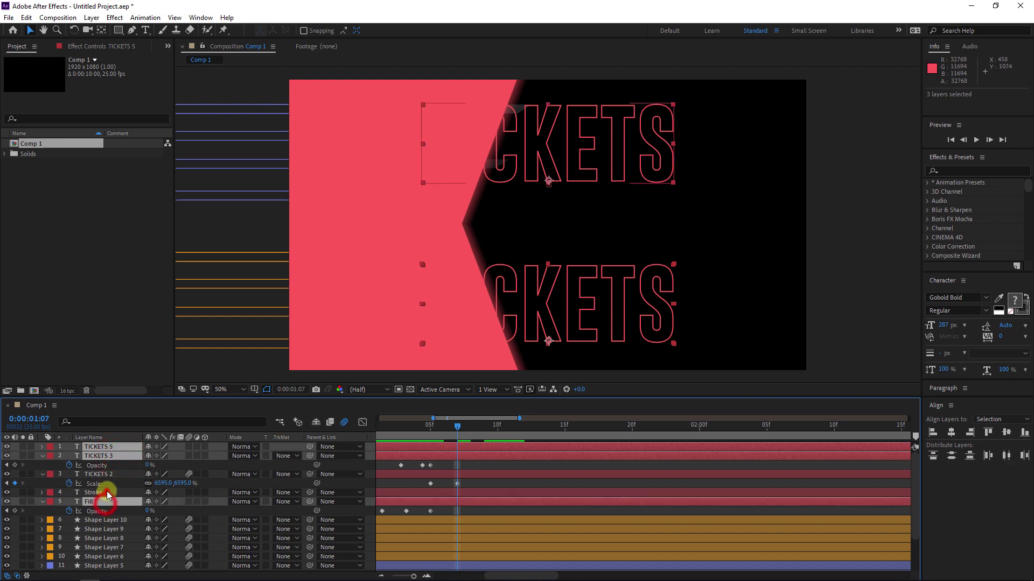
left_click(103, 492, "ctrl")
key("alt+bracketright")
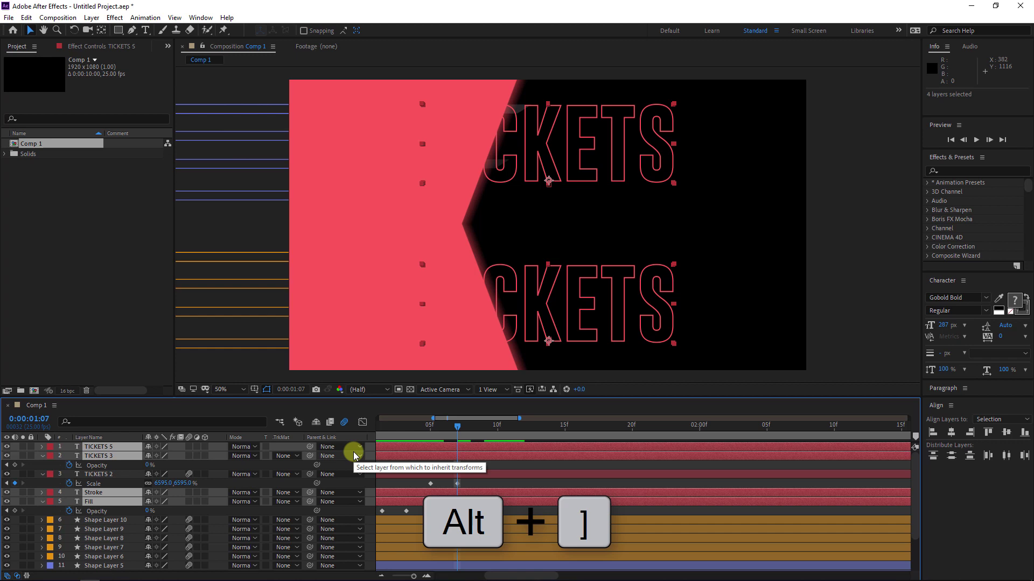
key("alt+bracketright")
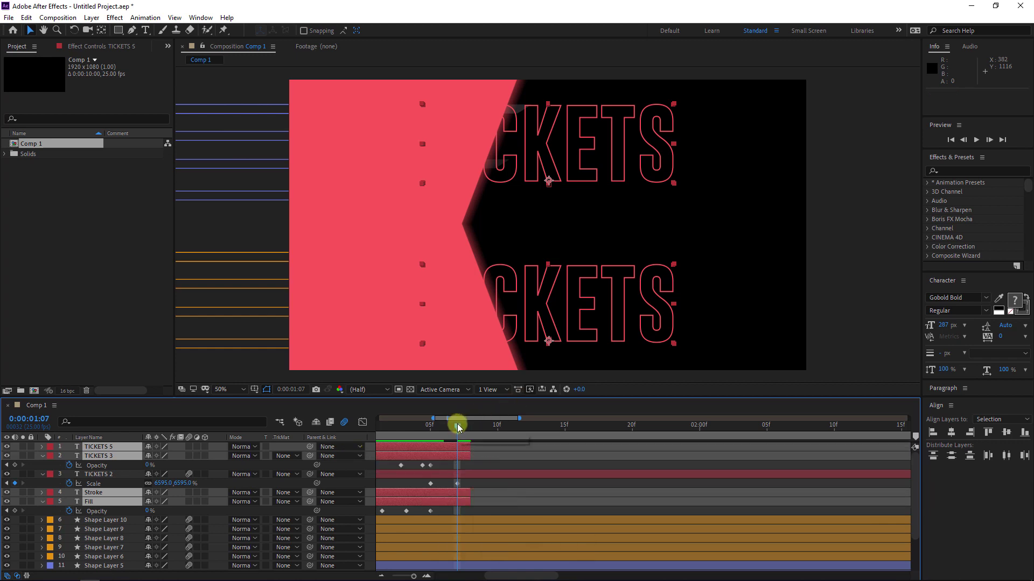
left_click_drag(457, 425, 417, 440)
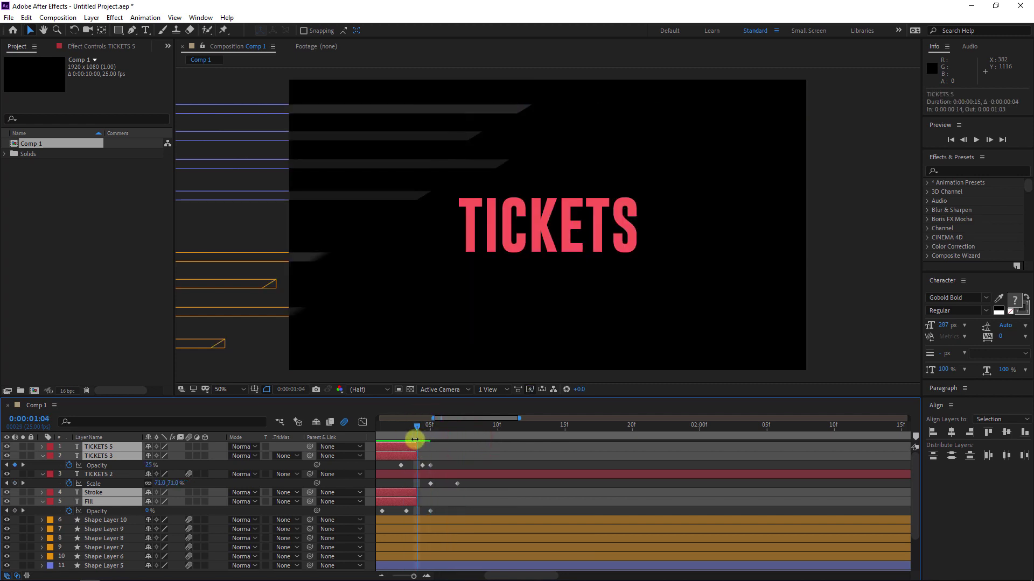
Step: Move the TICKETS 2 layer's last Scale keyframe to 0:00:03:00 and preview the zoom over the full timeline
left_click_drag(458, 484, 605, 484)
key("space")
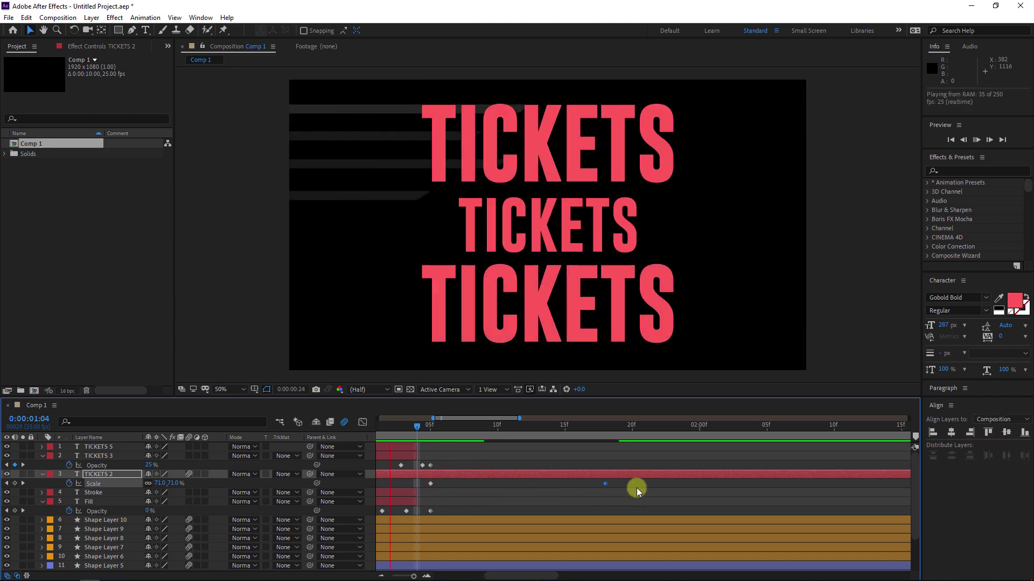
key("semicolon")
key("space")
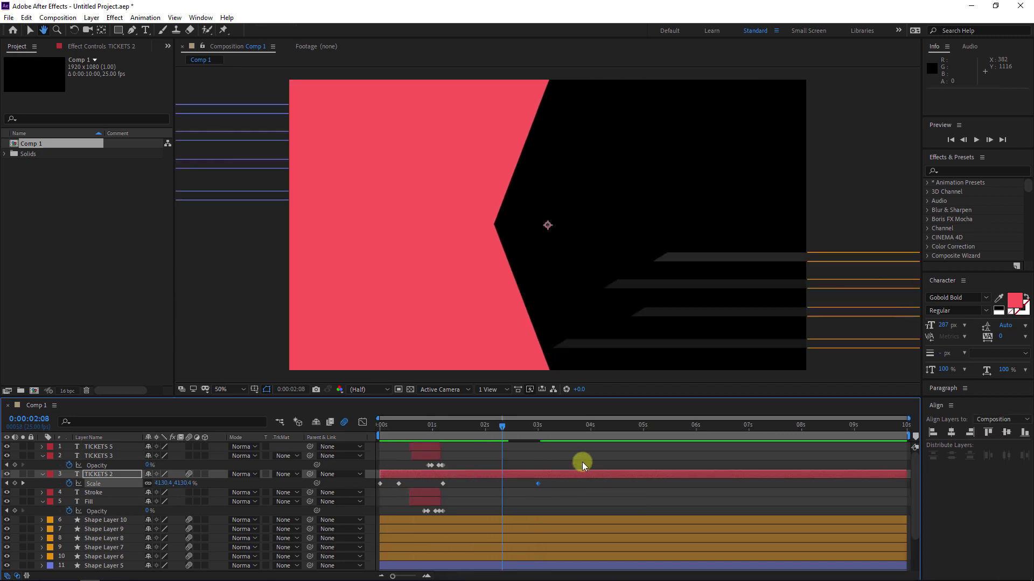
Step: Increase the TICKETS 2 layer's Scale at 0:00:03:00 to 24245% and preview the zoom
left_click_drag(508, 438, 538, 435)
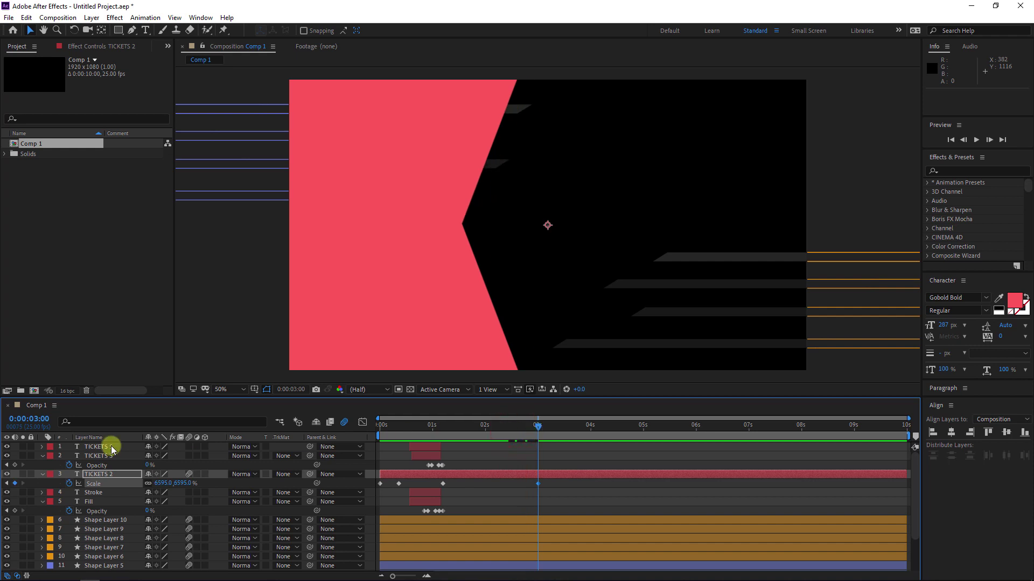
left_click_drag(182, 488, 854, 279)
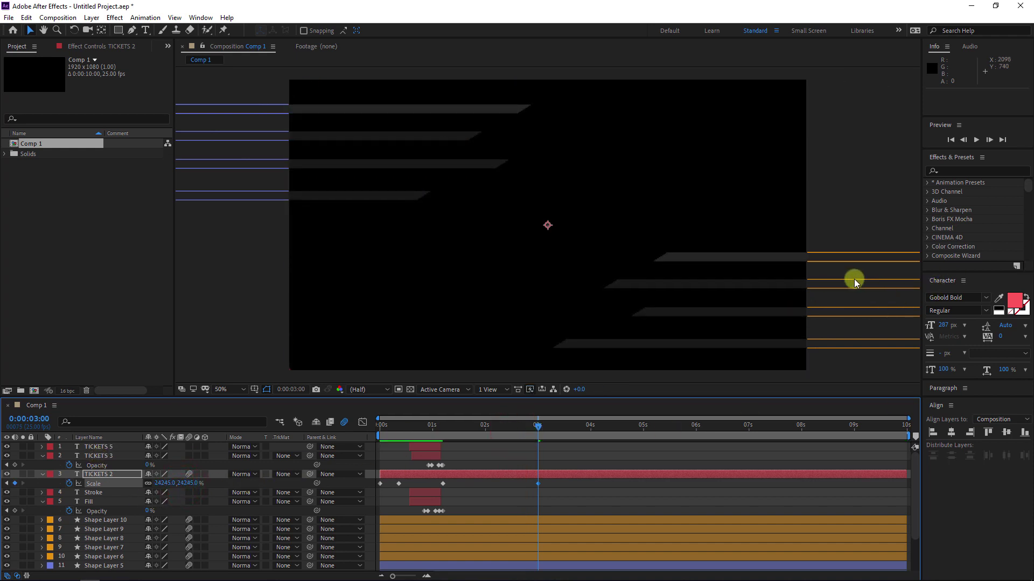
key("space")
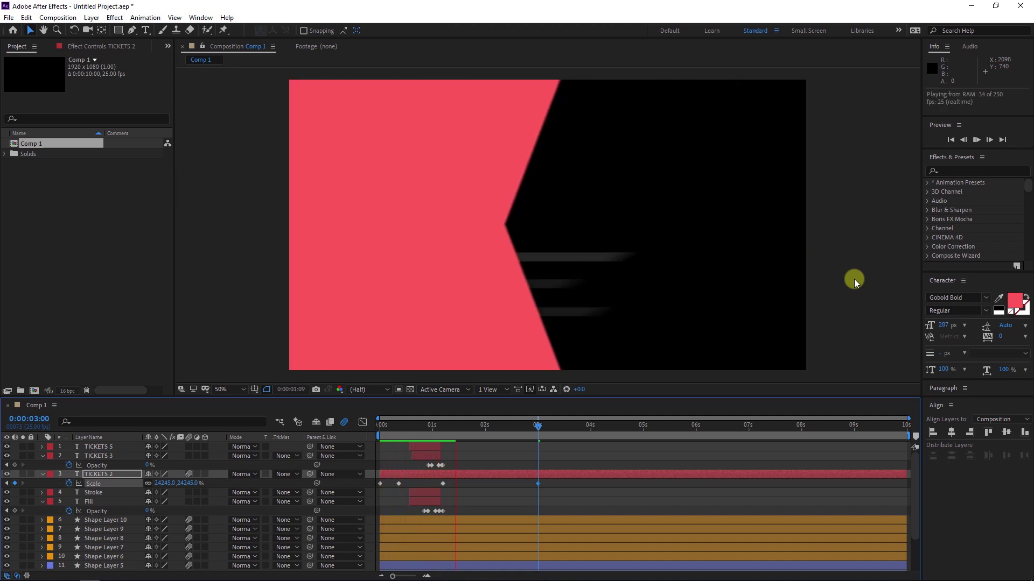
Step: Retime the Fill layer's Opacity flicker by moving its second keyframe to 0:00:00:22 and its fourth to 0:00:01:02
left_click(544, 432)
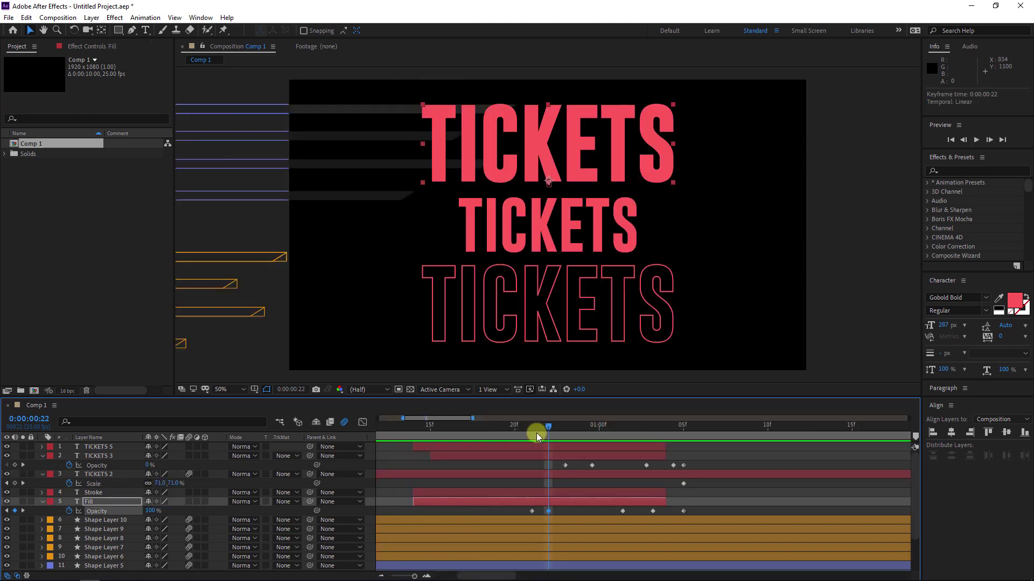
key("Page_Up")
left_click_drag(544, 433, 633, 428)
left_click_drag(655, 512, 633, 511)
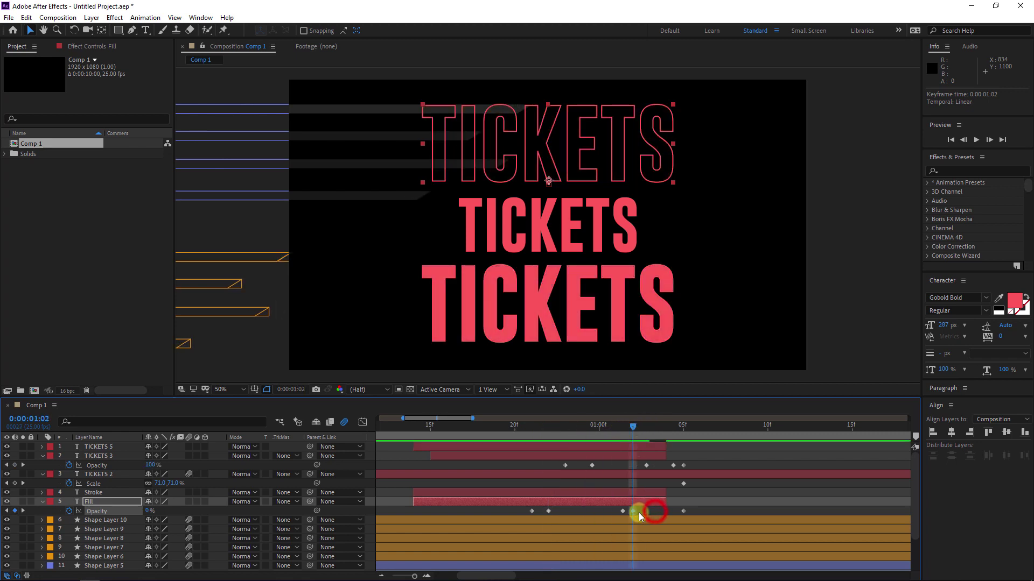
mouse_move(631, 430)
left_mouse_down()
mouse_move(617, 432)
mouse_move(679, 428)
mouse_move(616, 429)
left_mouse_up()
left_click(570, 456)
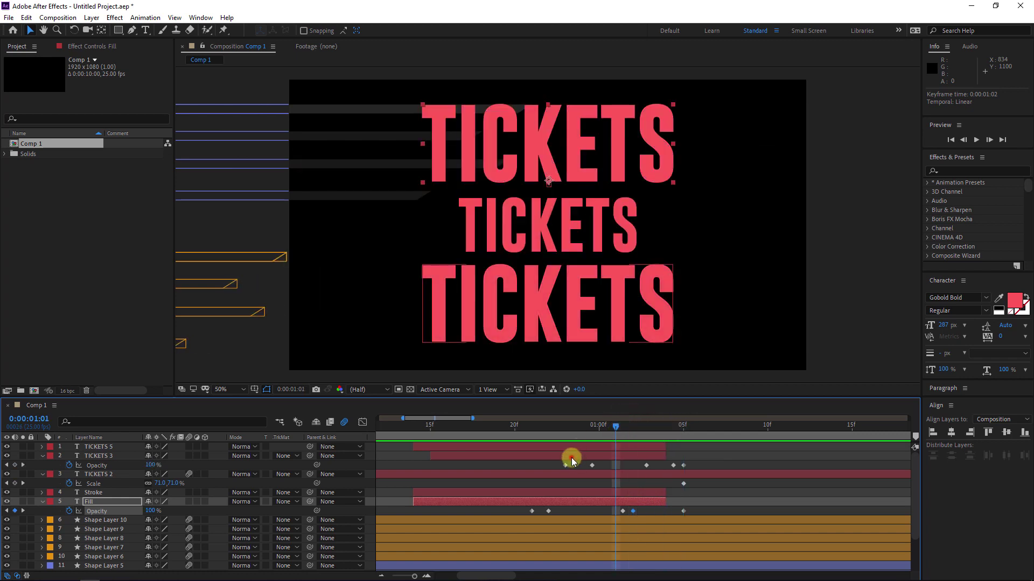
Step: Retime the TICKETS 3 Opacity flicker by moving its second keyframe to 0:00:00:24 and its fourth slightly earlier, and preview it
left_click_drag(593, 466, 582, 466)
left_click_drag(572, 429, 648, 423)
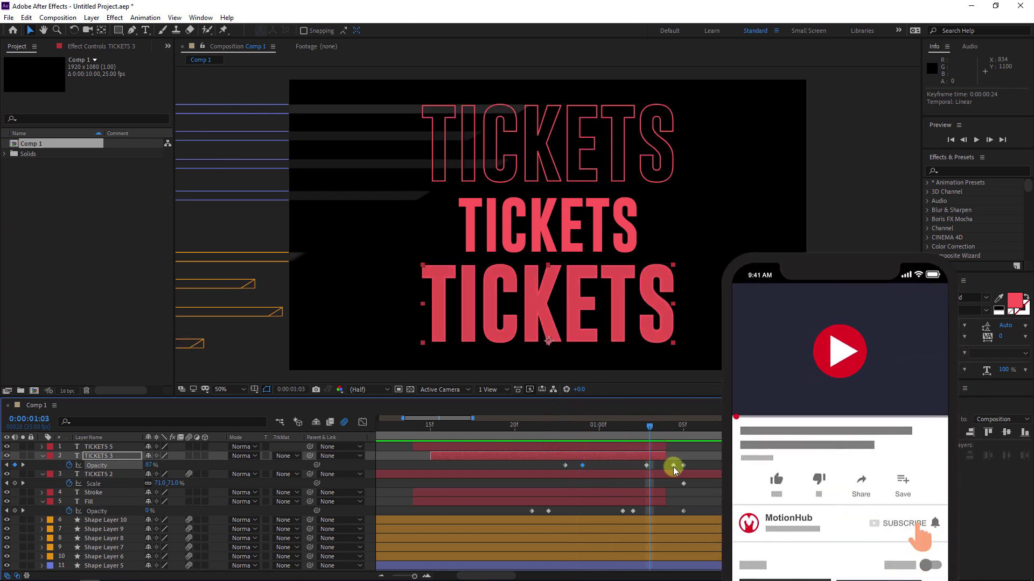
left_click_drag(673, 466, 660, 466)
key("space")
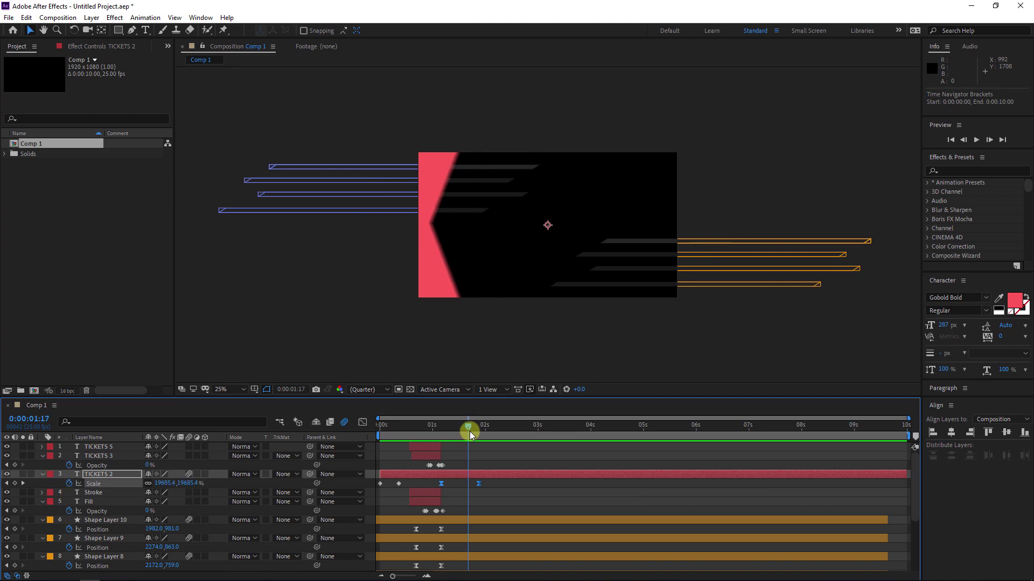
Step: End Comp 1's work area at 0:00:01:22, where the TICKETS 2 zoom finishes, and trim the composition to it
left_click_drag(469, 431, 479, 432)
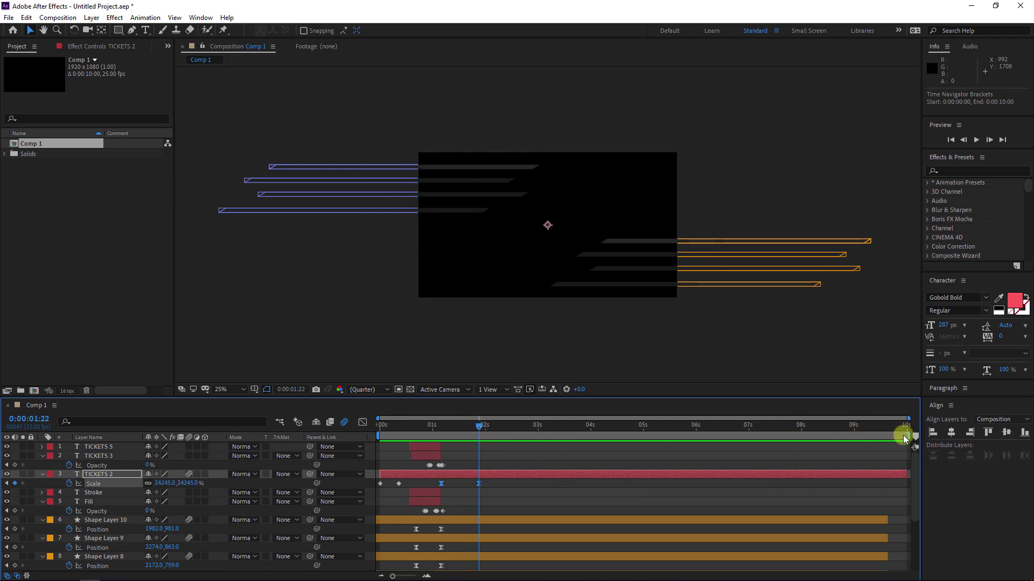
left_click_drag(909, 434, 481, 434)
right_click(436, 434)
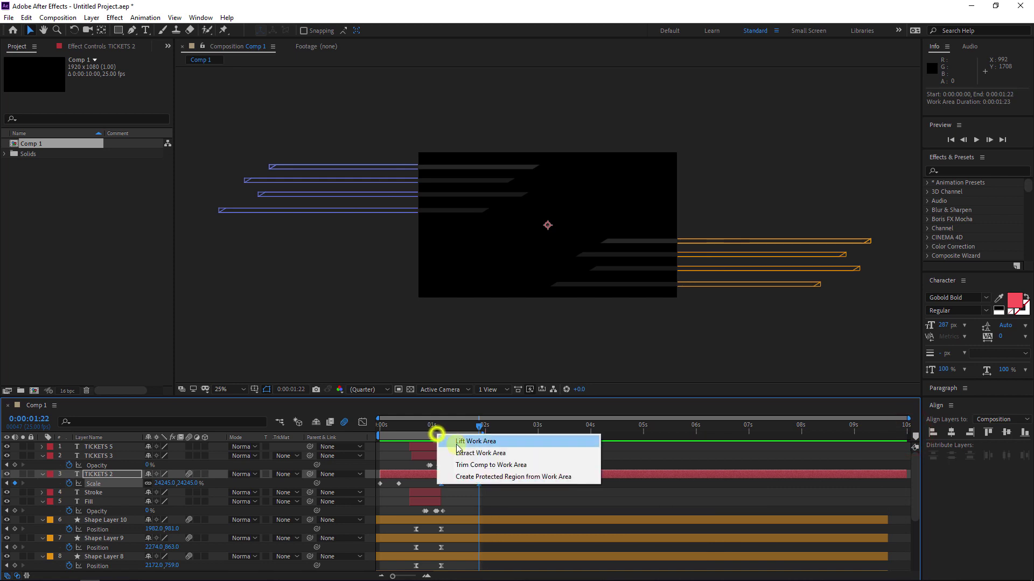
left_click(494, 466)
Step: Create a new composition with the HDTV 1080 25 preset, 1920 x 1080 px and a duration of 0:00:10:00
right_click(92, 217)
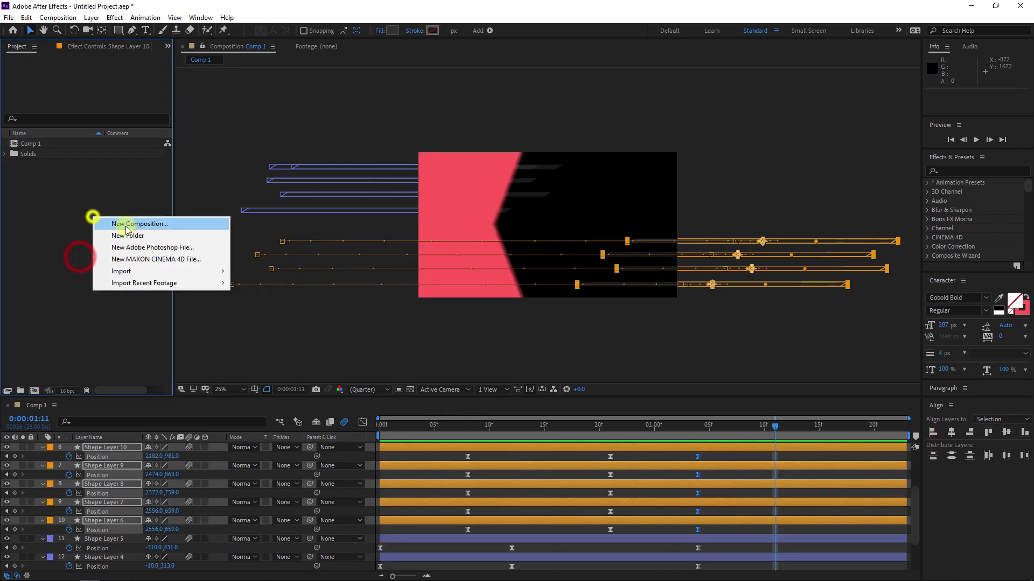
left_click(168, 224)
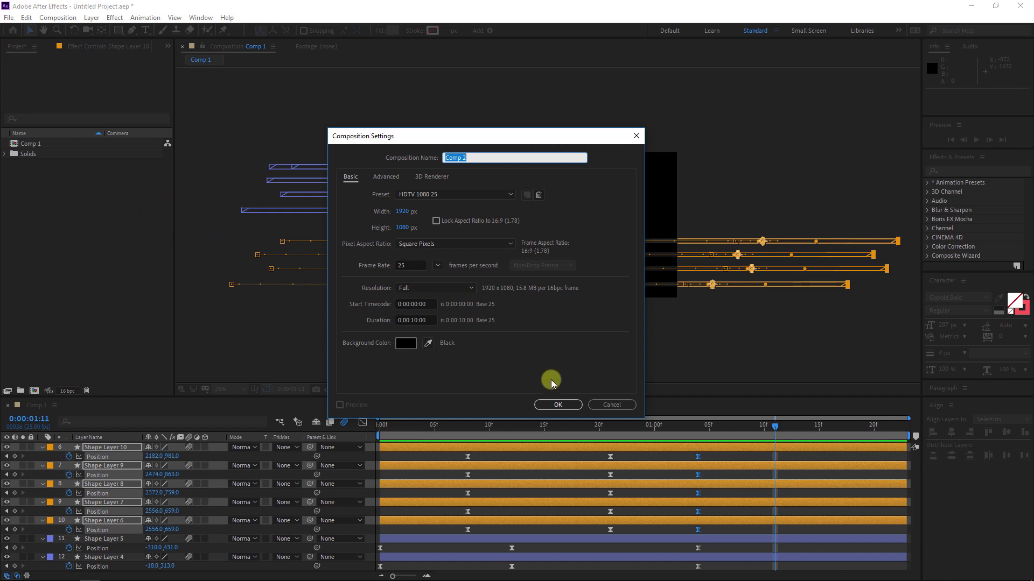
left_click(560, 405)
Step: Add a text layer reading SOCIAL in the upper part of the frame
mouse_move(145, 30)
left_mouse_down()
mouse_move(169, 42)
mouse_move(207, 32)
left_mouse_up()
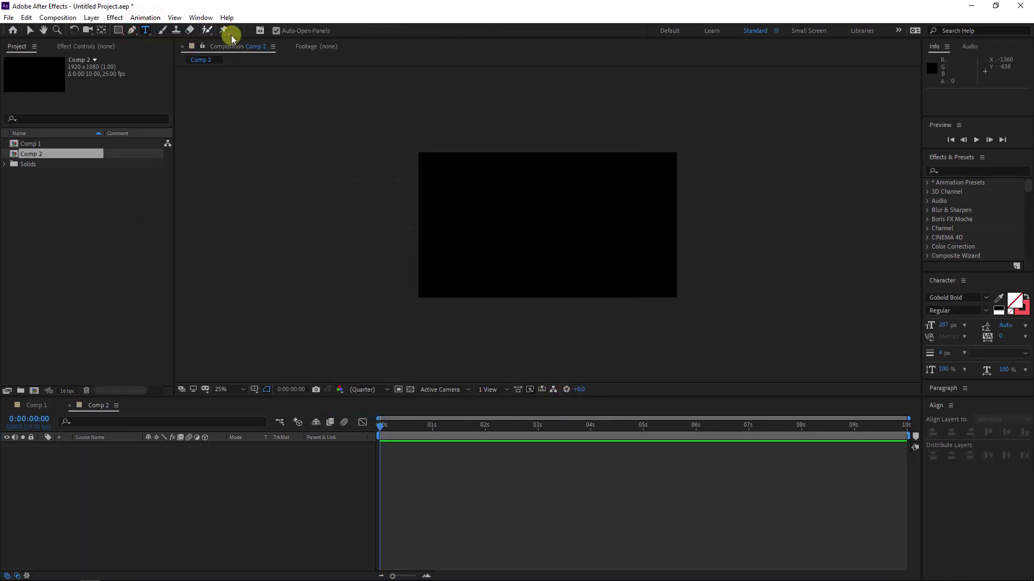
left_click(513, 193)
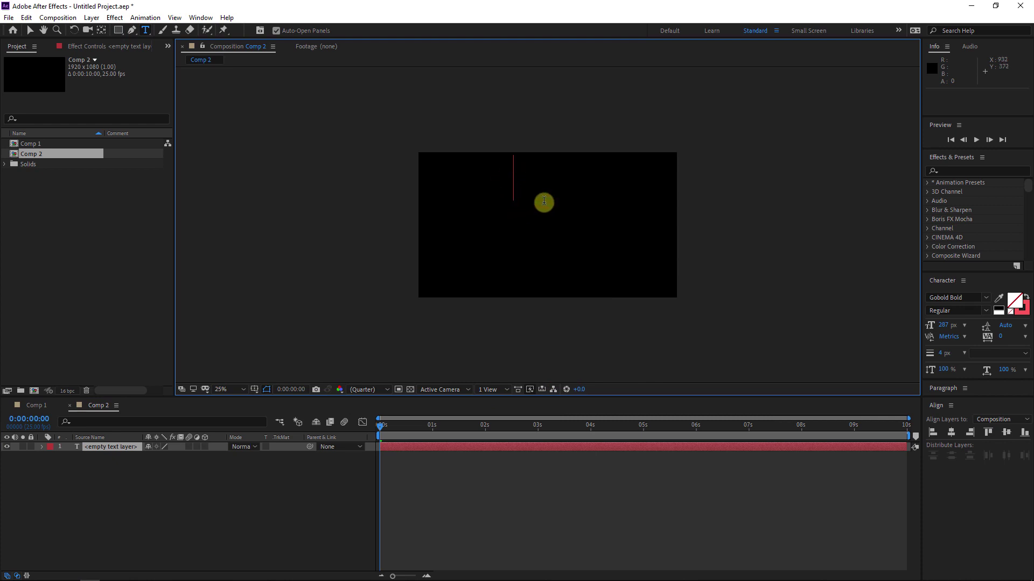
type("SOCIAL")
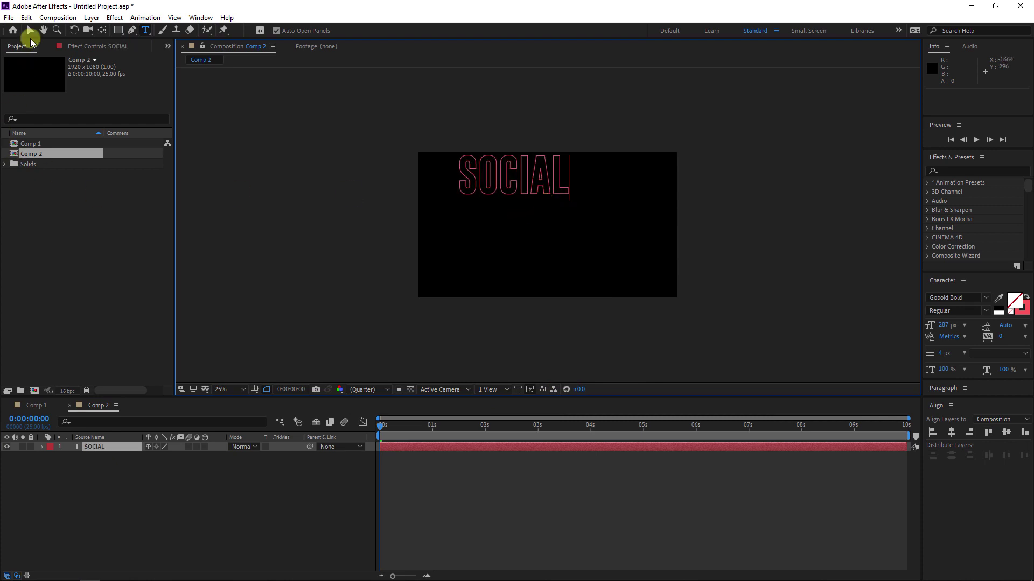
left_click(30, 31)
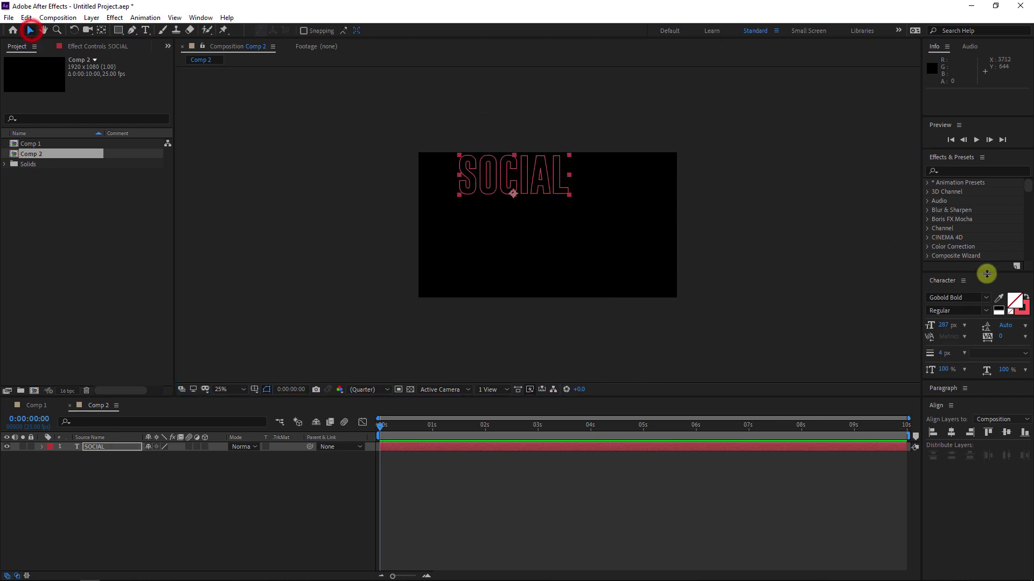
Step: Restyle SOCIAL as solid red italic text at 433 px, adjust its position and compare it with the RugbyX reference post
left_click(1026, 300)
left_click_drag(541, 180, 541, 191)
key("alt+Tab")
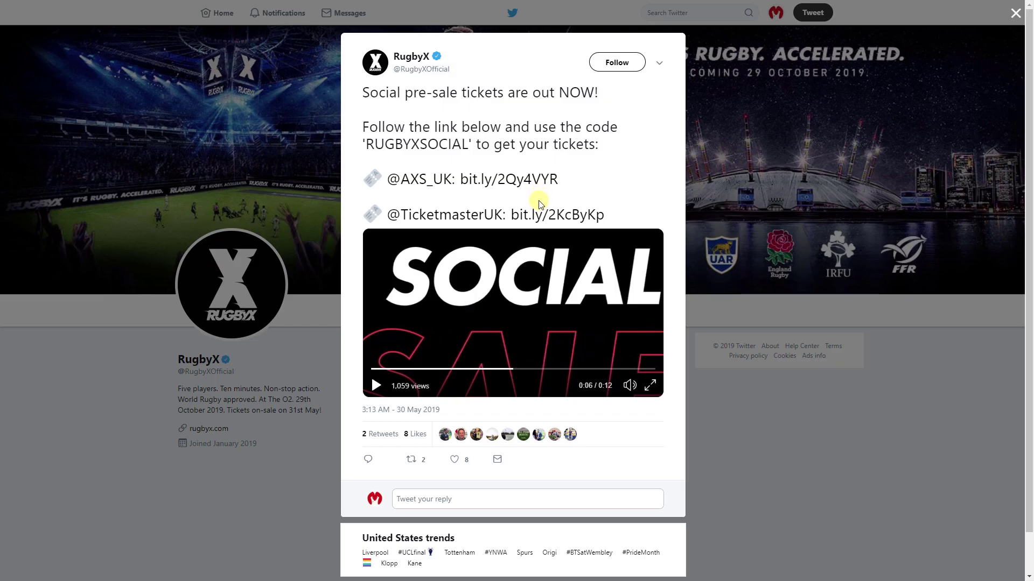
key("alt+Tab")
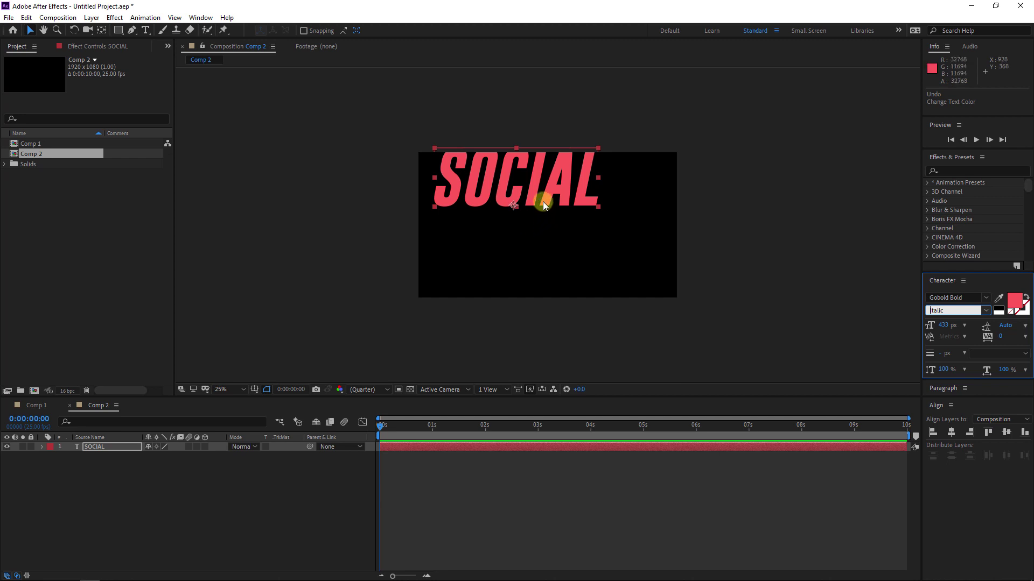
Step: Duplicate the SOCIAL text, place the copy directly below it and change its wording to SALE
key("ctrl+d")
left_click_drag(536, 195, 536, 278)
double_click(496, 265)
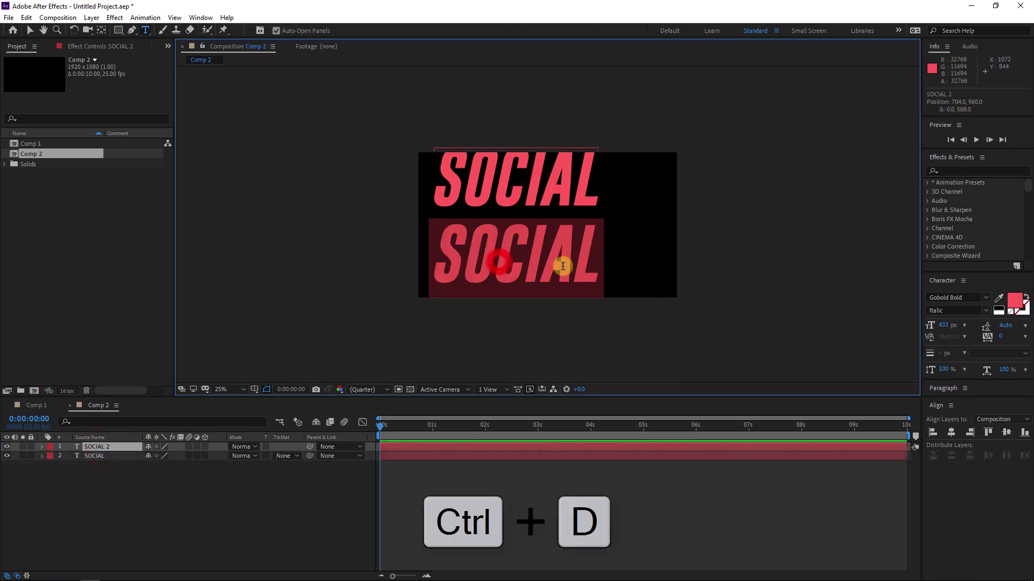
type("SALE")
left_click(30, 30)
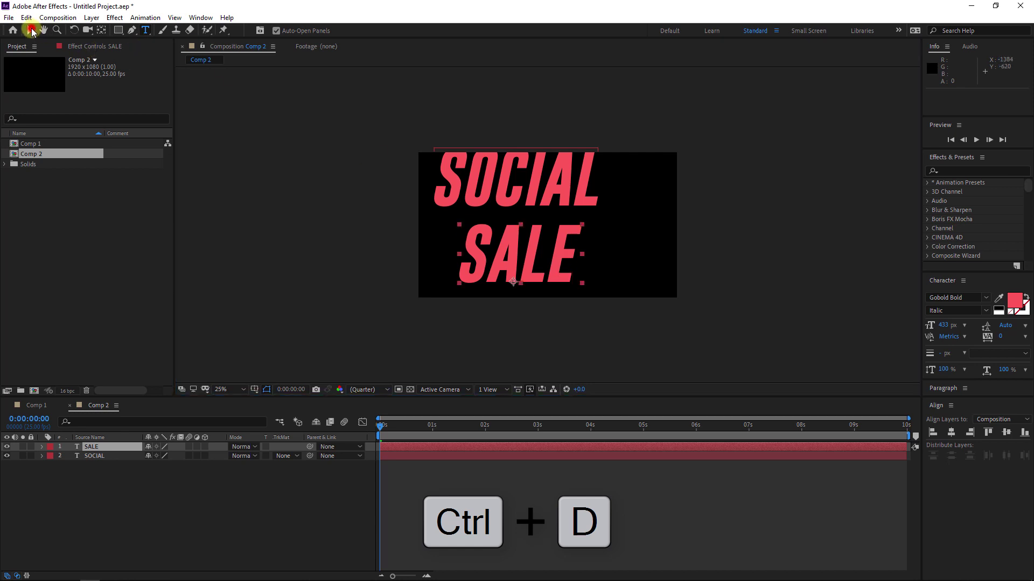
Step: Enlarge SALE to 860 px, place it at 832, 1500 running off the lower frame edge, and make it a red outline
left_click_drag(943, 325, 986, 293)
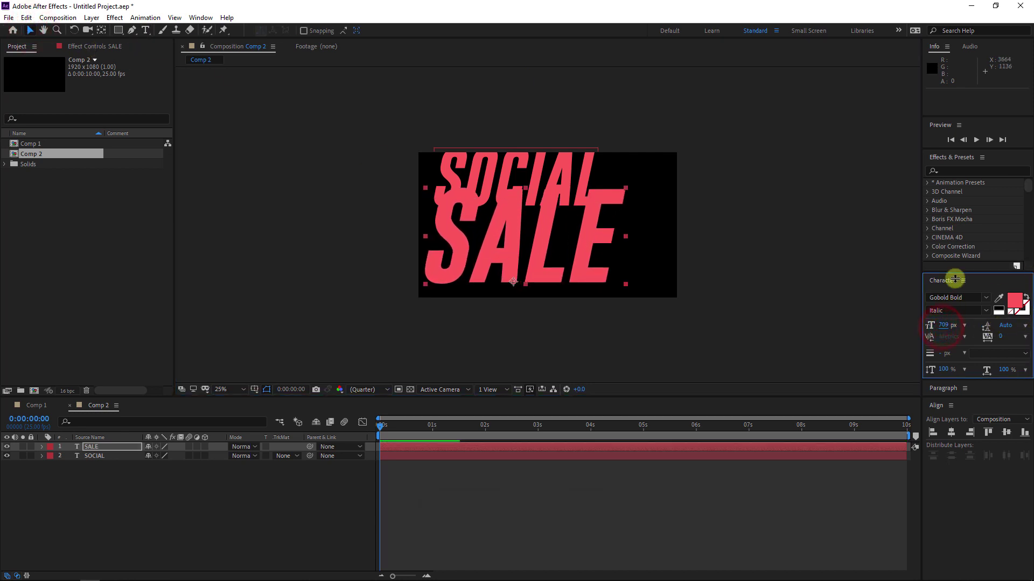
left_click_drag(949, 325, 584, 335)
left_click_drag(511, 273, 529, 273)
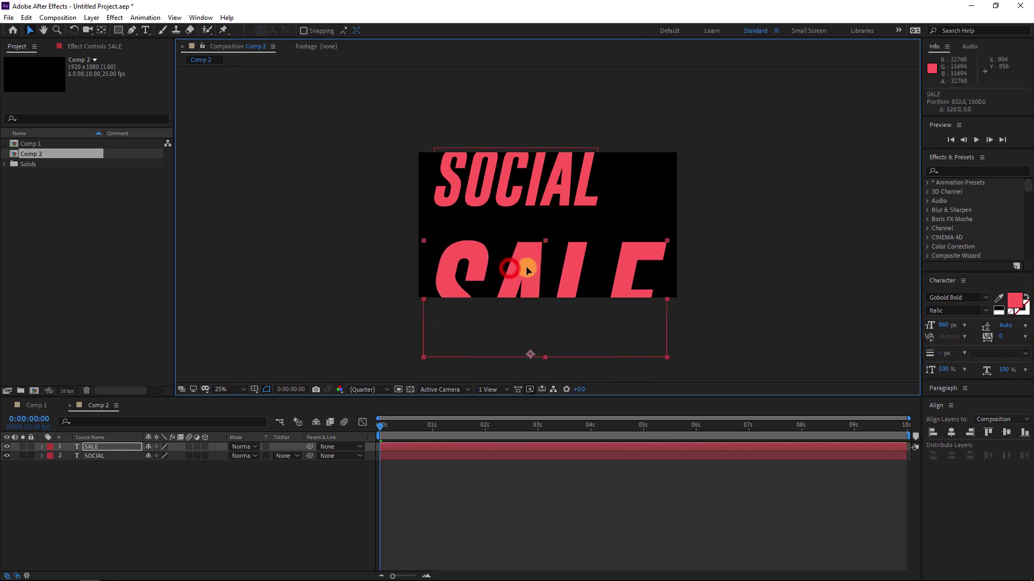
left_click(1027, 296)
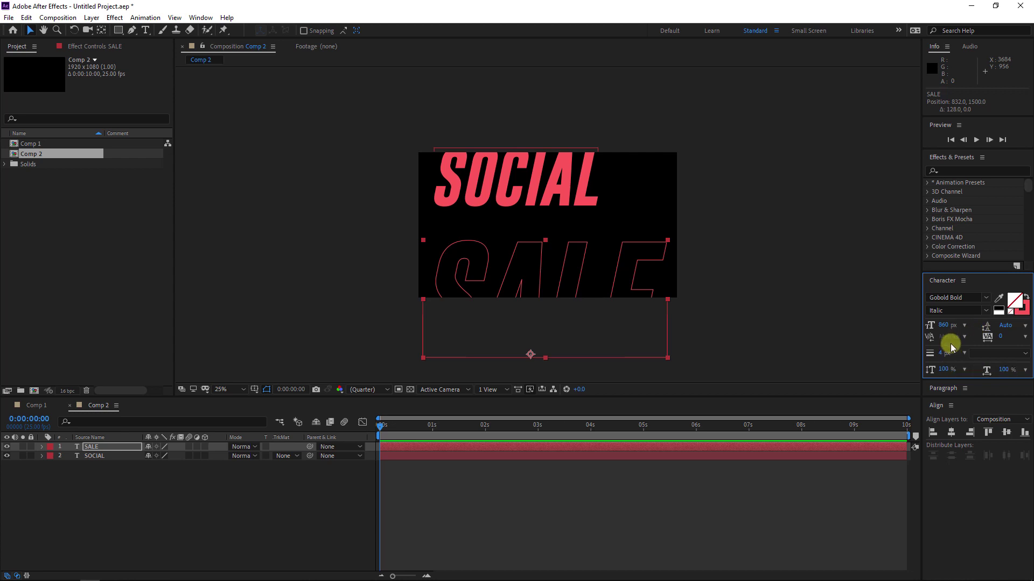
Step: Change the SOCIAL text's fill to white and lower the text to position 704, 520
left_click(532, 205)
left_click(1014, 299)
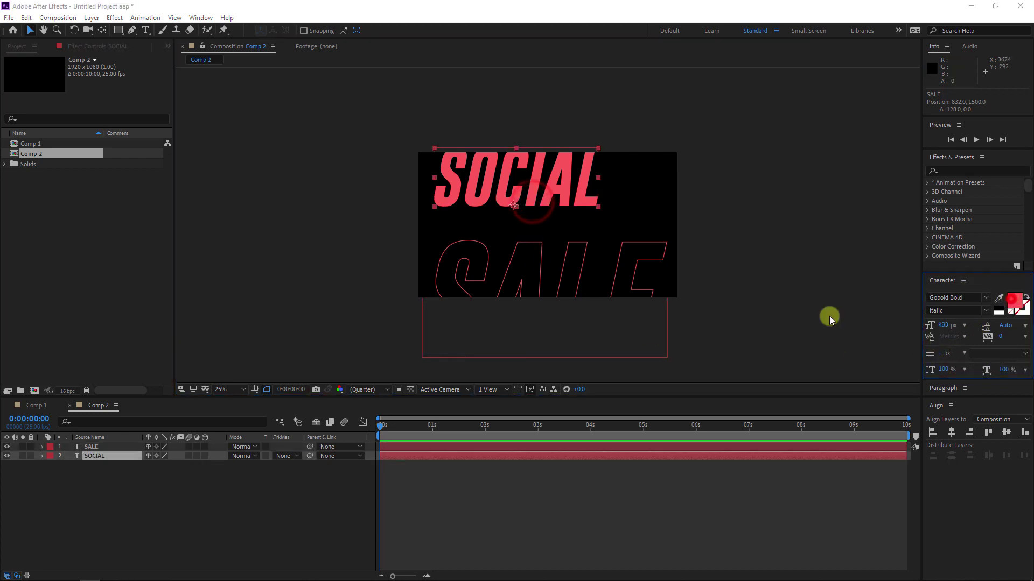
left_click_drag(161, 207, 99, 171)
left_click(334, 171)
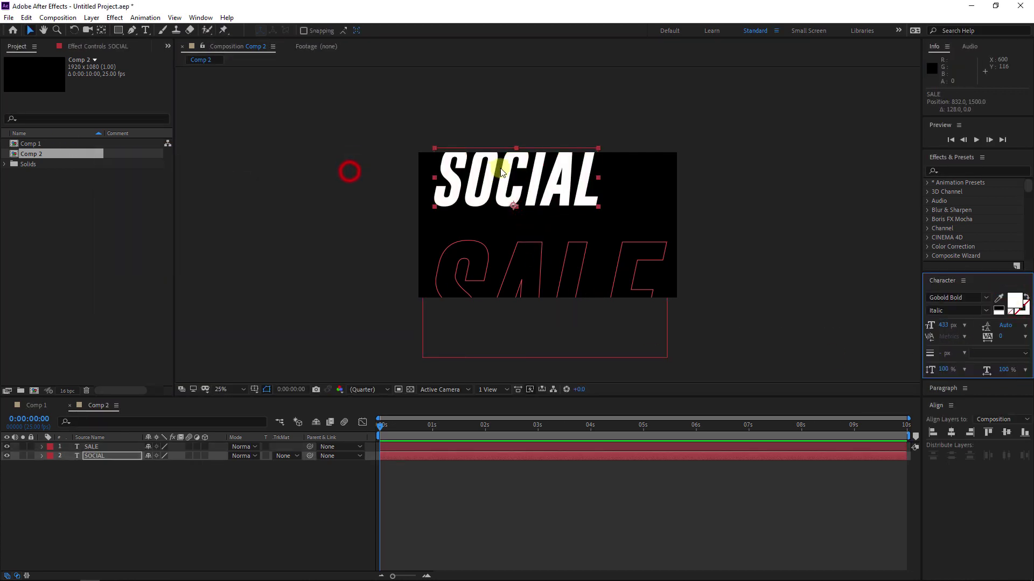
left_click_drag(502, 168, 511, 187)
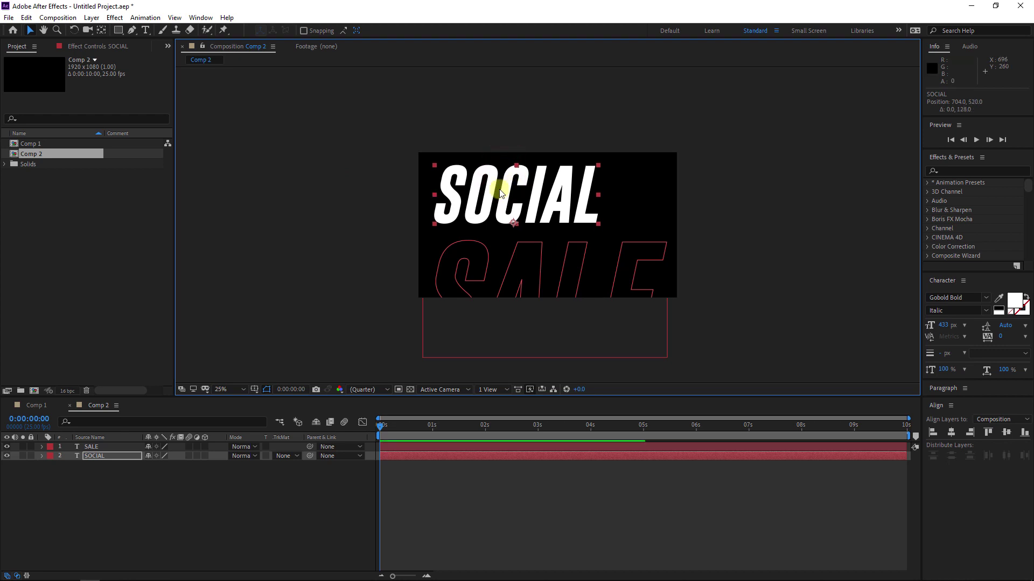
Step: Set starting Position keyframes on both the SALE and SOCIAL layers at 0:00:00:00
left_click(111, 448, "shift")
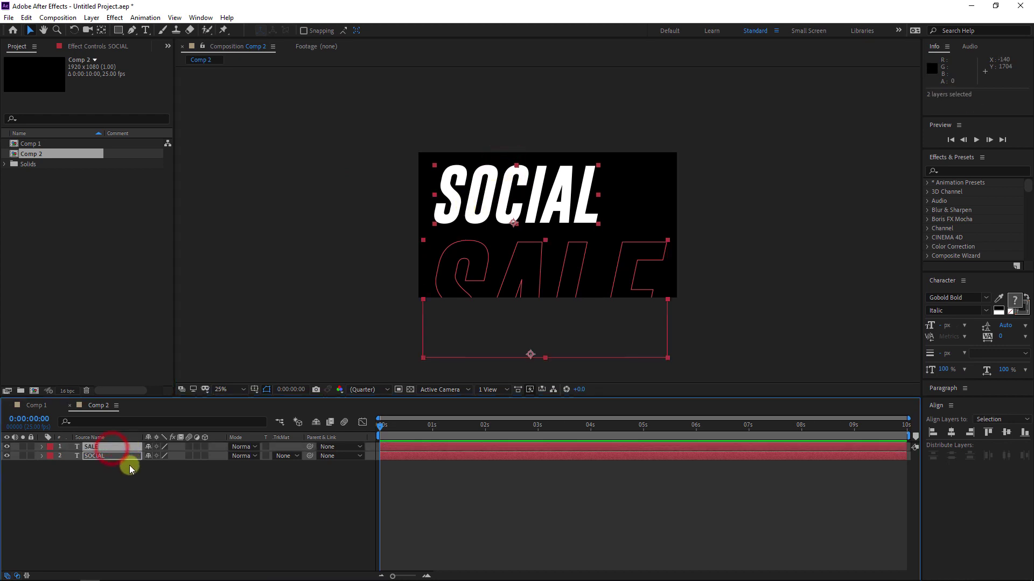
key("p")
left_click(69, 456)
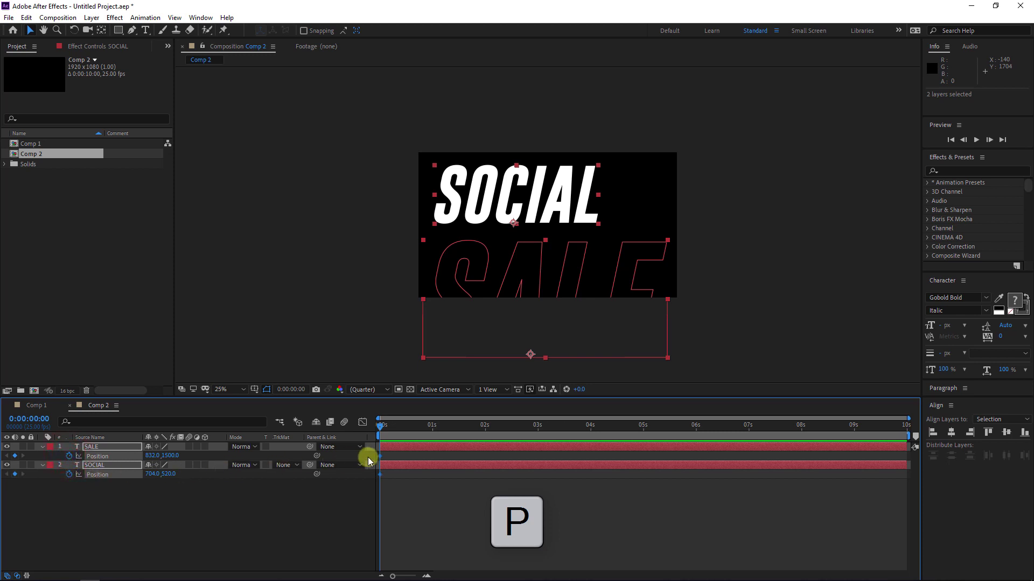
left_click(332, 494)
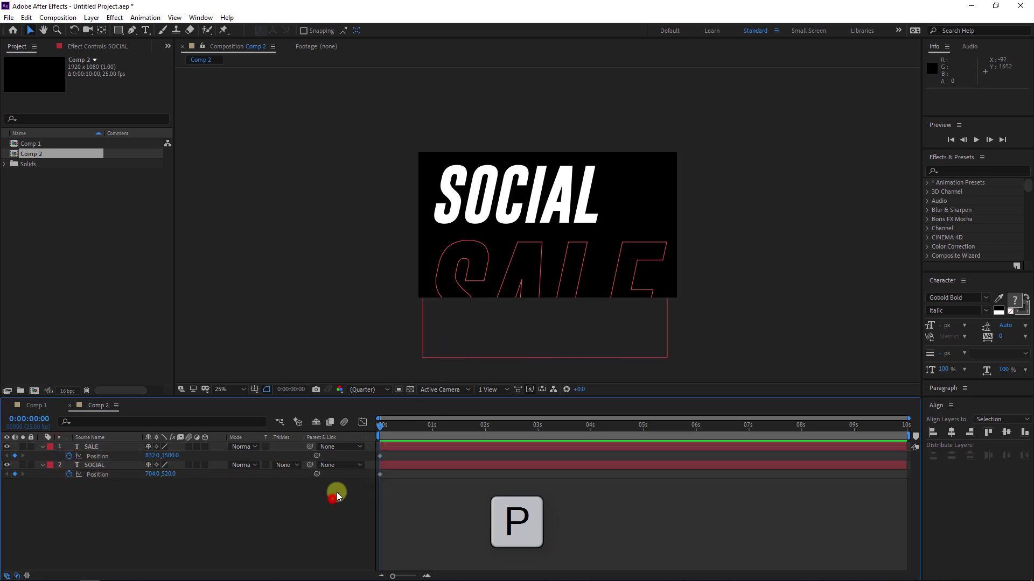
Step: Animate SOCIAL sliding right, from position 460, 520 at 0:00:00:00 to 1160, 520 at 0:00:03:00
left_click(406, 465)
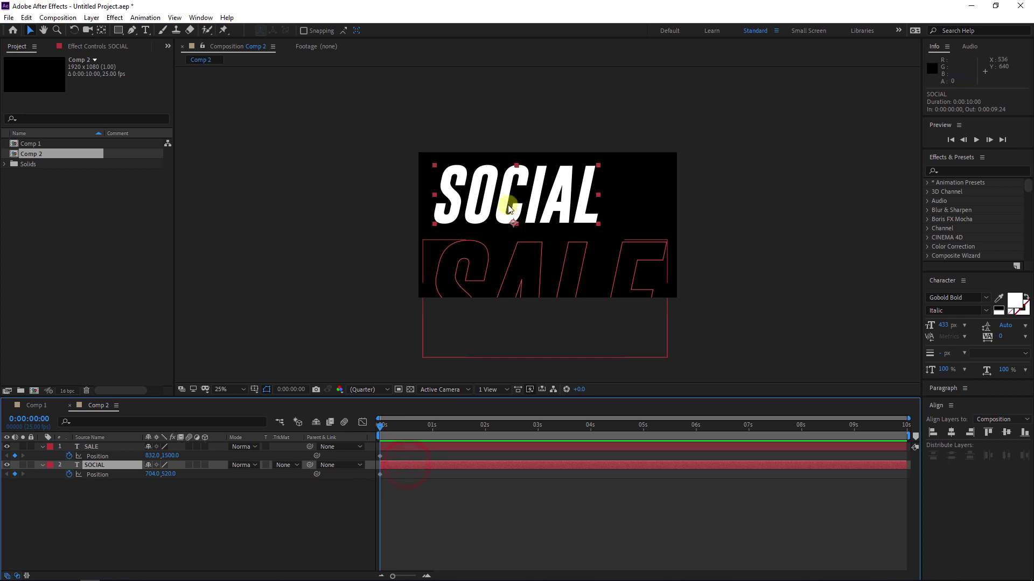
left_click_drag(547, 198, 515, 200)
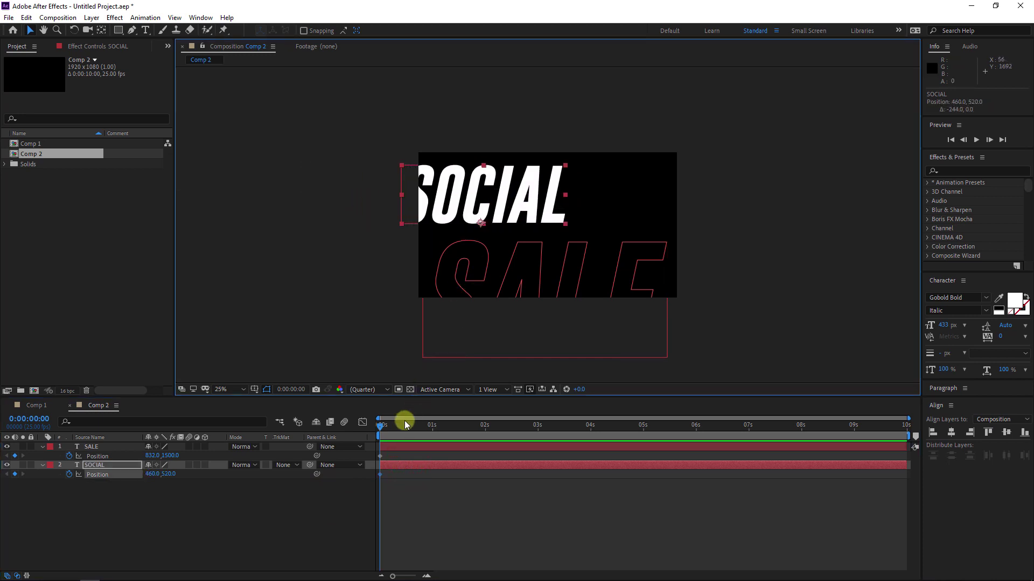
left_click_drag(406, 425, 516, 423)
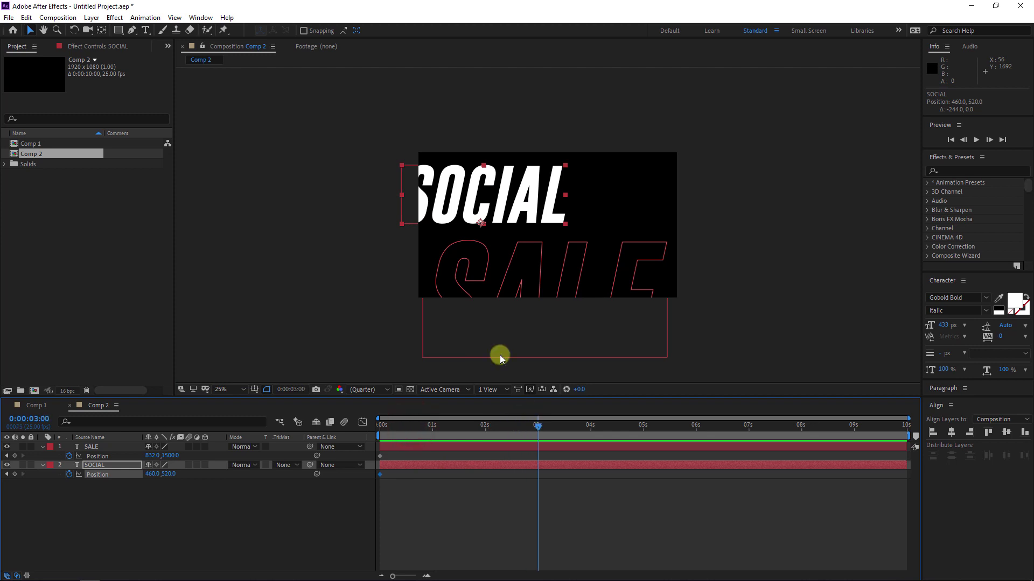
left_click_drag(480, 209, 477, 219)
left_click_drag(527, 217, 584, 215)
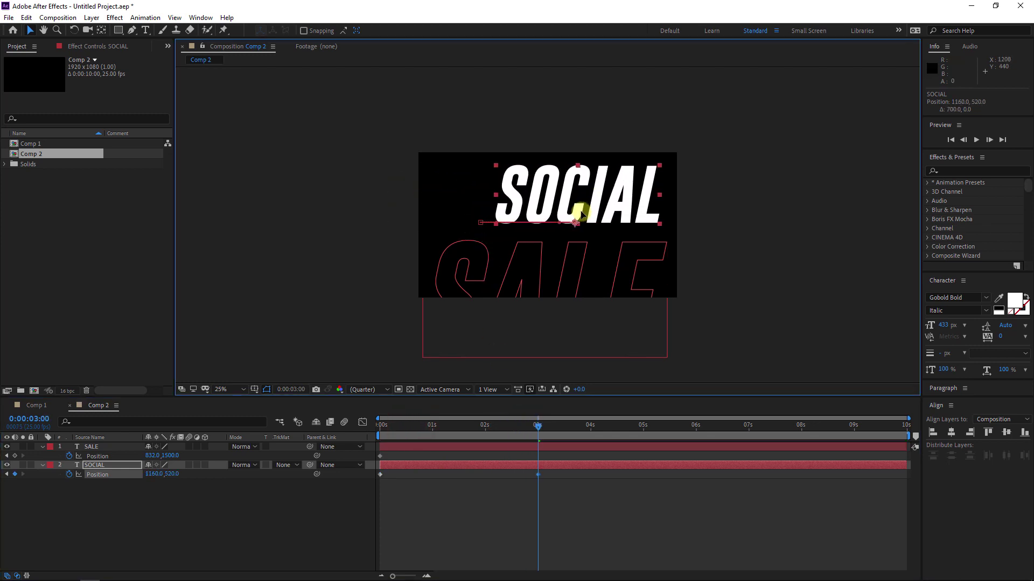
Step: Animate SALE sliding left, from position 1416, 1500 at 0:00:00:00 to 672, 1500 at 0:00:03:00, and preview the motion
left_click(500, 446)
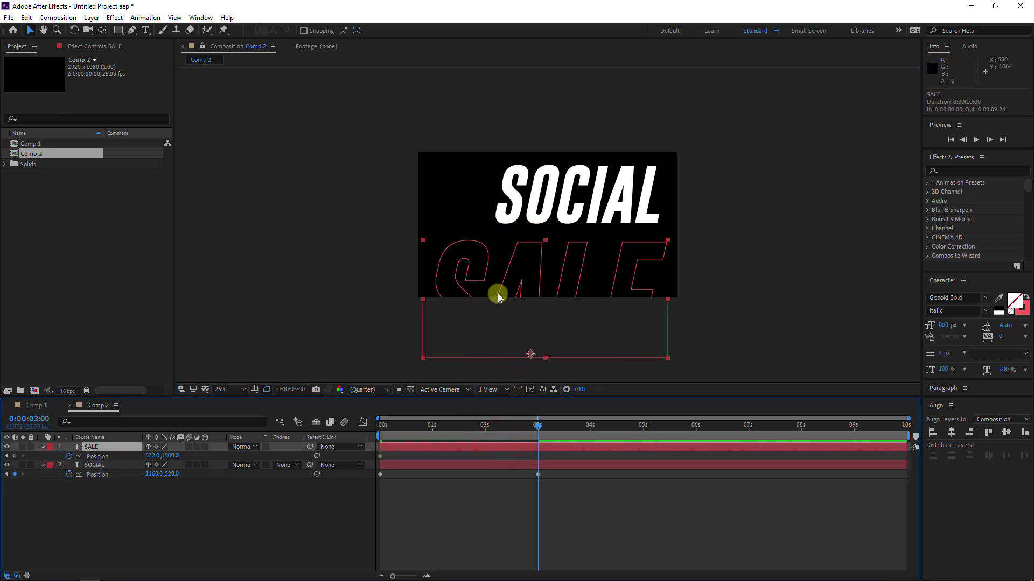
left_click_drag(464, 425, 370, 425)
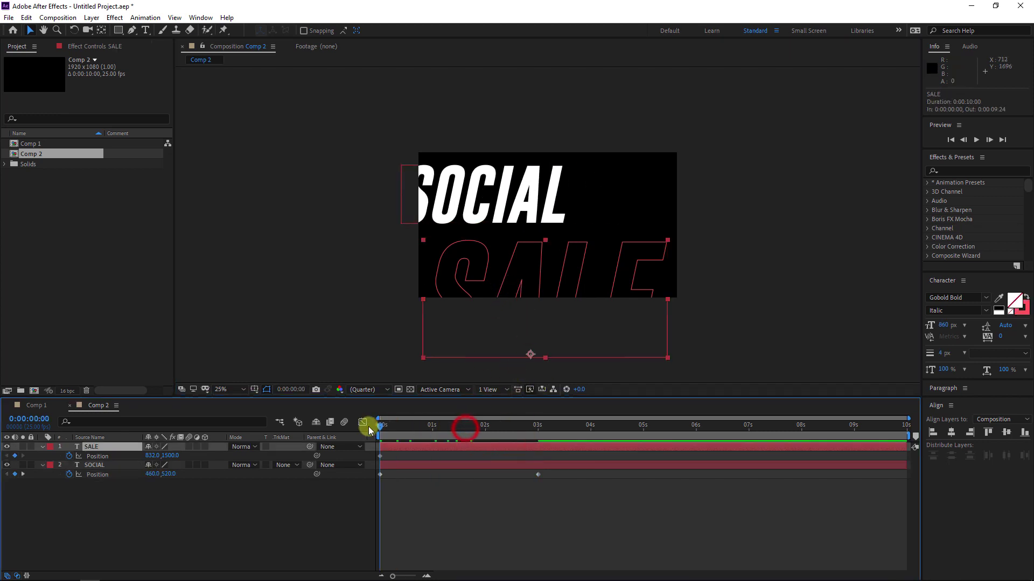
left_click_drag(486, 268, 558, 286)
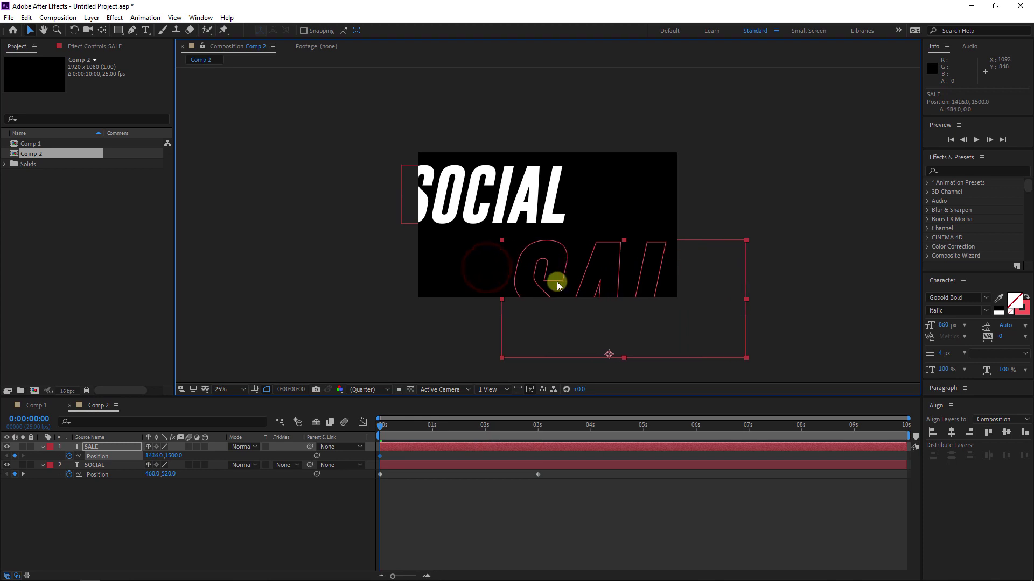
left_click_drag(445, 429, 537, 425)
left_click_drag(611, 287, 517, 291)
key("space")
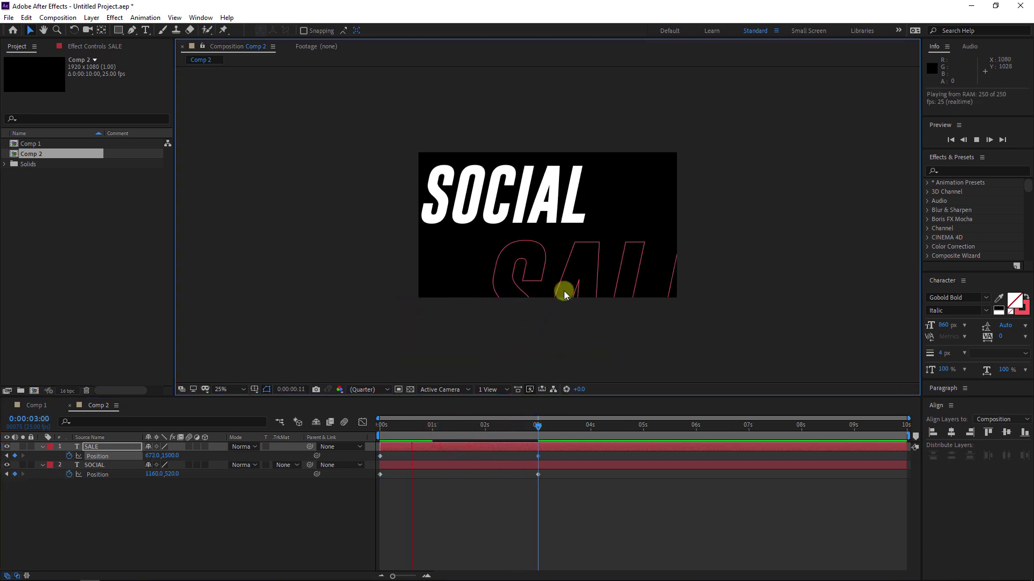
Step: End Comp 2's work area at 0:00:03:00 and trim the composition to it
key("n")
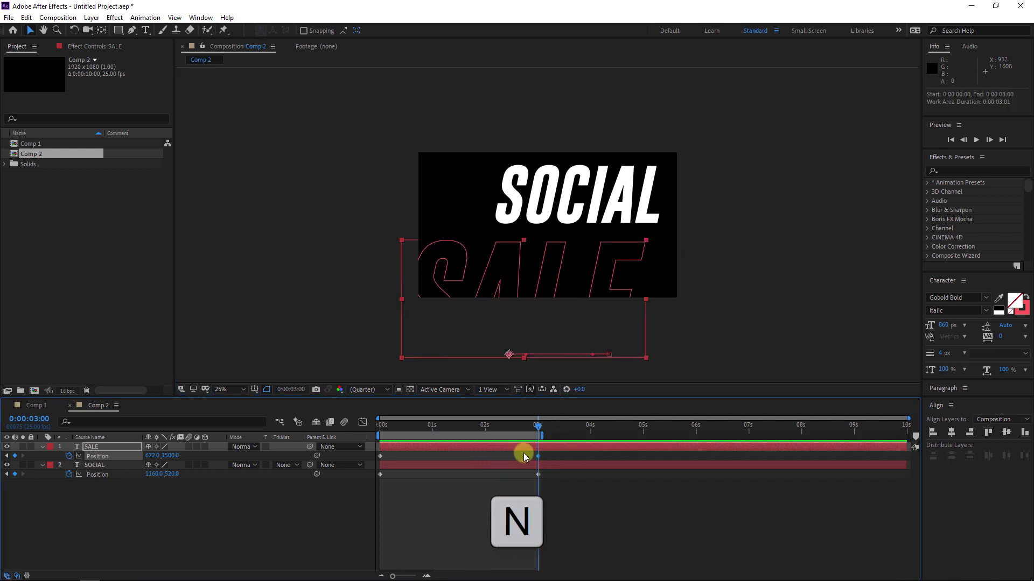
right_click(510, 434)
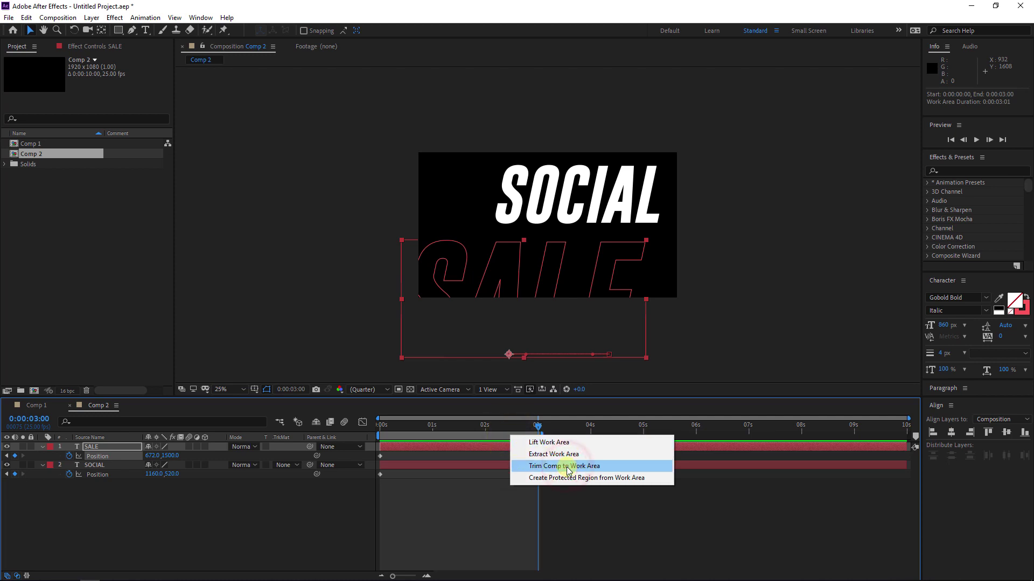
left_click(542, 465)
Step: Create another new composition at 1920 x 1080 px, 25 fps and 0:00:10:00 long
right_click(76, 223)
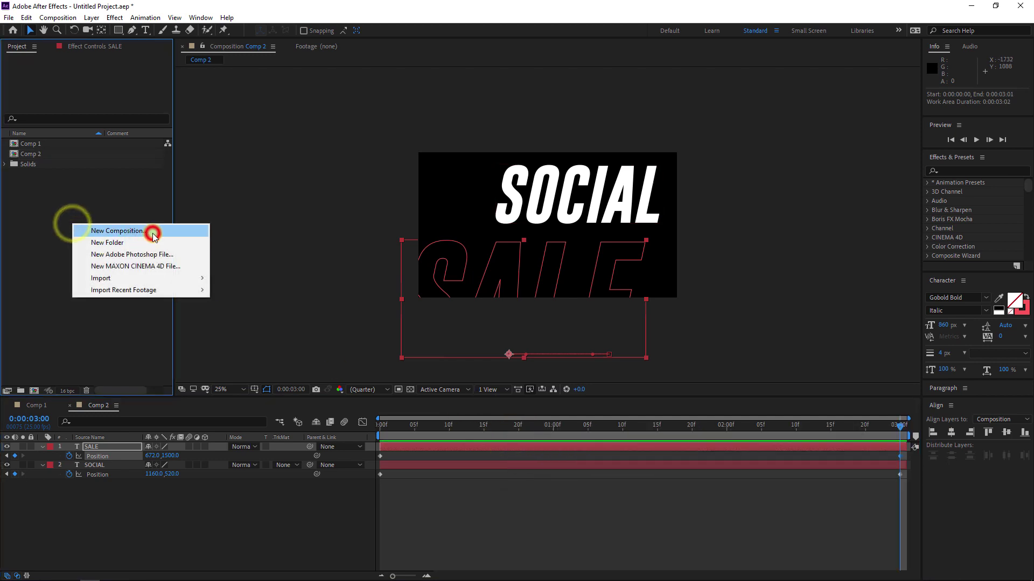
left_click(148, 231)
left_click(557, 402)
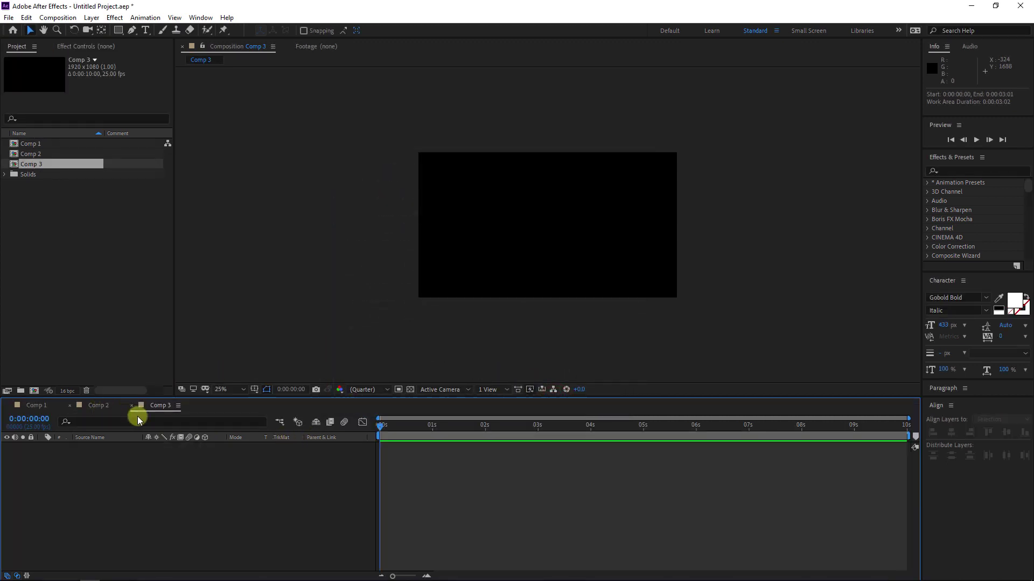
Step: Add the text USE in Gobold Bold Italic at 433 px and centre it in the composition
left_click(185, 480)
left_click(146, 30)
left_click(510, 230)
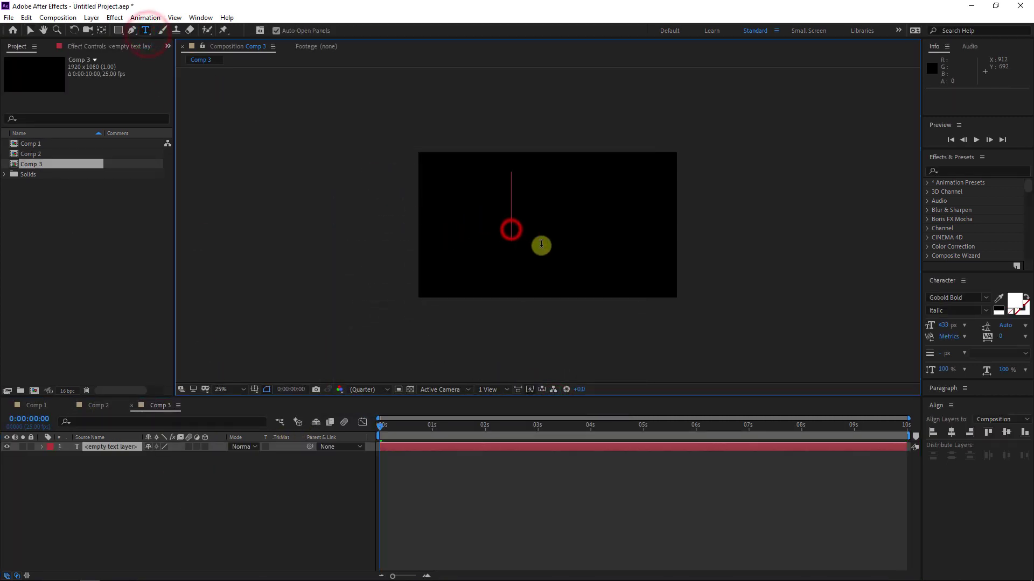
type("USE")
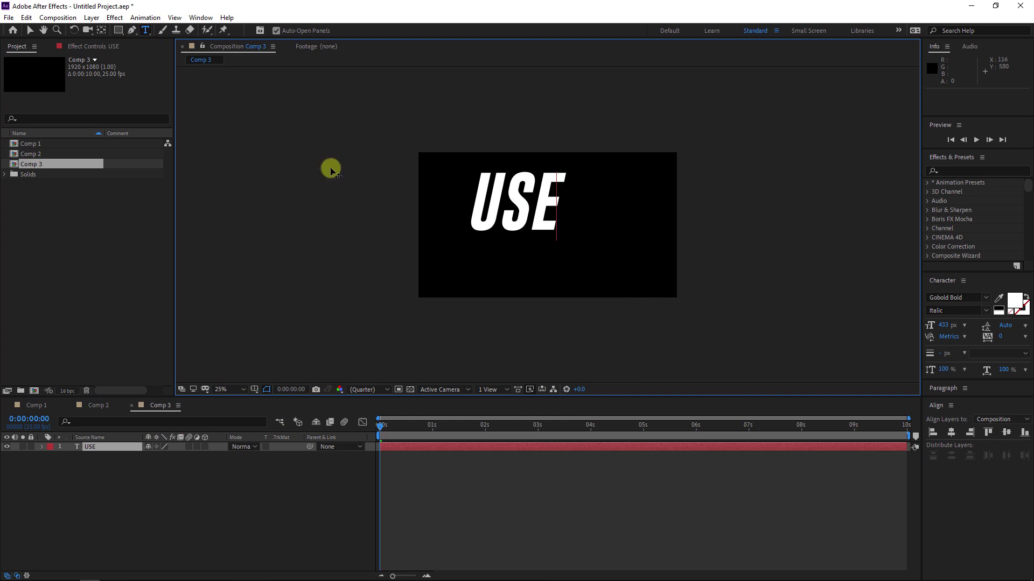
left_click(30, 30)
left_click(951, 433)
left_click(1005, 432)
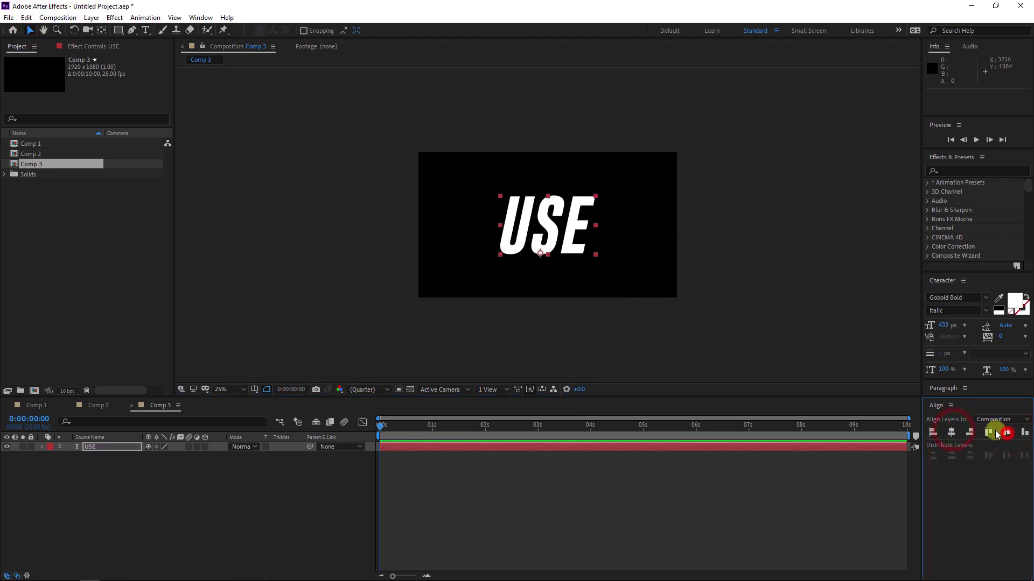
Step: Keyframe USE's scale from 2857% at 0:00:00:00 to 100% at 0:00:01:00
key("s")
left_click(69, 456)
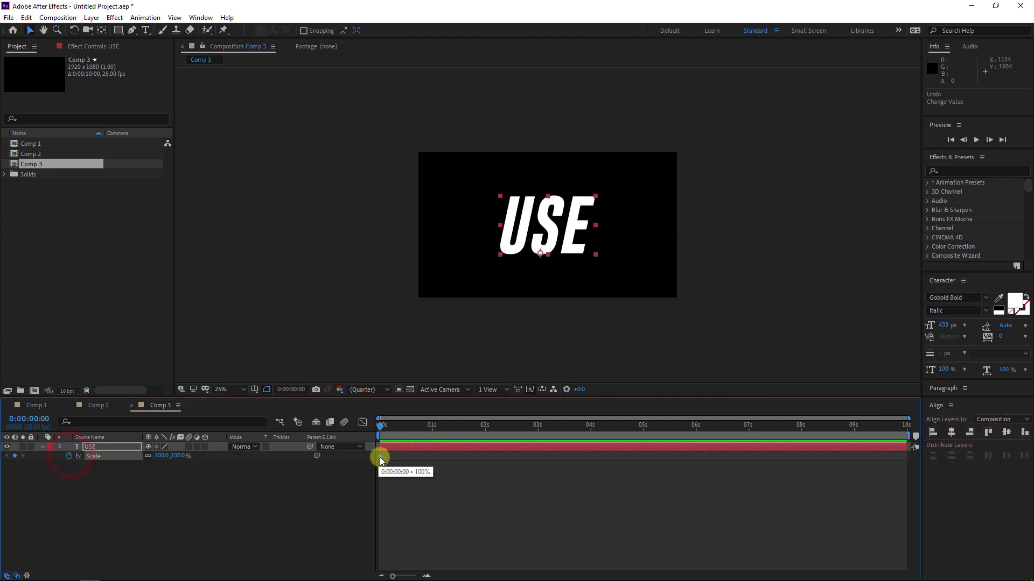
left_click(380, 457)
left_click_drag(427, 463, 431, 463)
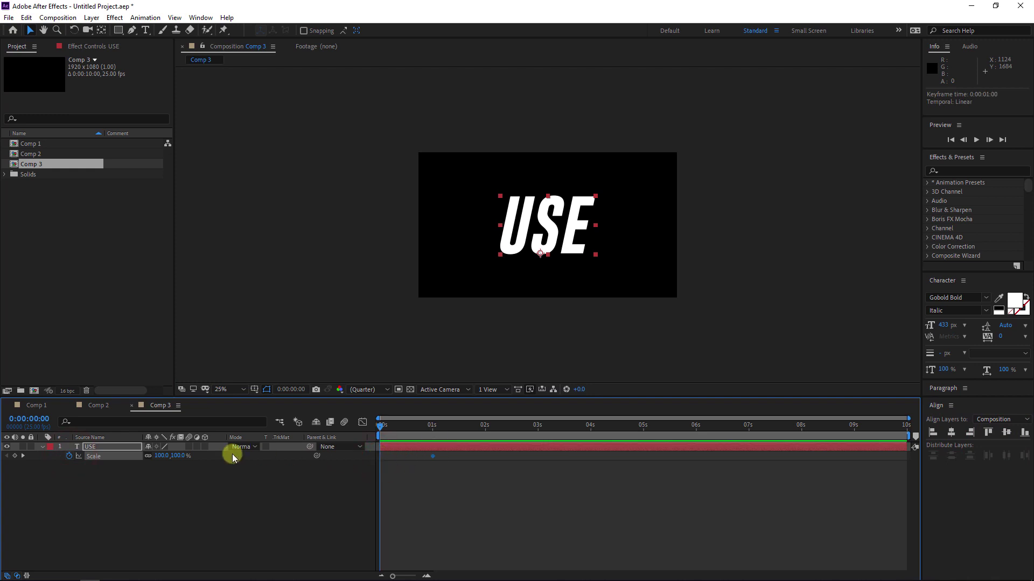
left_click_drag(179, 460, 295, 454)
Step: Add a position keyframe for USE at its centred location at 0:00:01:00
key("shift+p")
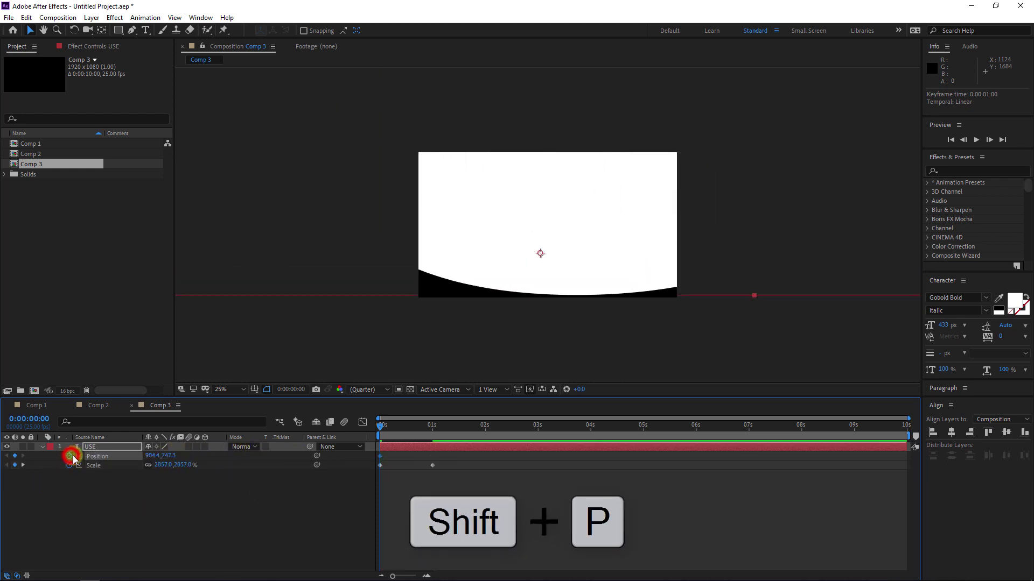
left_click_drag(390, 428, 433, 431)
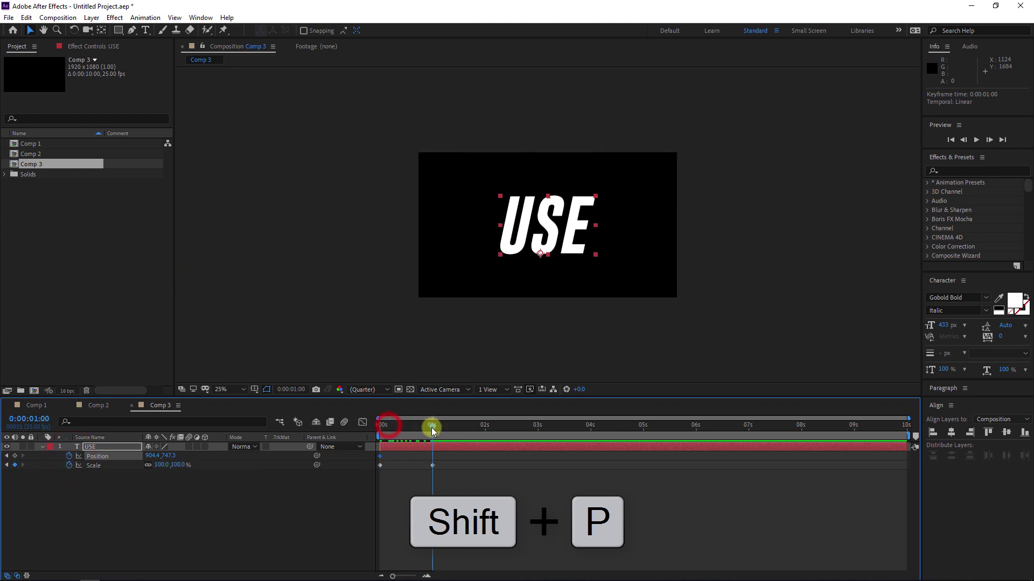
left_click_drag(380, 456, 431, 464)
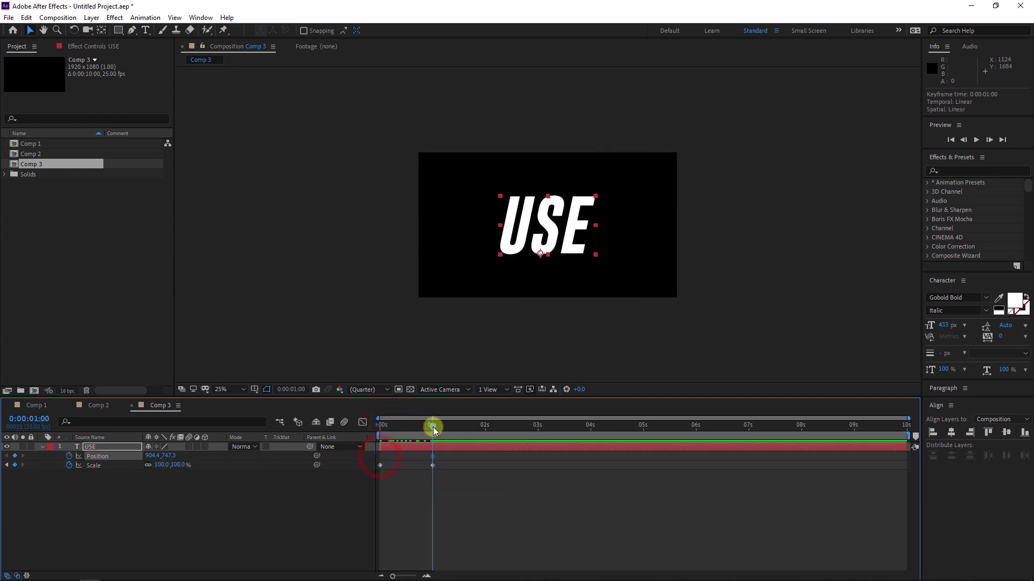
Step: At 0:00:00:00, set USE's position to -592.6, 5019.3 and its scale to 5250%, and preview the zoom
left_click_drag(434, 430, 370, 425)
left_click_drag(171, 456, 865, 289)
left_click_drag(153, 458, 125, 399)
left_click_drag(153, 462, 307, 452)
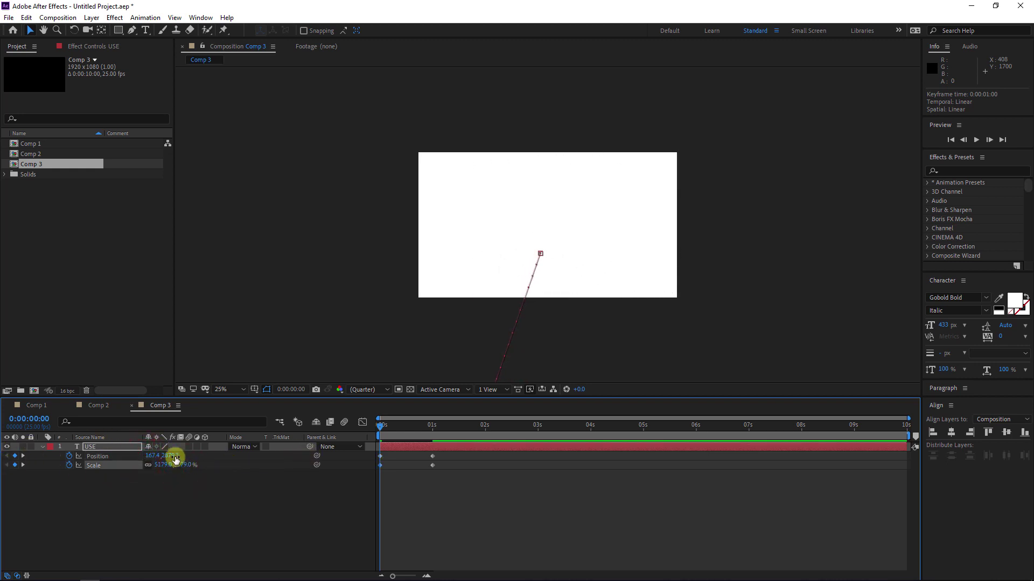
left_click_drag(168, 456, 300, 438)
left_click_drag(152, 456, 118, 463)
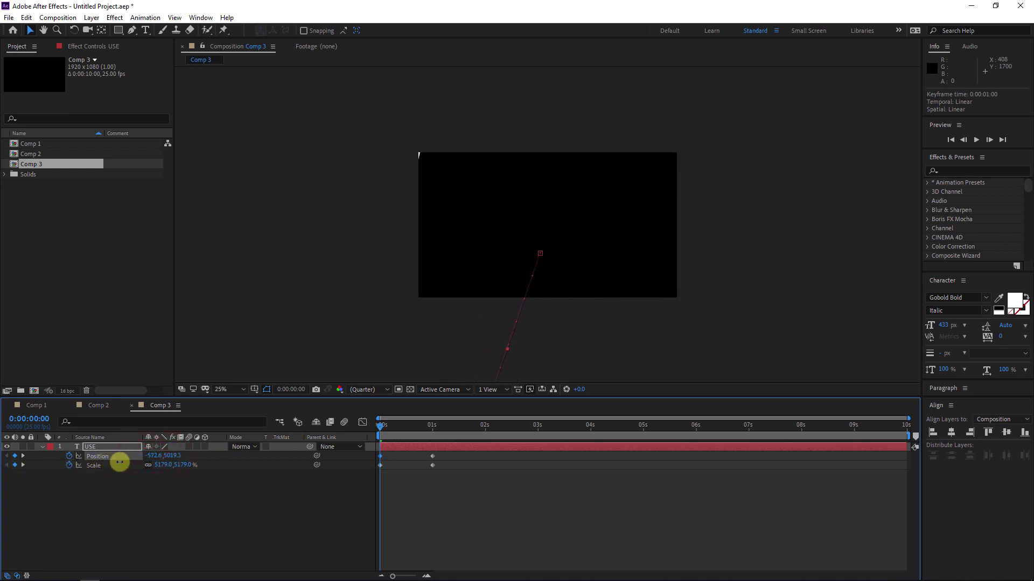
left_click_drag(180, 468, 185, 468)
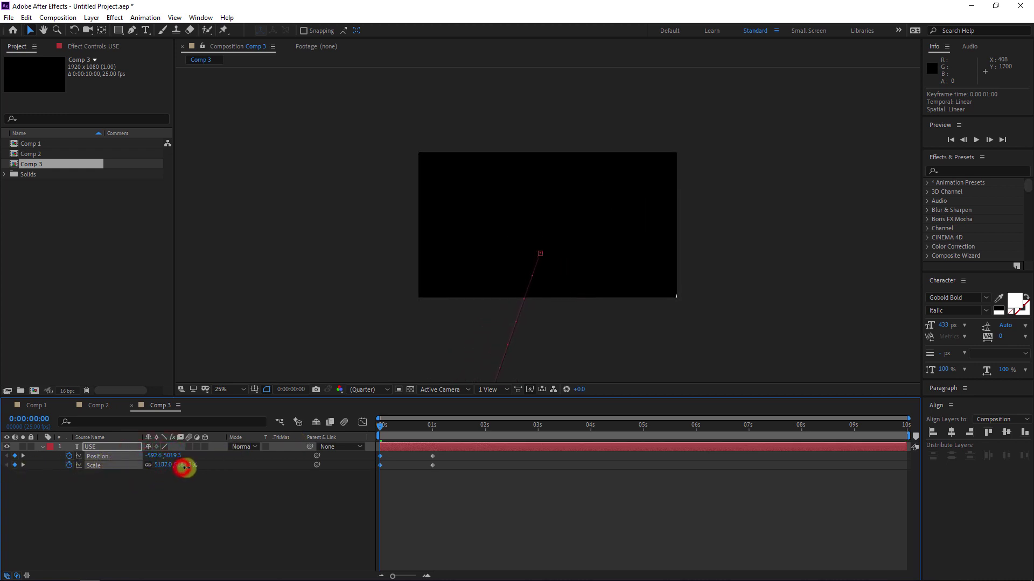
key("space")
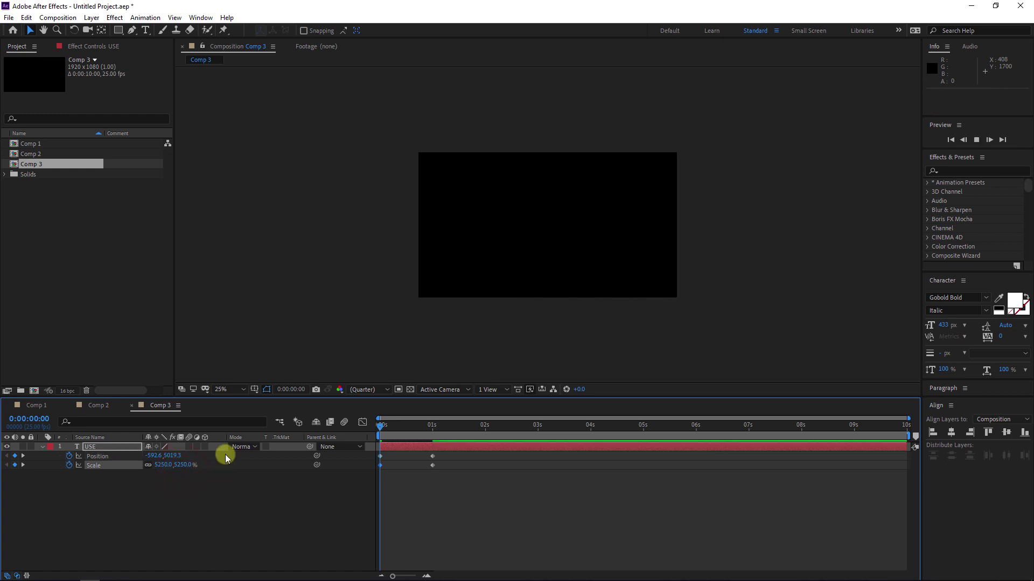
key("space")
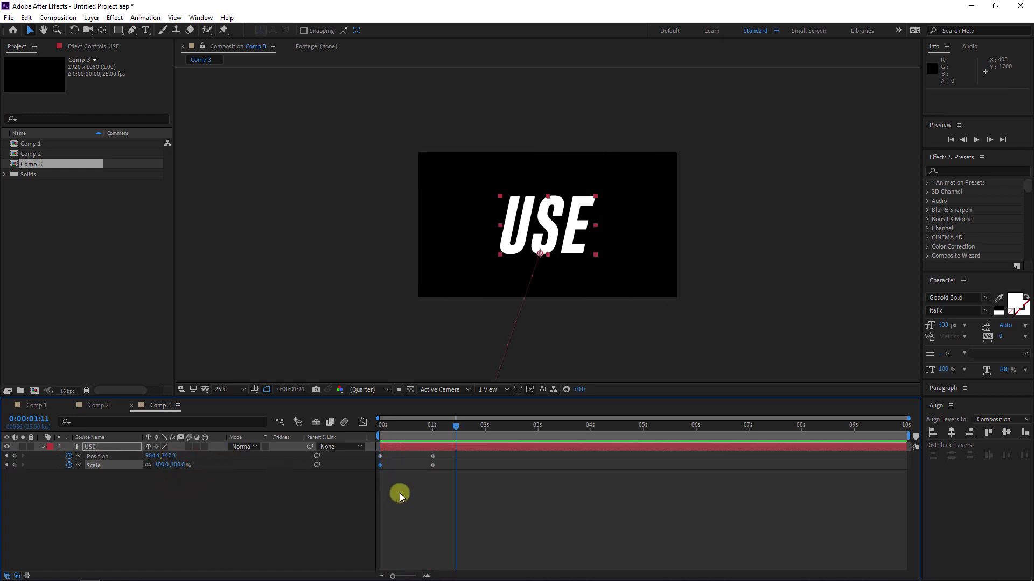
Step: Apply Easy Ease to all of USE's position and scale keyframes
left_click(451, 480)
left_click(325, 447)
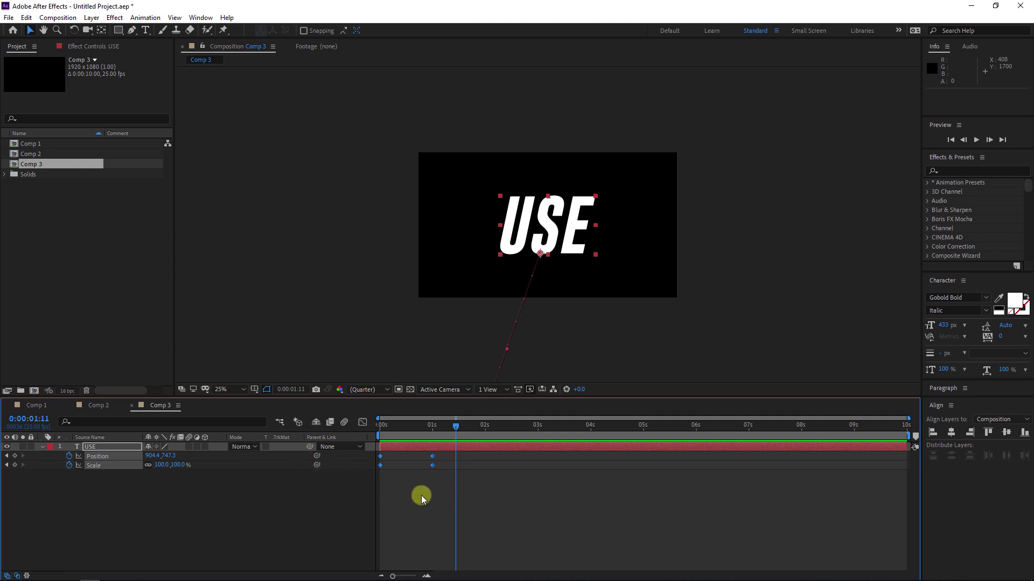
left_click_drag(481, 493, 402, 467)
key("F9")
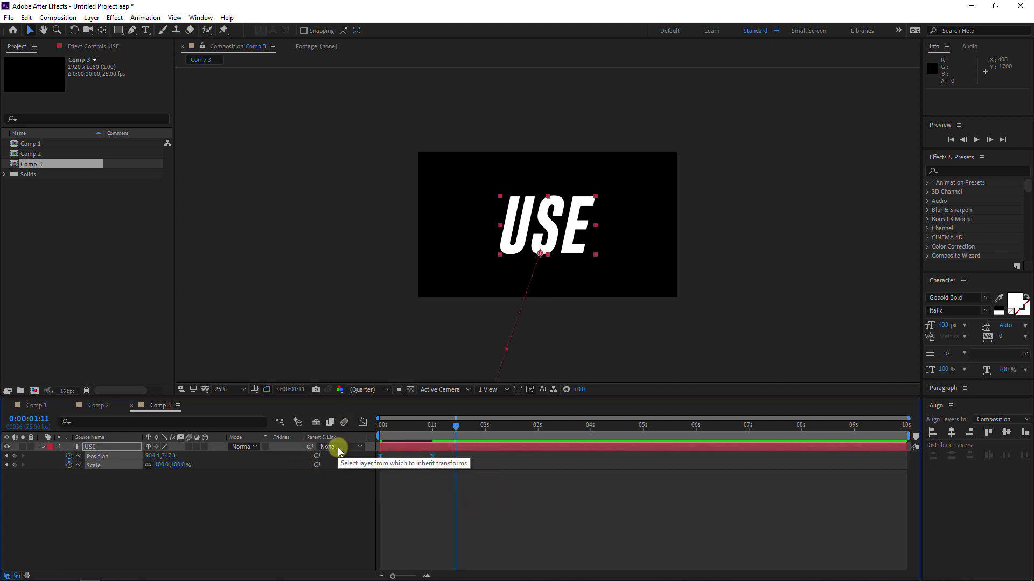
Step: Enable motion blur for the USE layer and the composition, and preview the animation
left_click(189, 447)
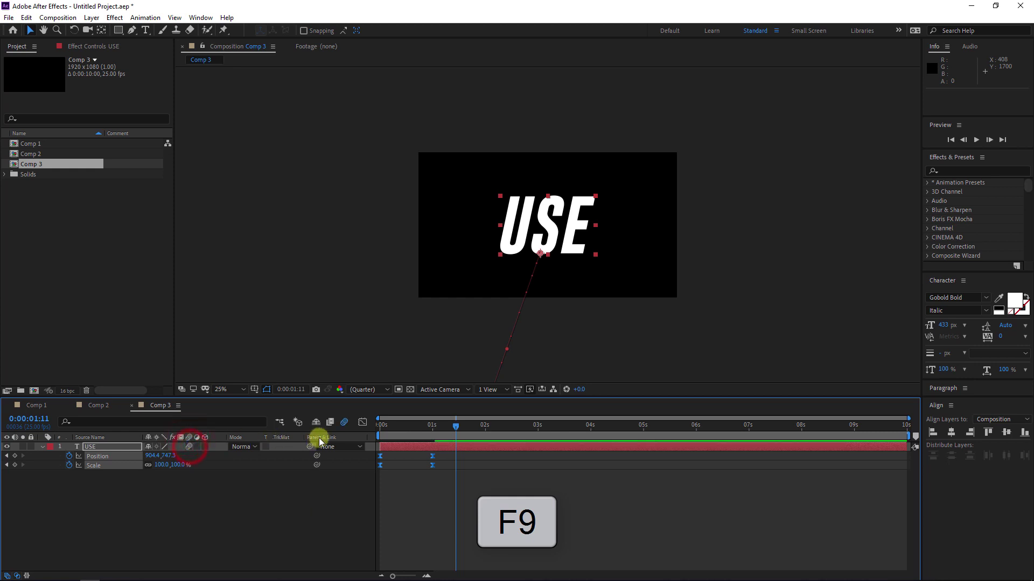
left_click(345, 422)
key("space")
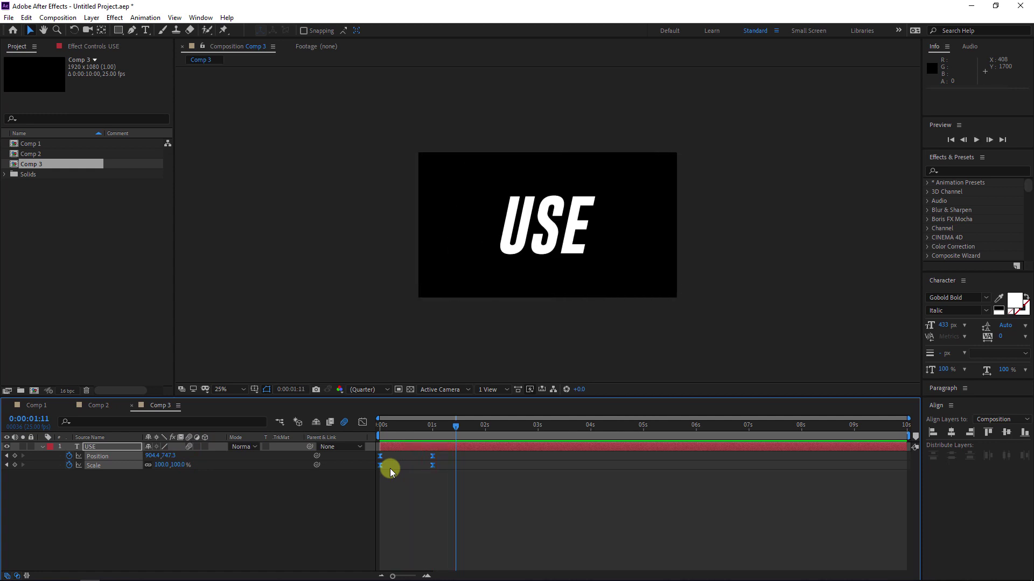
key("space")
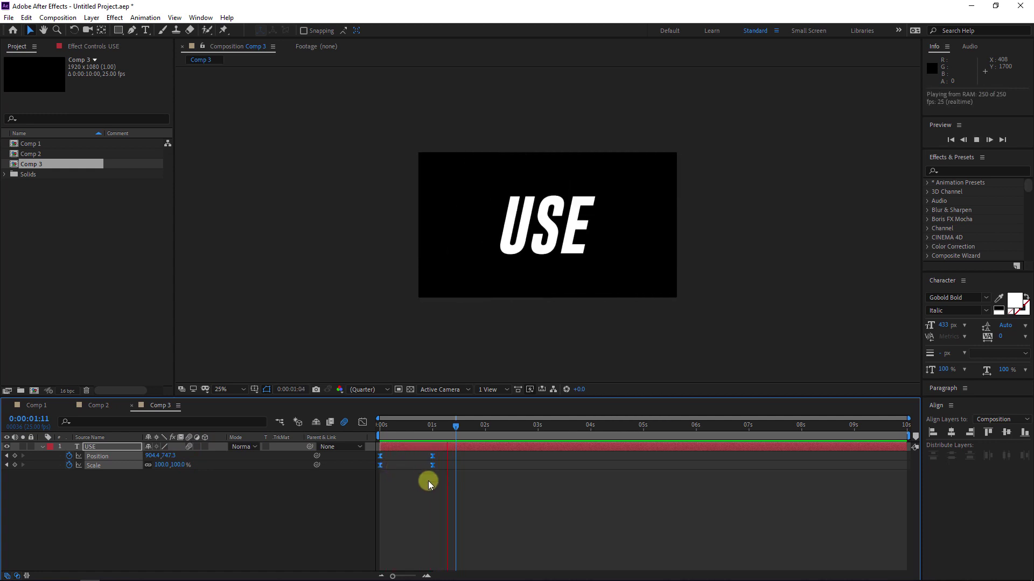
Step: Move USE's ending position and scale keyframes to 0:00:00:15 and trim the layer to end there
left_click(444, 456)
left_click_drag(430, 462, 410, 462)
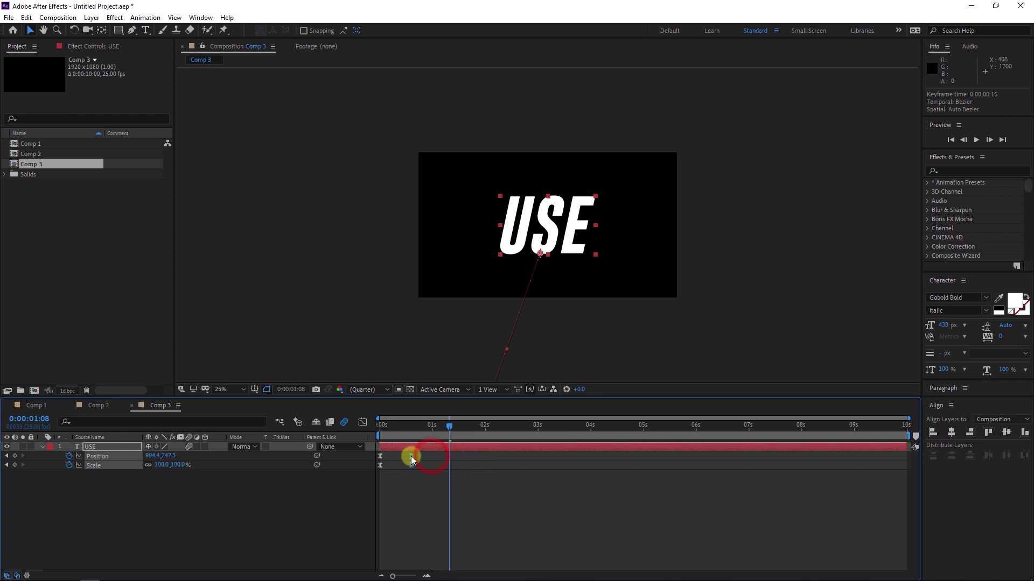
key("space")
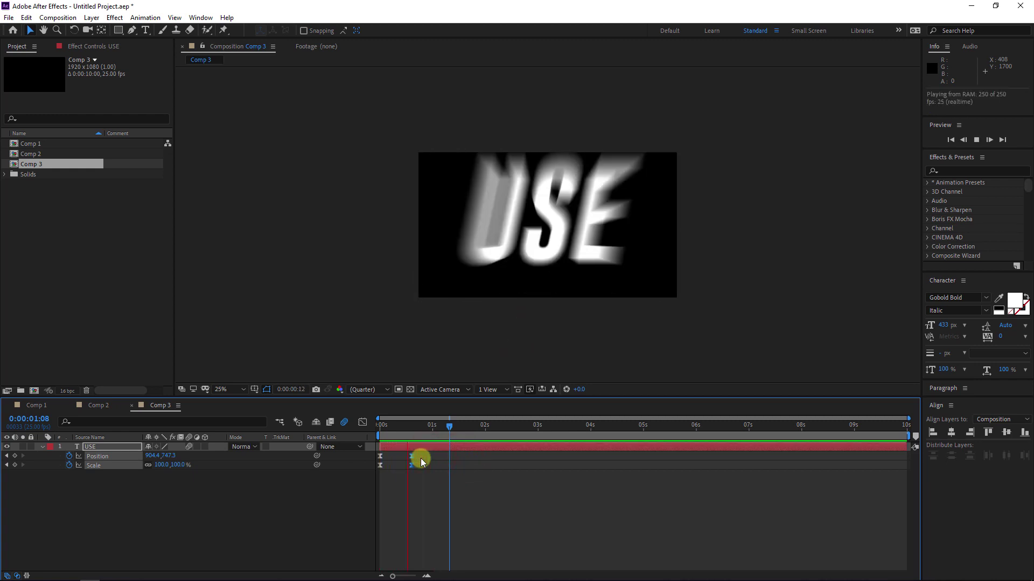
left_click(428, 448)
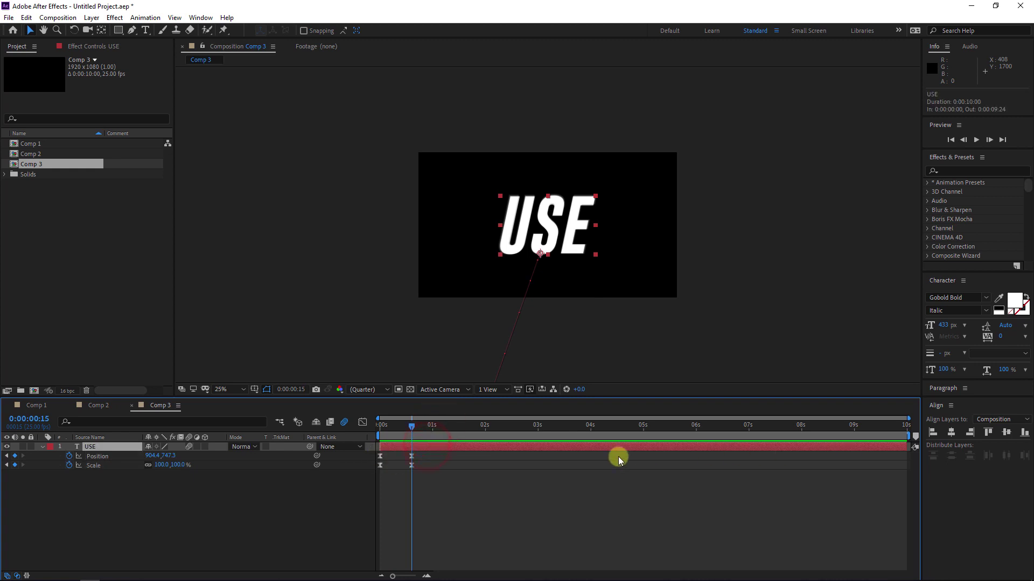
left_click_drag(907, 446, 413, 438)
Step: Duplicate the USE layer to follow directly after the original and change the copy's text to THE
key("ctrl+d")
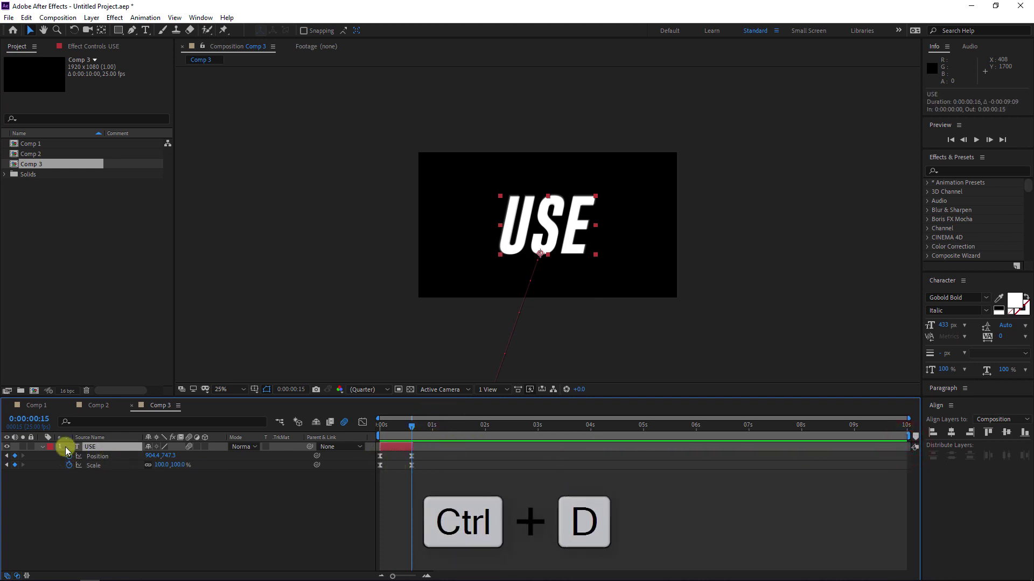
left_click(44, 448)
left_click(69, 477)
left_click(115, 450)
key("ctrl+d")
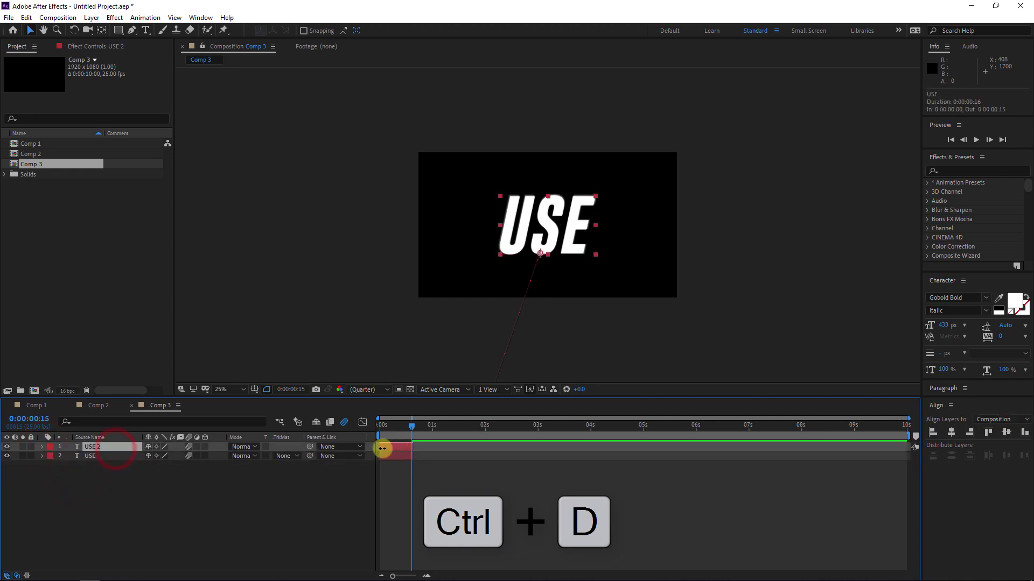
left_click_drag(408, 450, 442, 429)
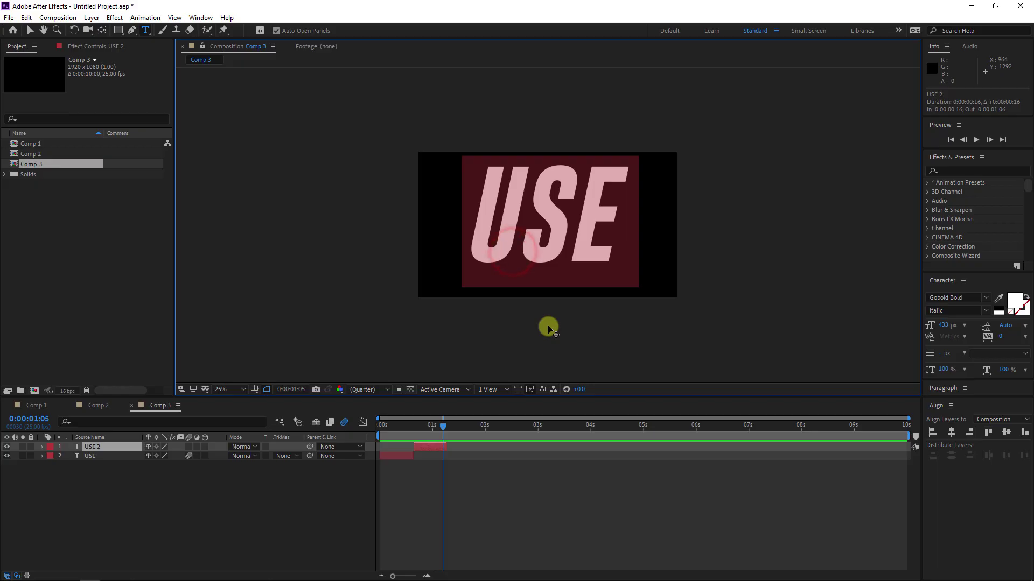
type("THE")
left_click(32, 30)
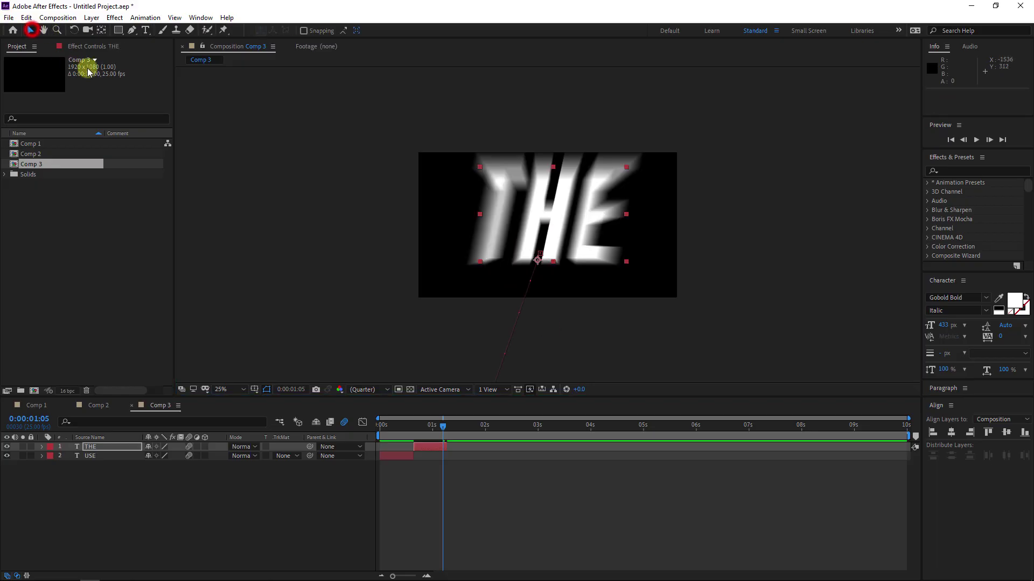
Step: Duplicate the THE layer to start at 0:00:01:07 and change the copy's text to CODE
left_click(443, 427)
key("ctrl+d")
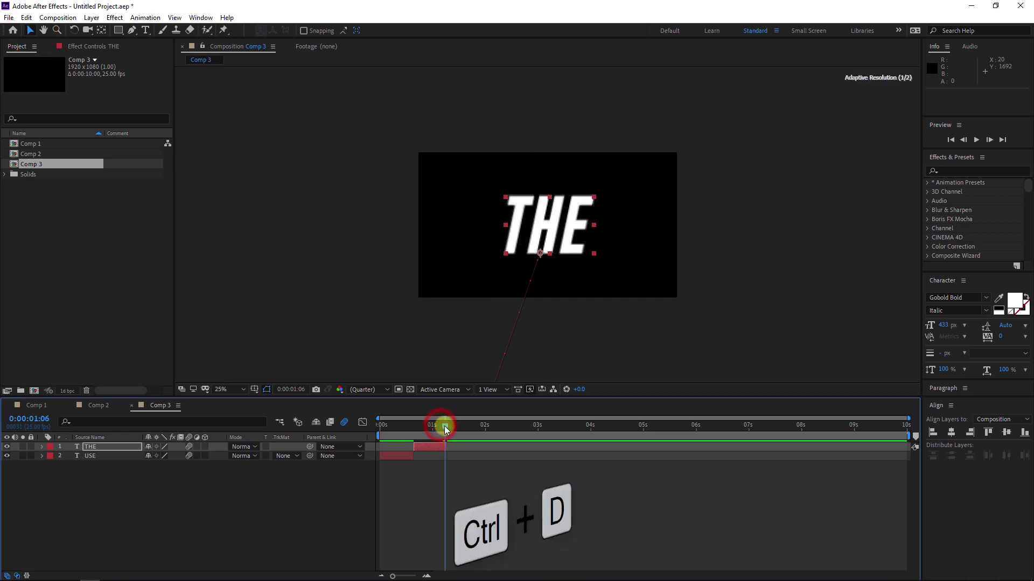
left_click(419, 447)
left_click_drag(437, 445, 463, 443)
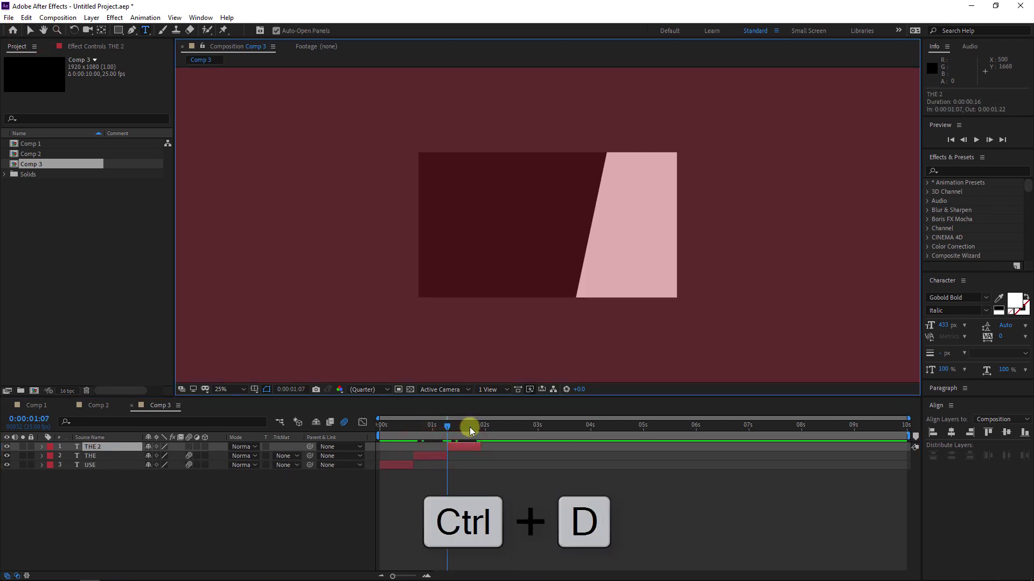
key("Return")
type("CODE")
key("Return")
Step: Switch to the RugbyX tweet in the browser and replay the reference video's THE and CODE section to check the word timing
left_click_drag(469, 427, 429, 421)
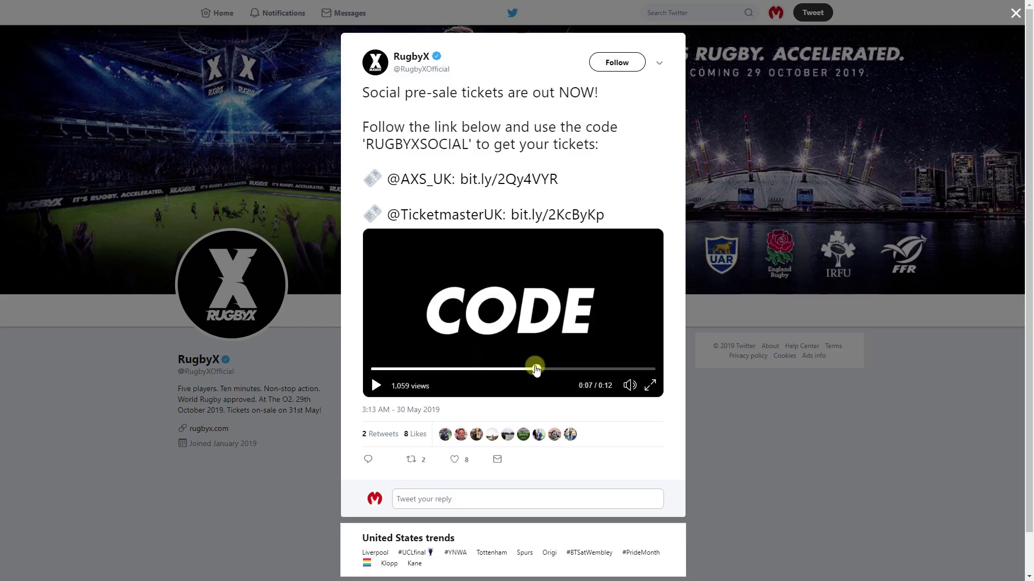
left_click_drag(535, 369, 484, 381)
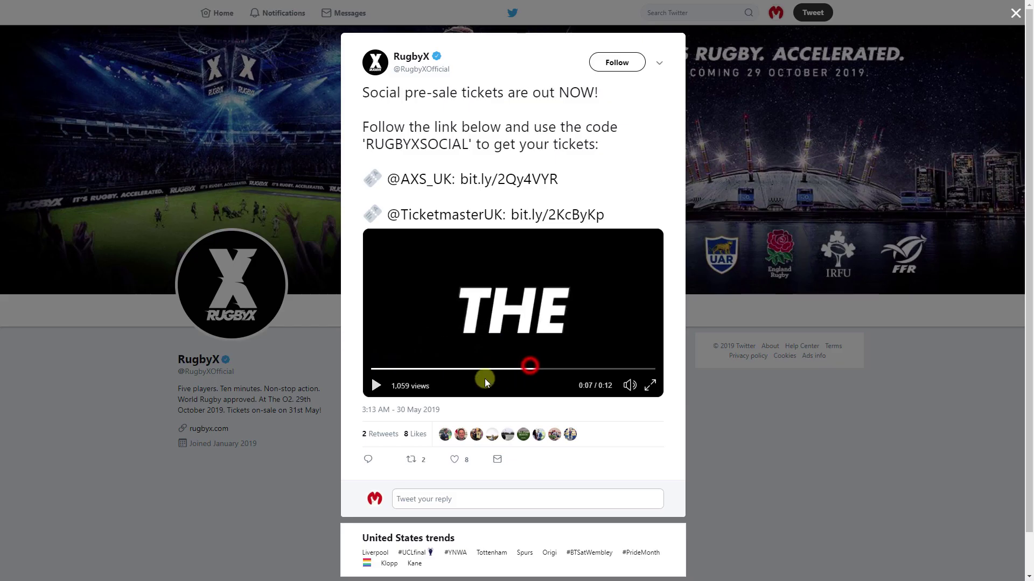
left_click(385, 386)
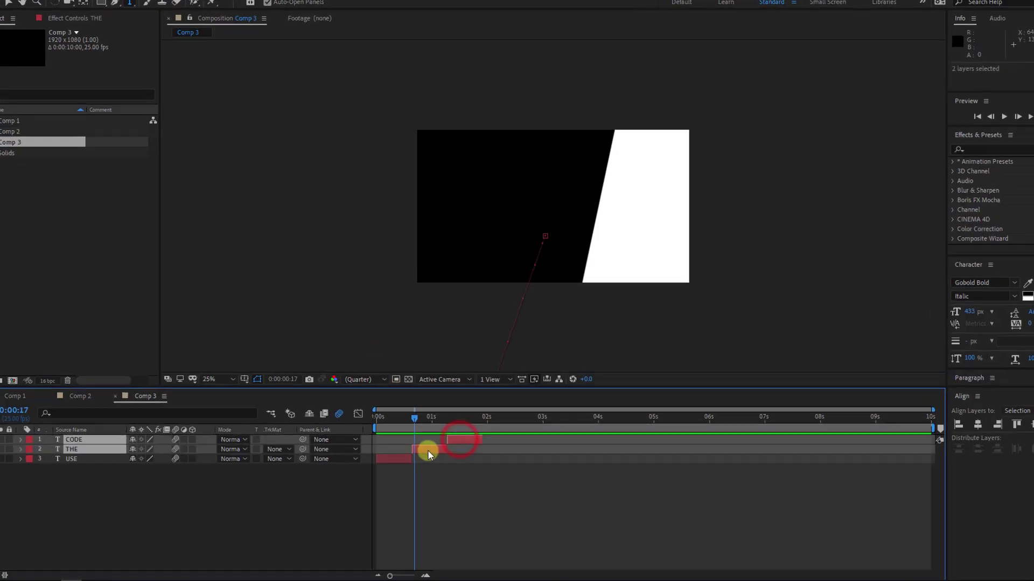
Step: In Comp 3, delay the THE and CODE layers and extend the word layers so each holds until the next starts
left_click(428, 450)
left_click_drag(460, 440, 473, 440)
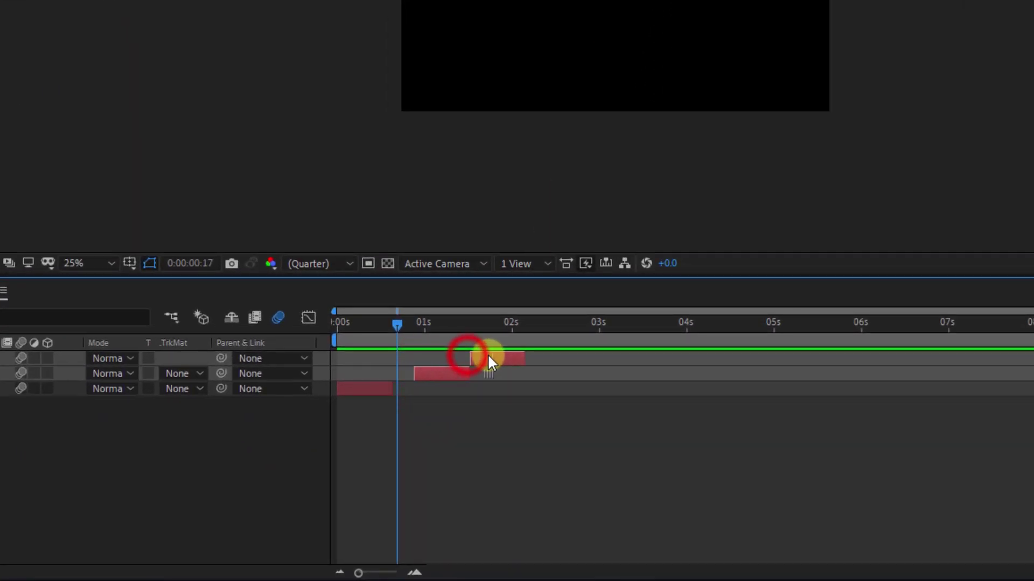
left_click(397, 389)
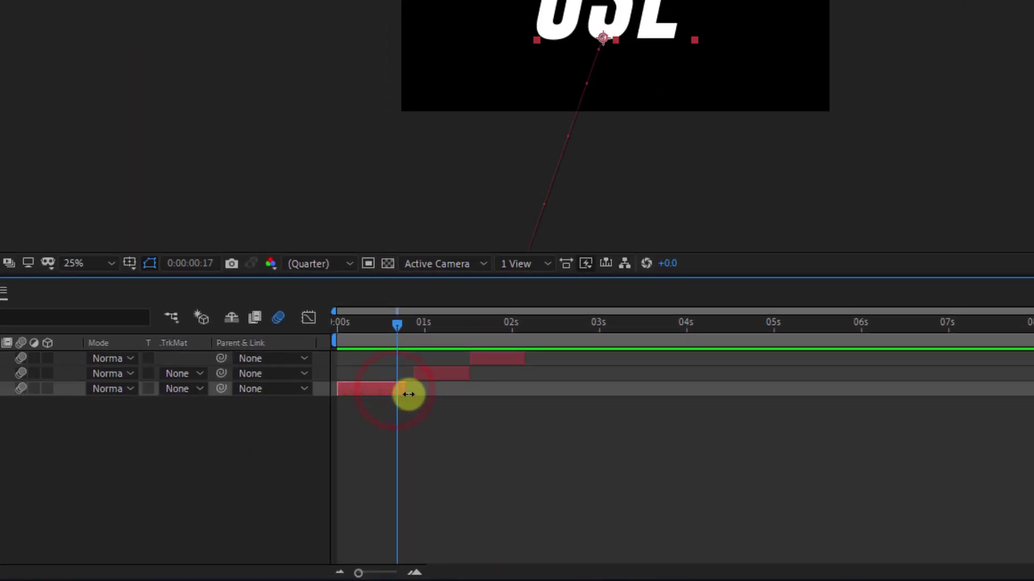
left_click_drag(432, 371, 556, 356)
Step: End Comp 3's work area at 0:00:02:22 and trim the composition to it
left_click(589, 322)
key("n")
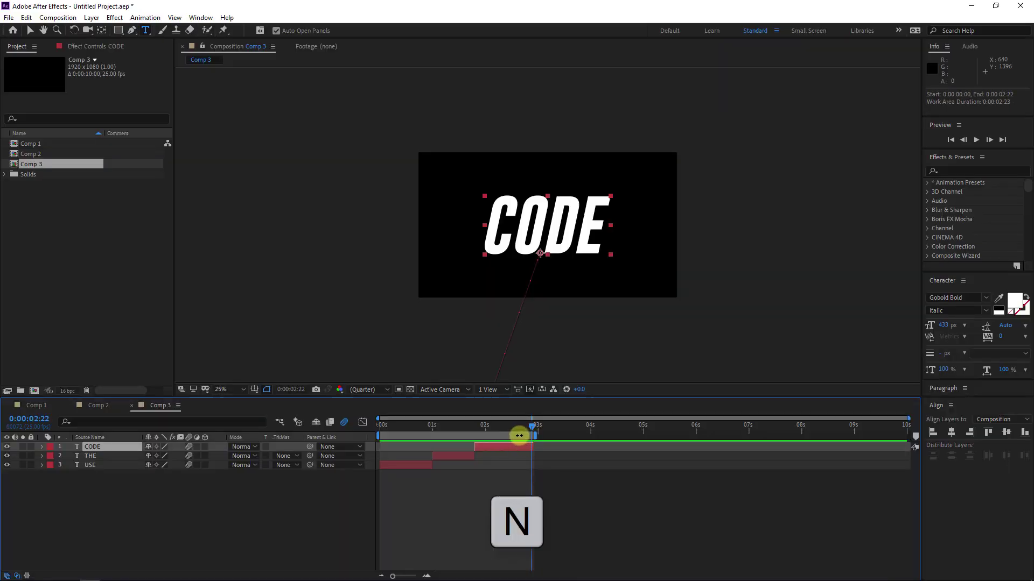
right_click(569, 339)
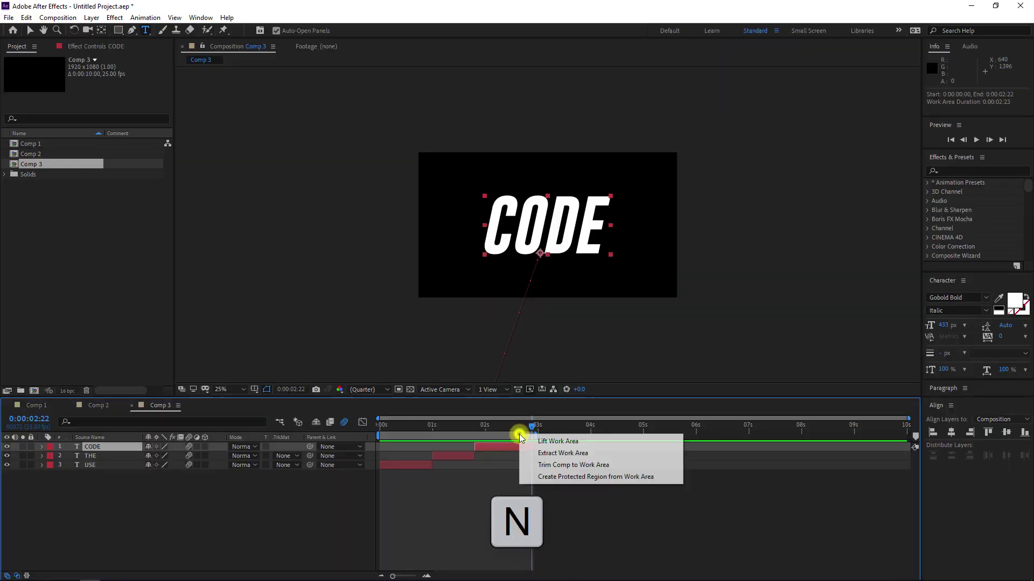
left_click(581, 464)
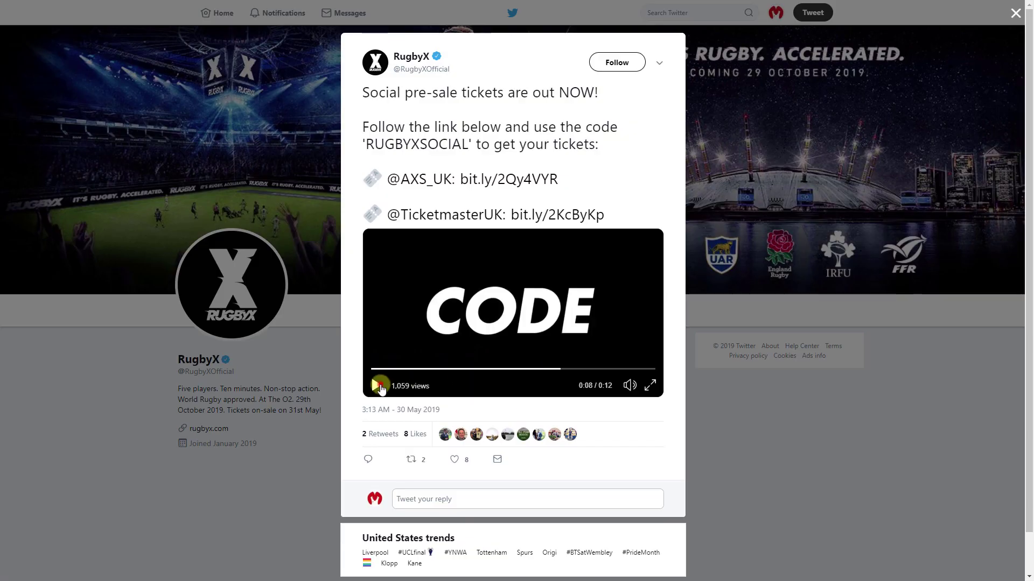
Step: Return from the reference tweet to After Effects, duplicate Comp 3 and open the copy, Comp 4
left_click(377, 386)
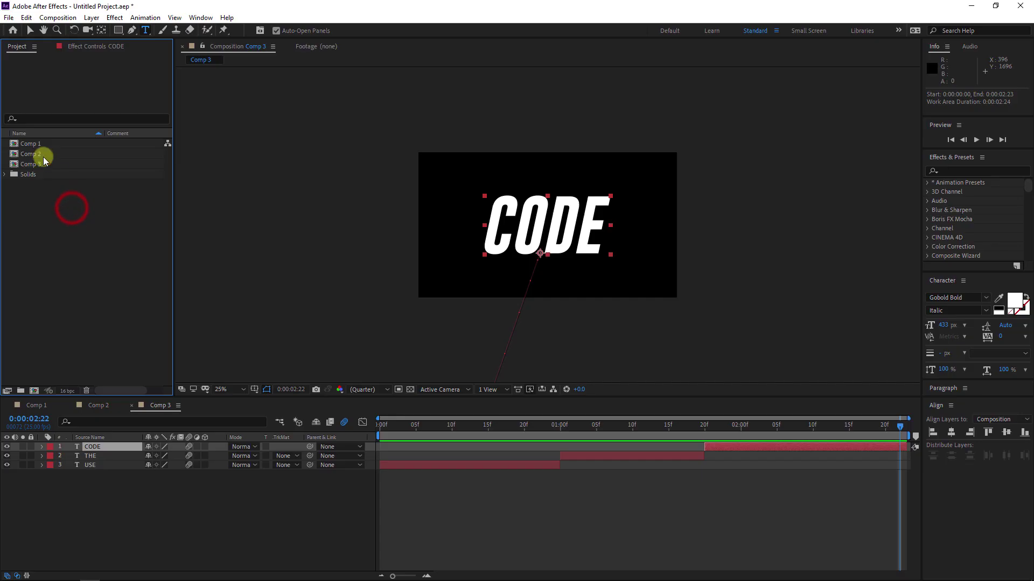
left_click(50, 164)
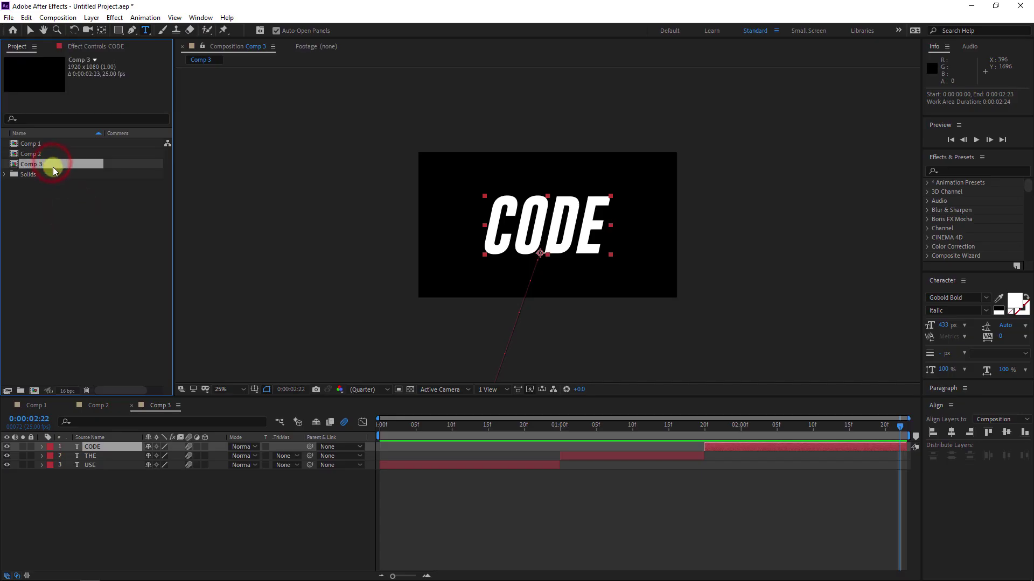
key("ctrl+d")
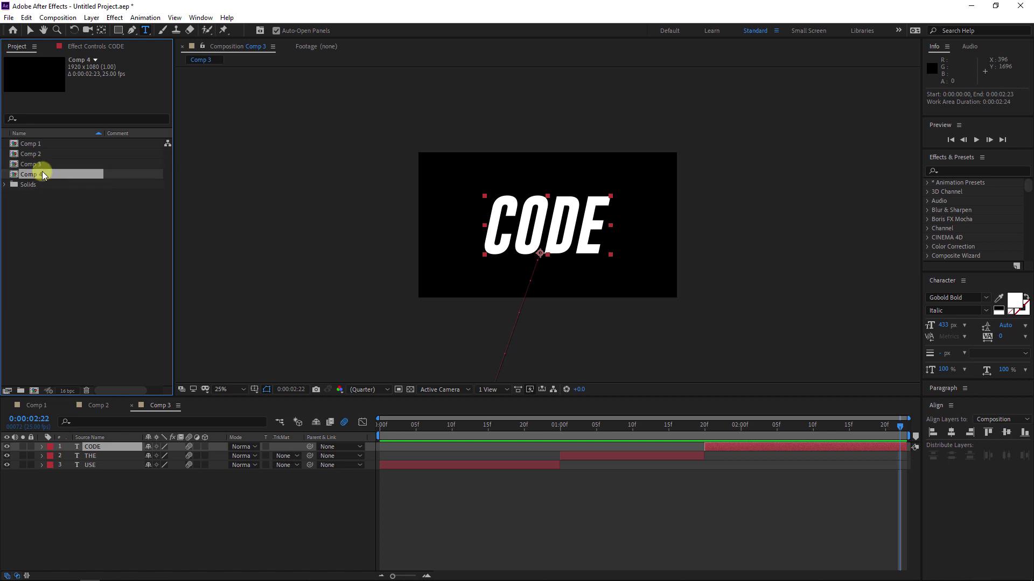
double_click(53, 173)
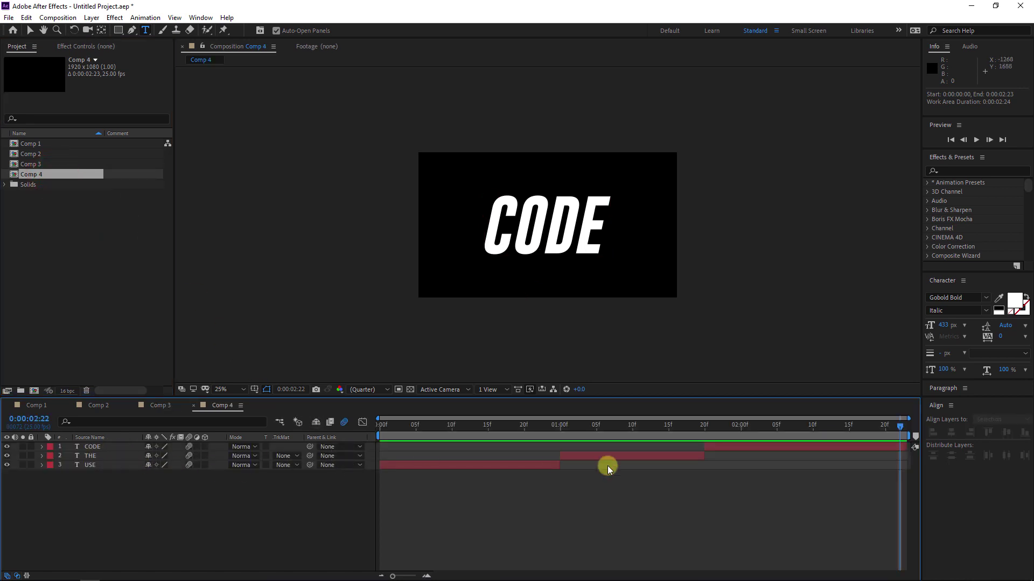
Step: In Comp 4, delete the CODE and THE layers and extend the USE layer to 0:00:02:16
left_click(732, 450)
key("Delete")
left_click(629, 451)
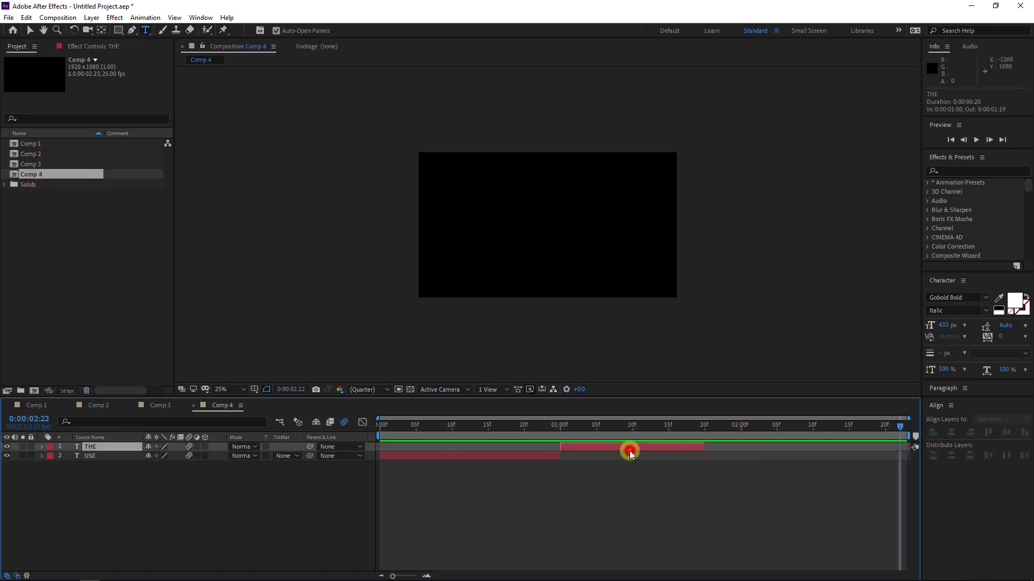
key("Delete")
left_click_drag(526, 427, 509, 428)
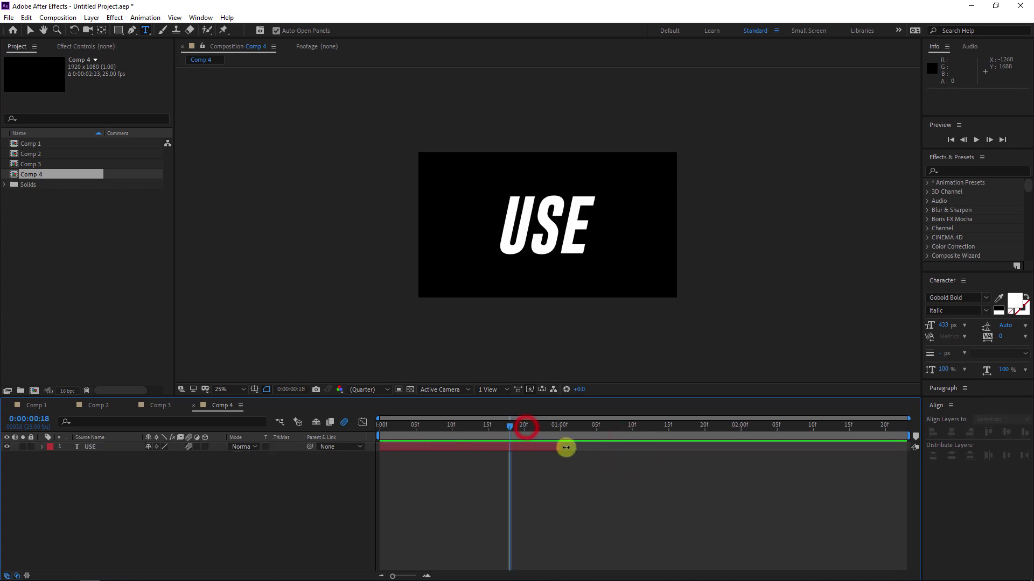
left_click_drag(560, 449, 861, 449)
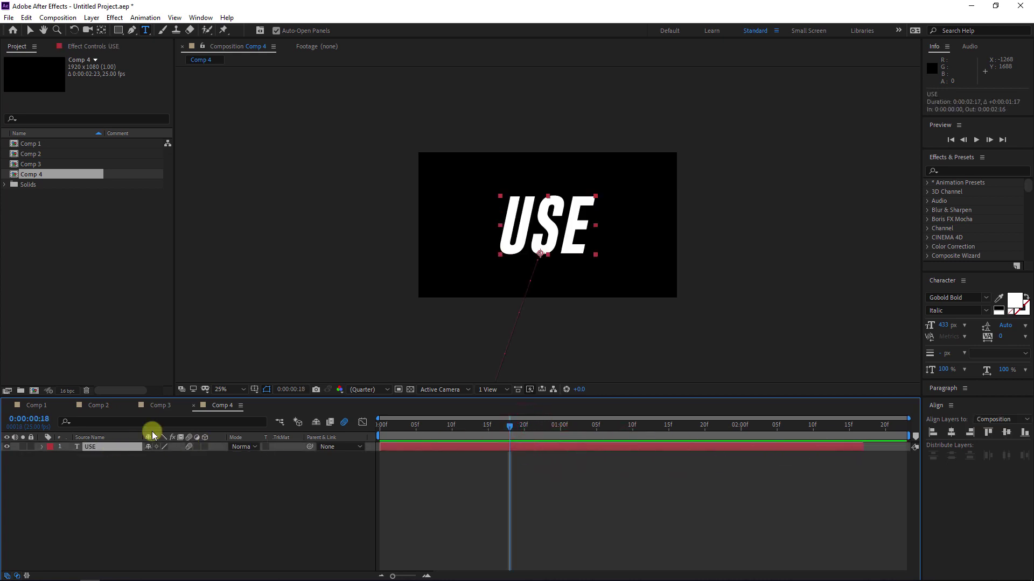
Step: Replace the USE text with MOTIONHUB and reduce its font size to 198 px
left_click(574, 228)
double_click(574, 228)
type("M")
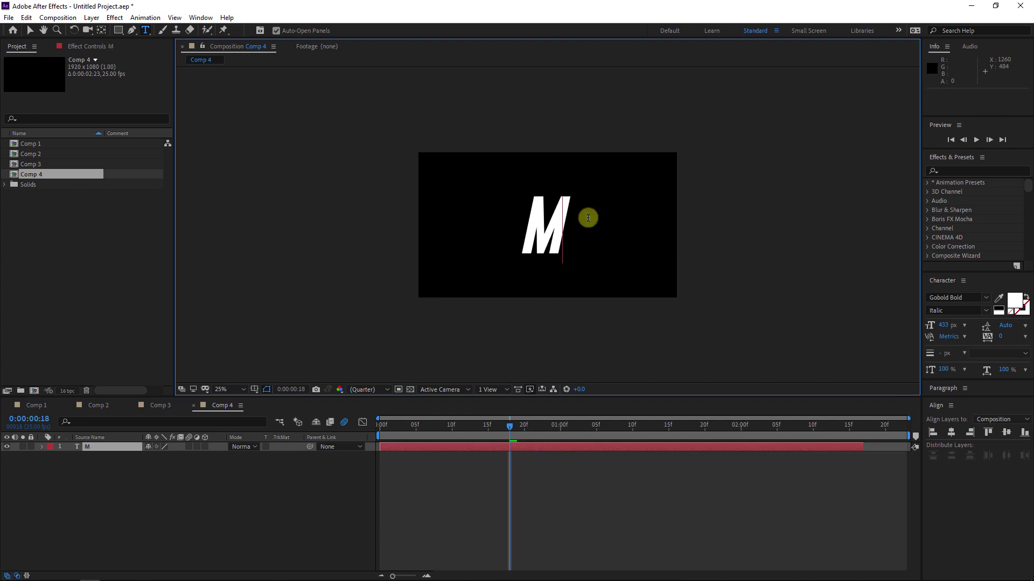
type("OTIONHUB")
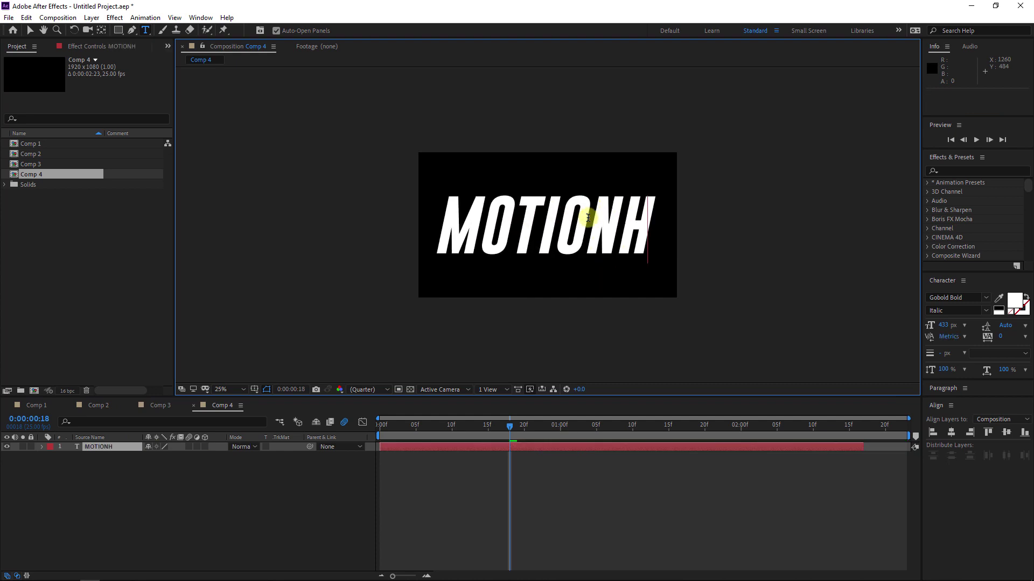
left_click(25, 32)
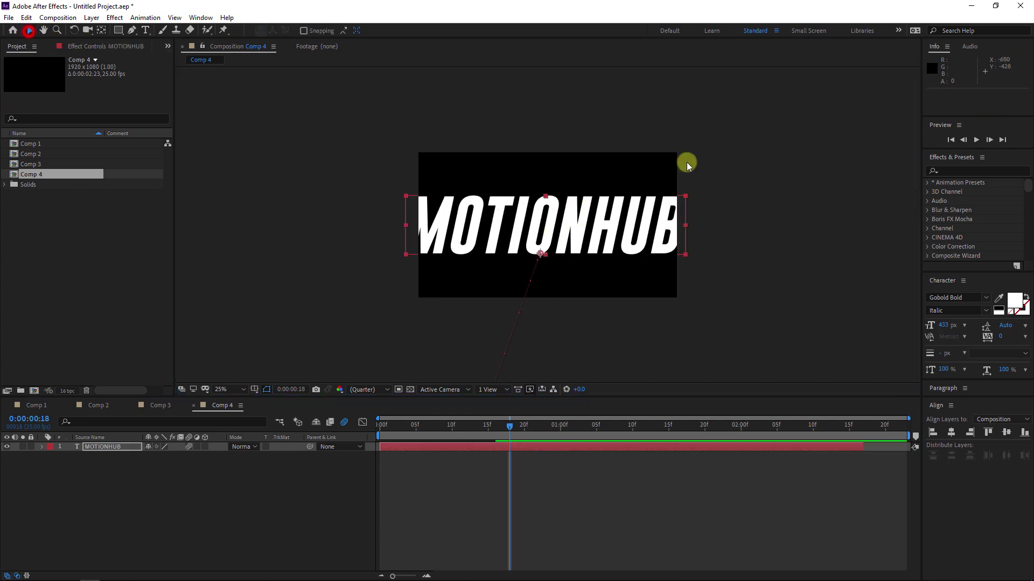
left_click_drag(949, 325, 832, 343)
Step: At the 0:00:00:15 keyframes, centre the MOTIONHUB layer in the composition horizontally and vertically, and preview it
key("u")
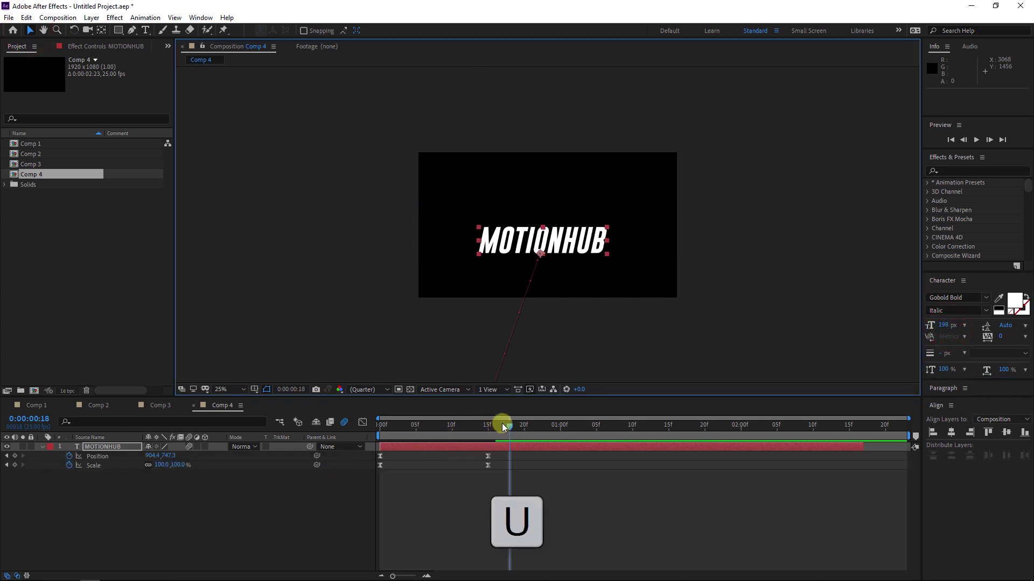
left_click_drag(505, 425, 489, 425)
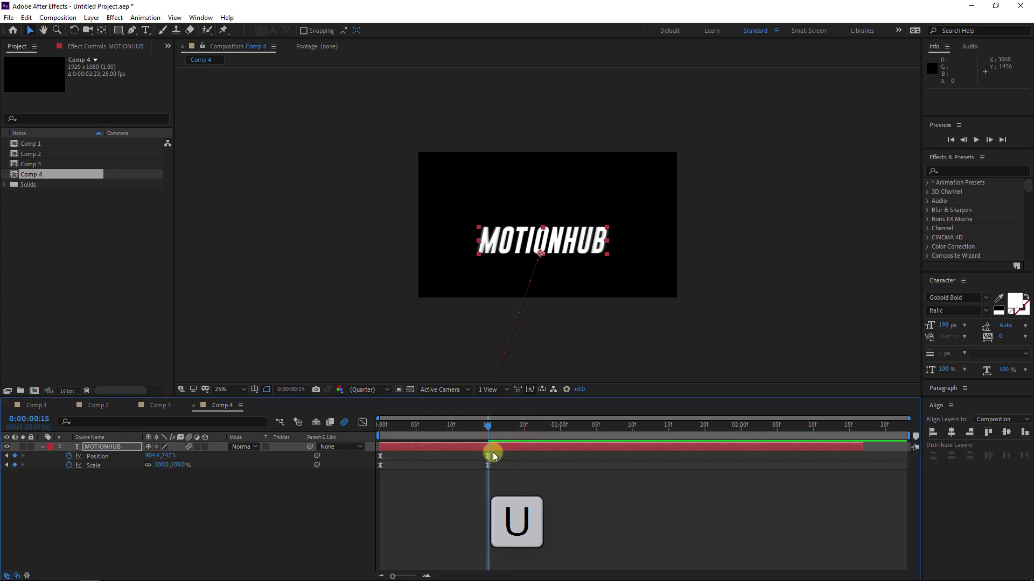
left_click_drag(170, 457, 134, 433)
left_click(951, 433)
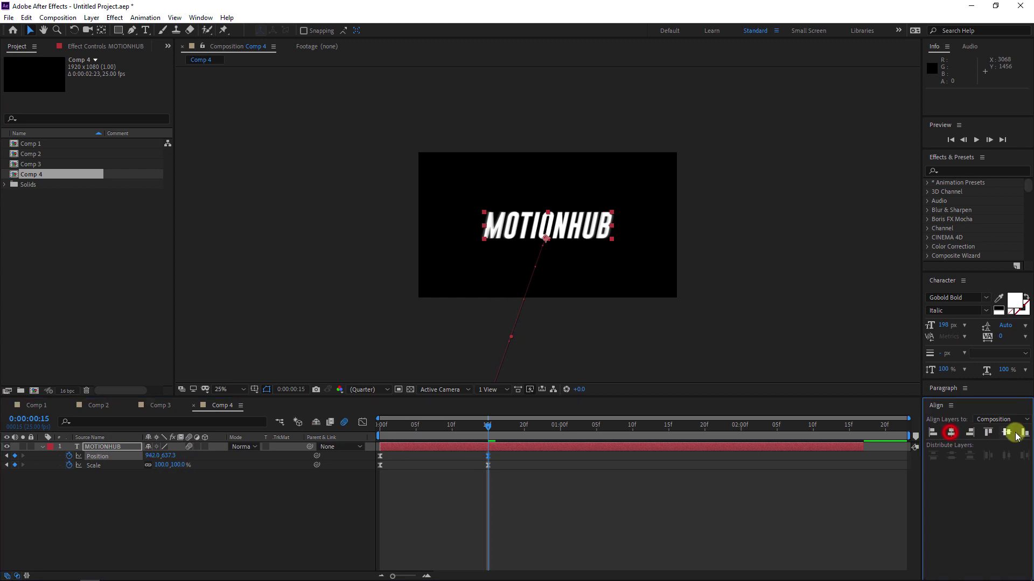
left_click(651, 491)
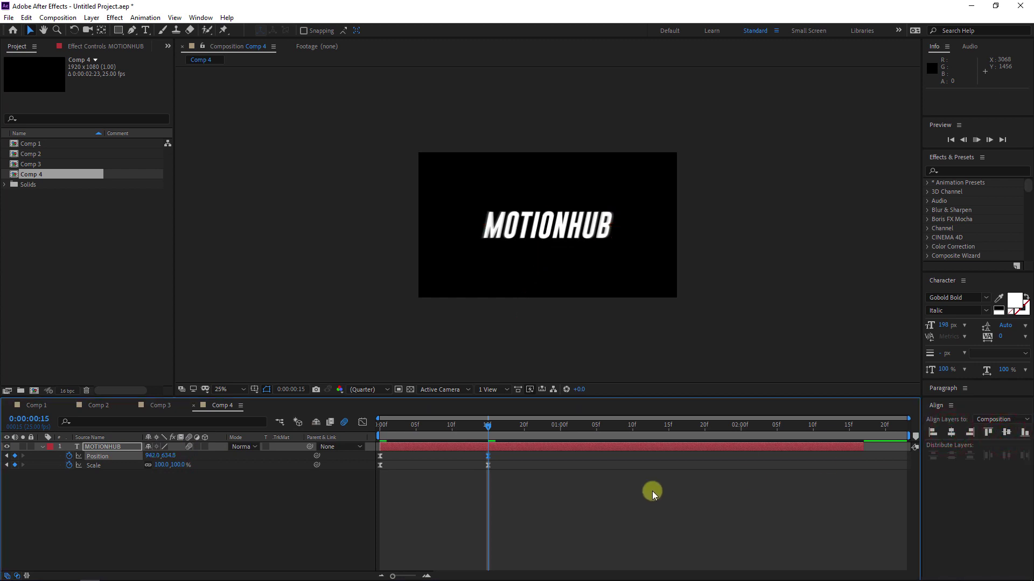
key("space")
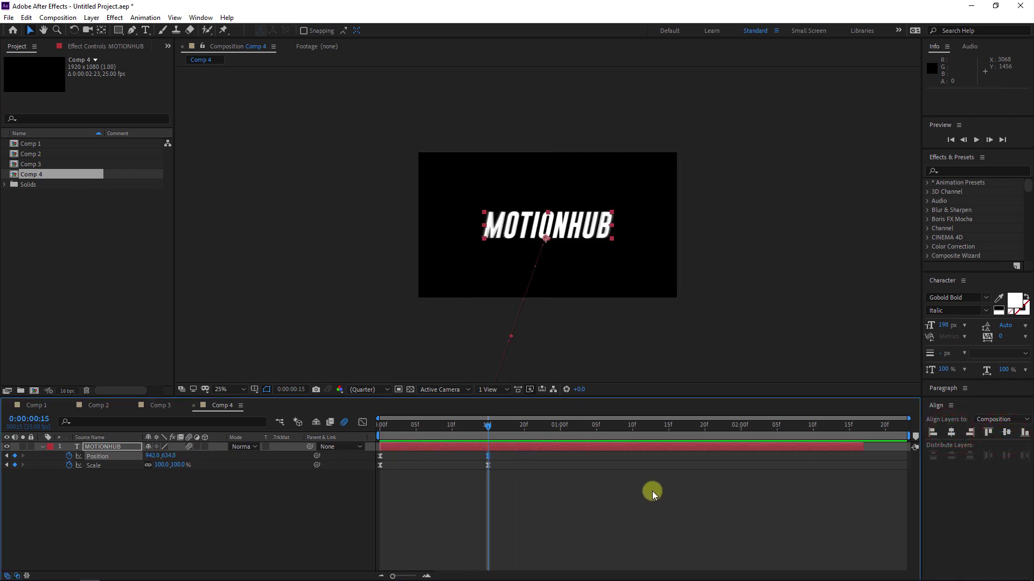
Step: At the first frame, set MOTIONHUB's Scale to 11660% and its Position to 1447.4, 5019.3 so the frame starts empty
left_click(386, 448)
left_click_drag(492, 423, 362, 422)
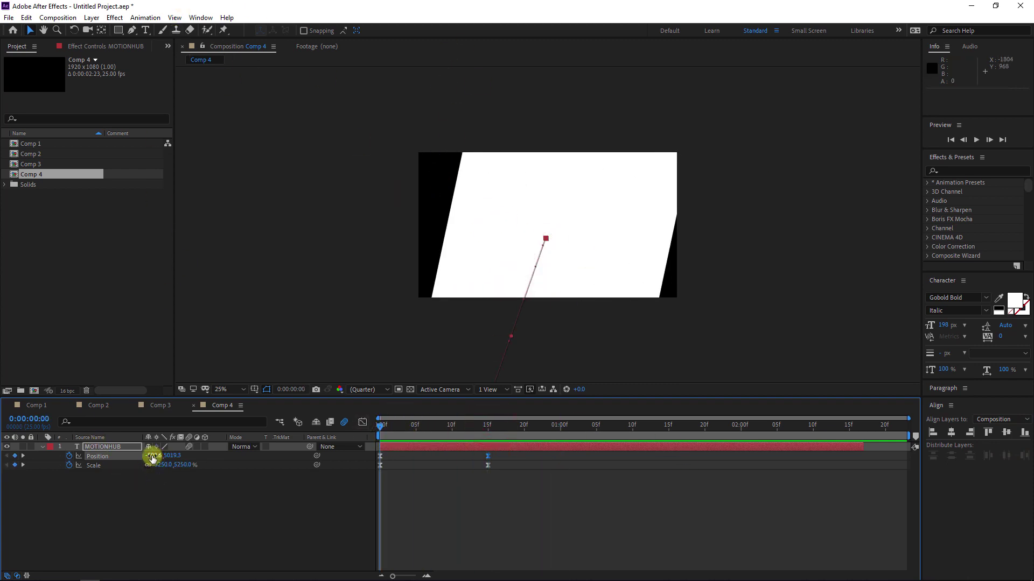
left_click_drag(152, 456, 358, 447)
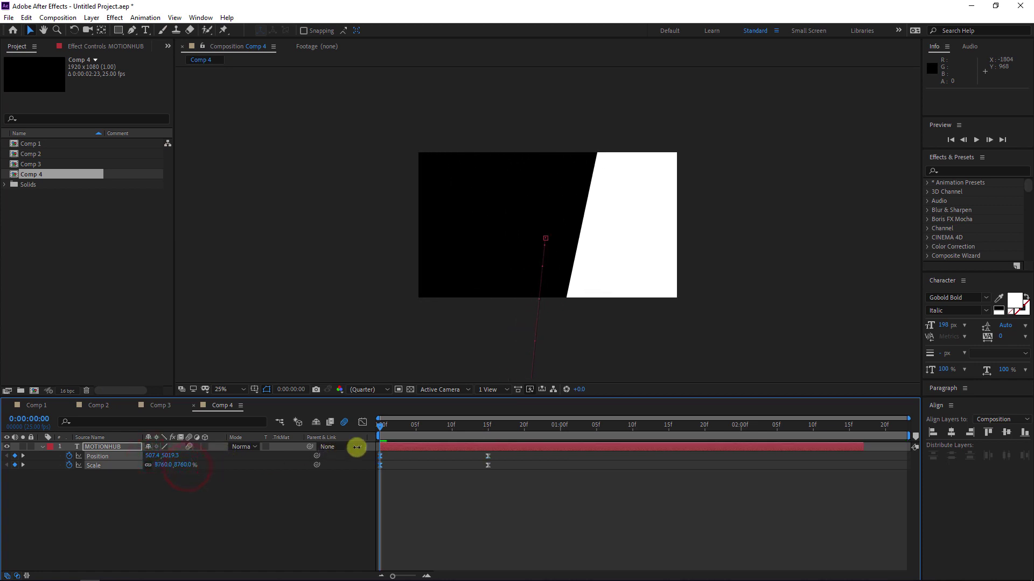
left_click_drag(149, 456, 344, 456)
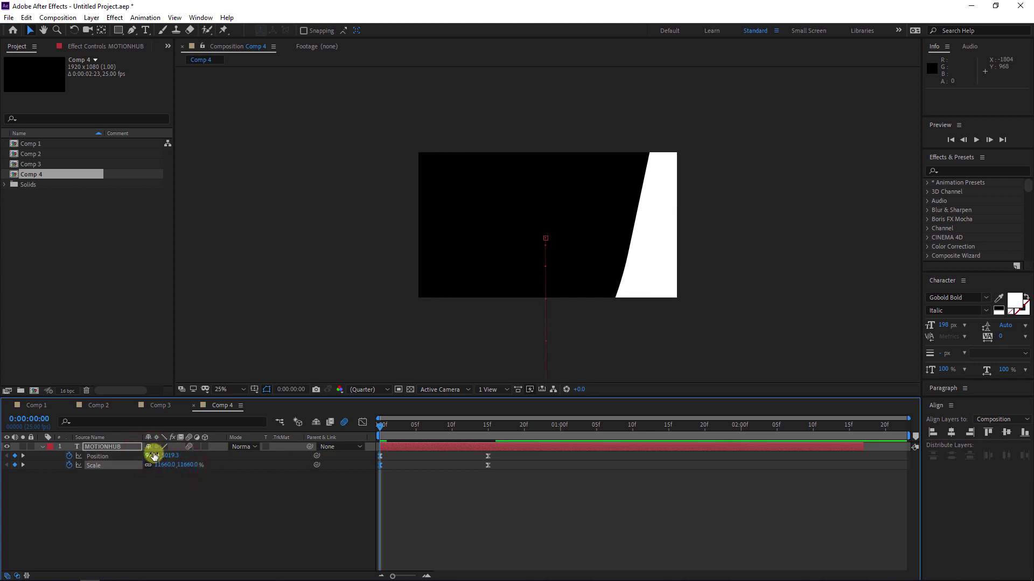
left_click_drag(153, 457, 184, 456)
left_click(204, 483)
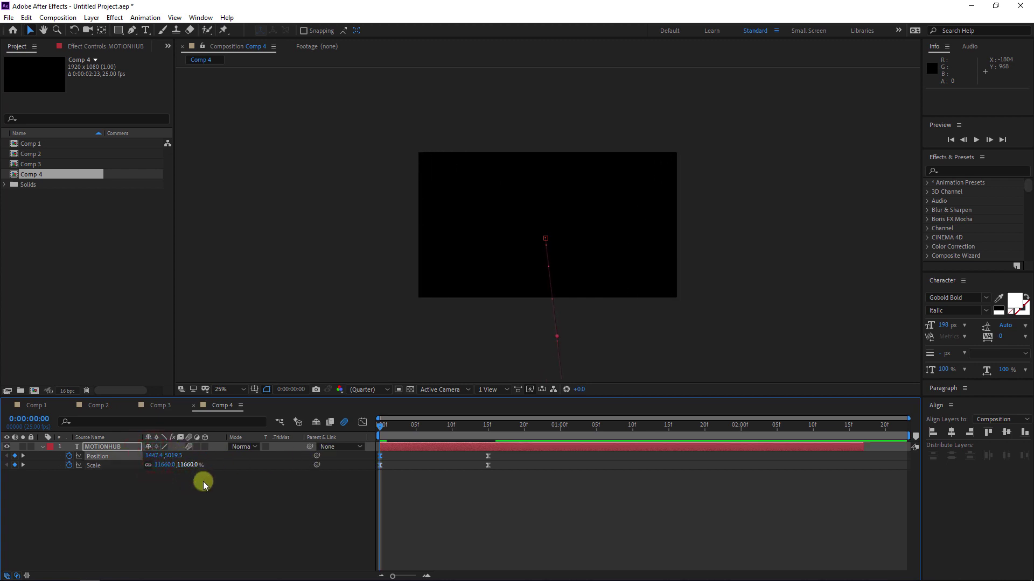
Step: Preview the zoom, move MOTIONHUB's ending Position and Scale keyframes to 0:00:00:24, and extend the layer to 0:00:02:22
key("space")
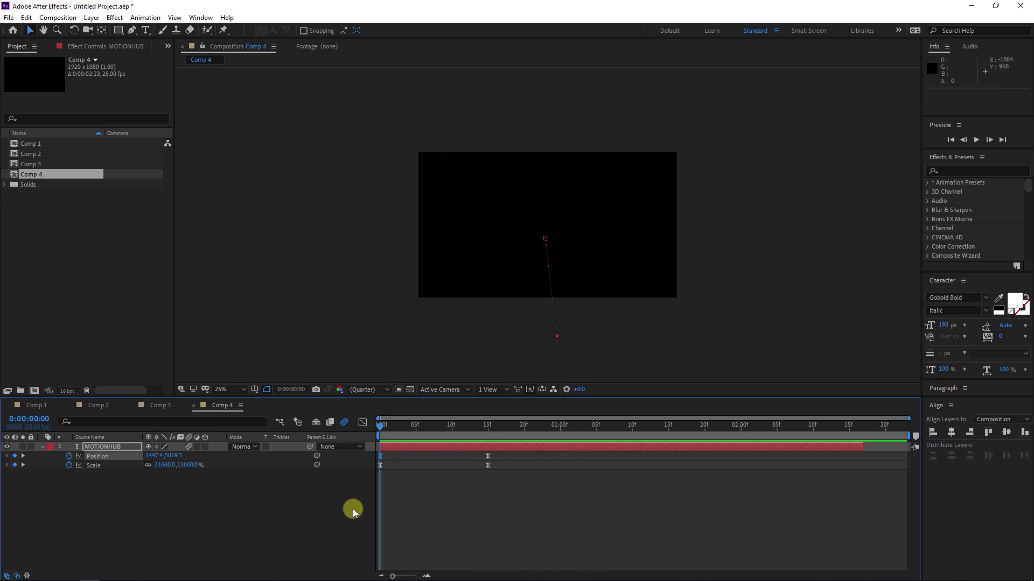
left_click_drag(524, 492, 554, 464)
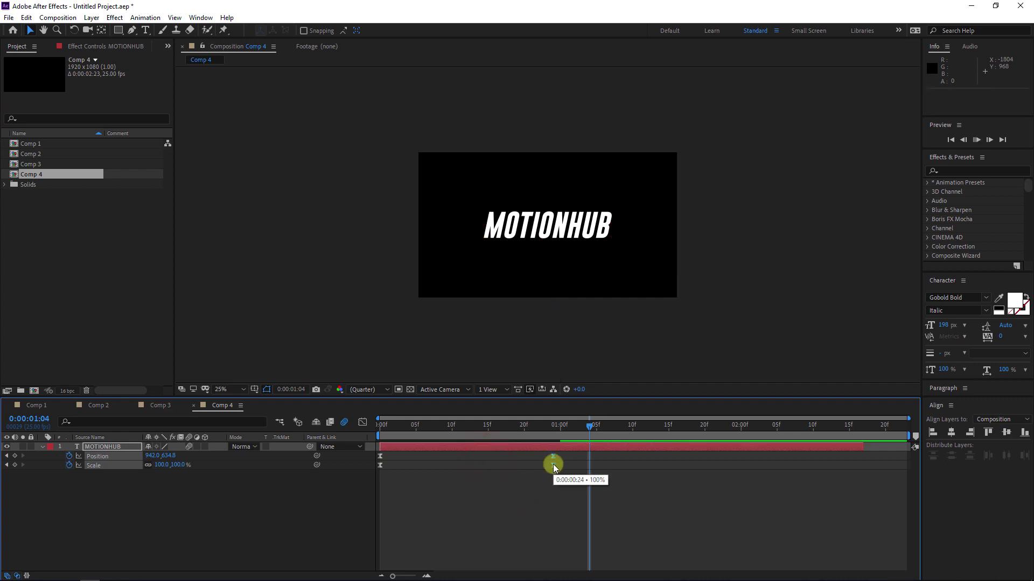
key("space")
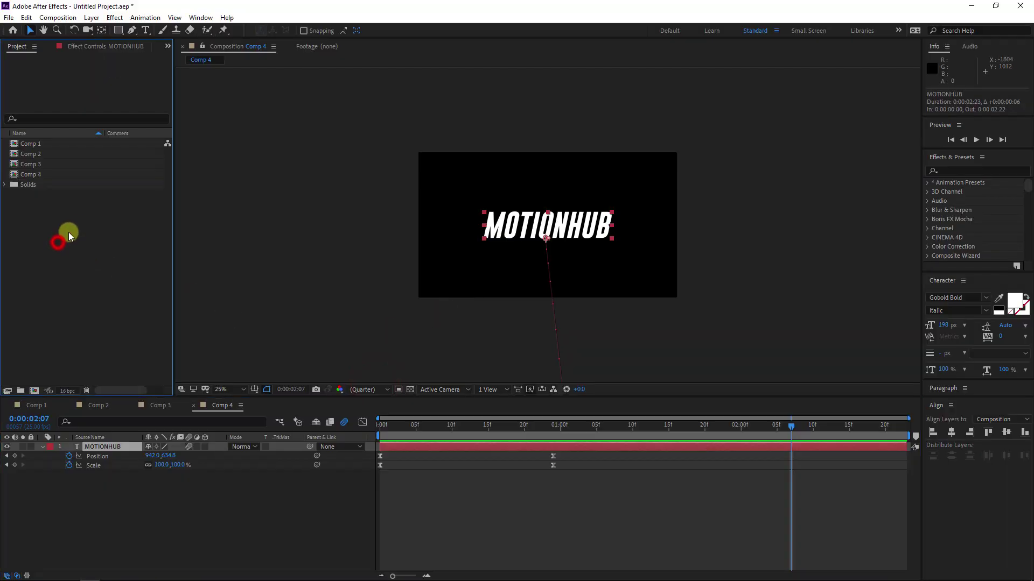
Step: Create a new composition, Comp 5, with the HDTV 1080 25 preset and a duration of 0:00:10:00
right_click(75, 229)
left_click(43, 222)
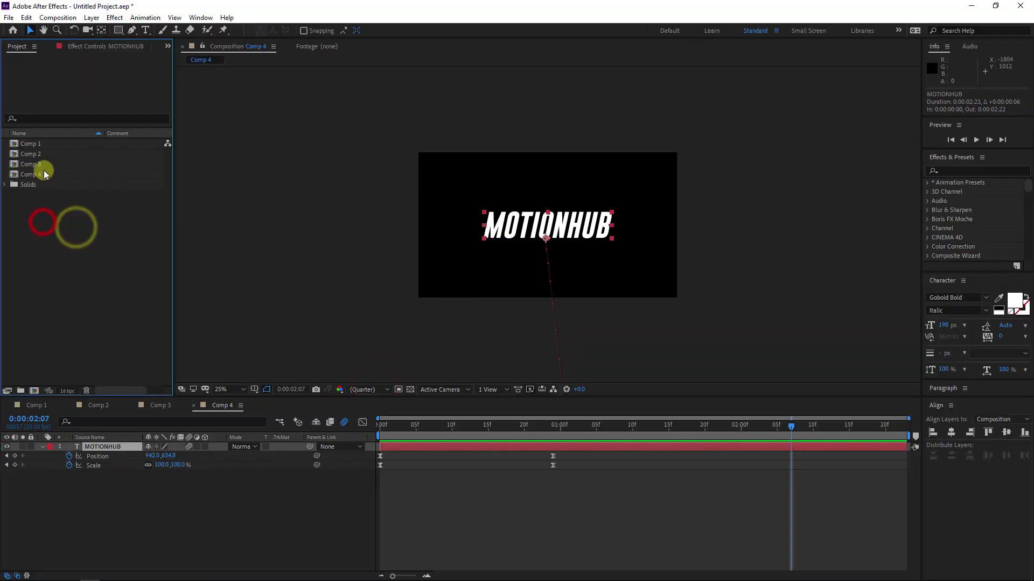
right_click(60, 232)
left_click(133, 241)
left_click(557, 401)
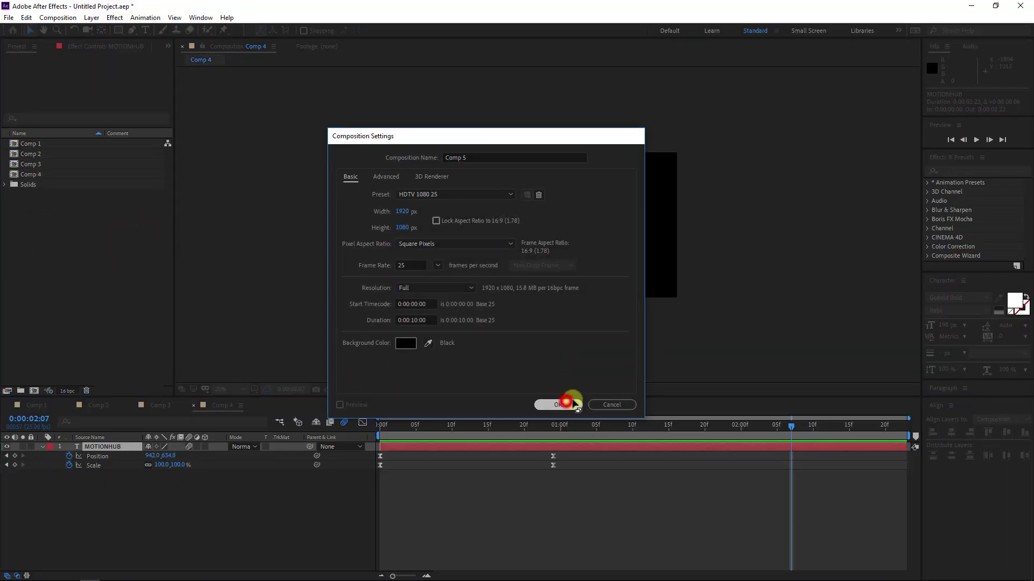
Step: Add the text "Please subscrie" to Comp 5, centre it horizontally and move it slightly down
left_click(145, 17)
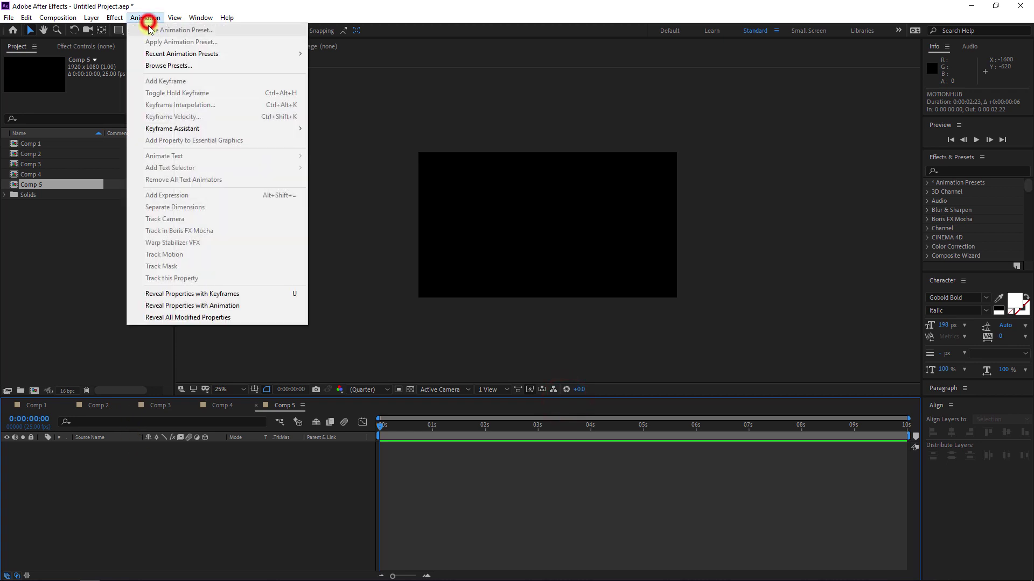
left_click(146, 18)
left_click(145, 29)
left_click(489, 185)
type("Please subscrie")
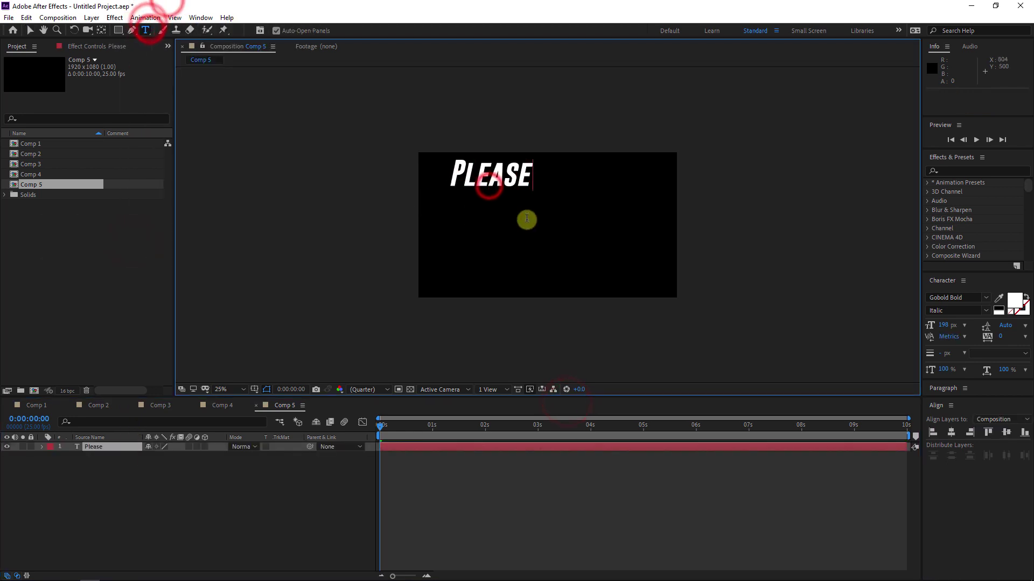
left_click(30, 30)
left_click(952, 432)
left_click_drag(602, 177, 602, 195)
Step: Add a second text layer below the first, reading "To" and "My channel" on two lines
key("ctrl+t")
left_click(546, 237)
type("To")
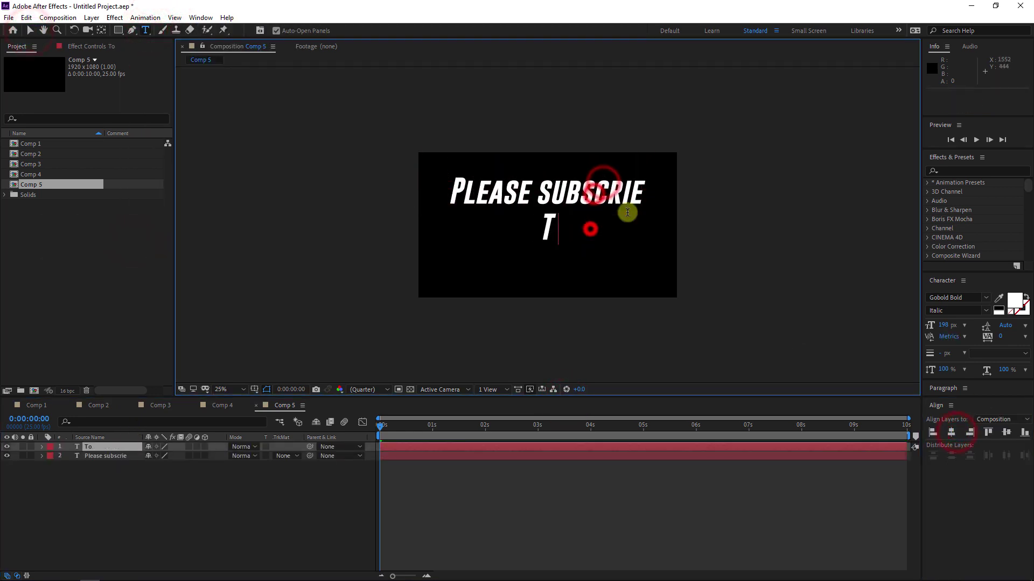
key("Return")
type("My channel")
left_click(30, 30)
Step: Keyframe both text layers' Position at 0:00:01:10 and move them off-screen left to X -832.1 at the first frame
left_click_drag(189, 484, 115, 450)
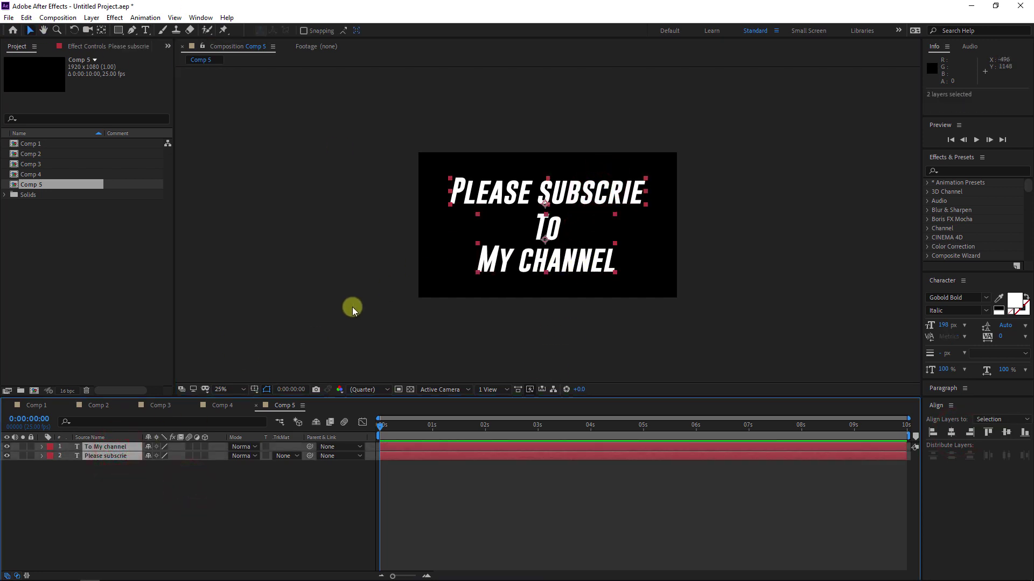
key("p")
left_click(69, 456)
left_click(69, 475)
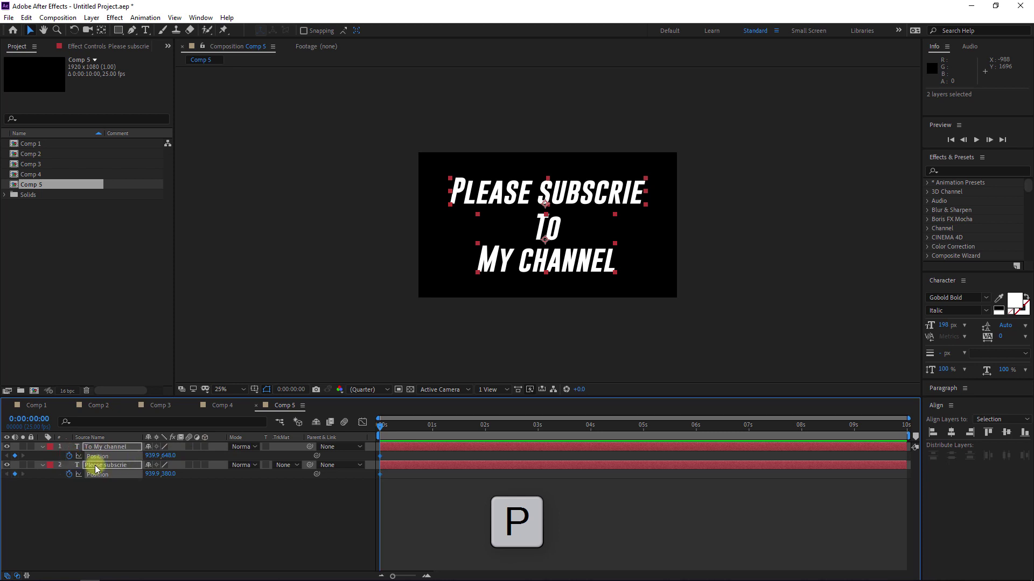
left_click(386, 455)
left_click_drag(395, 459, 453, 460)
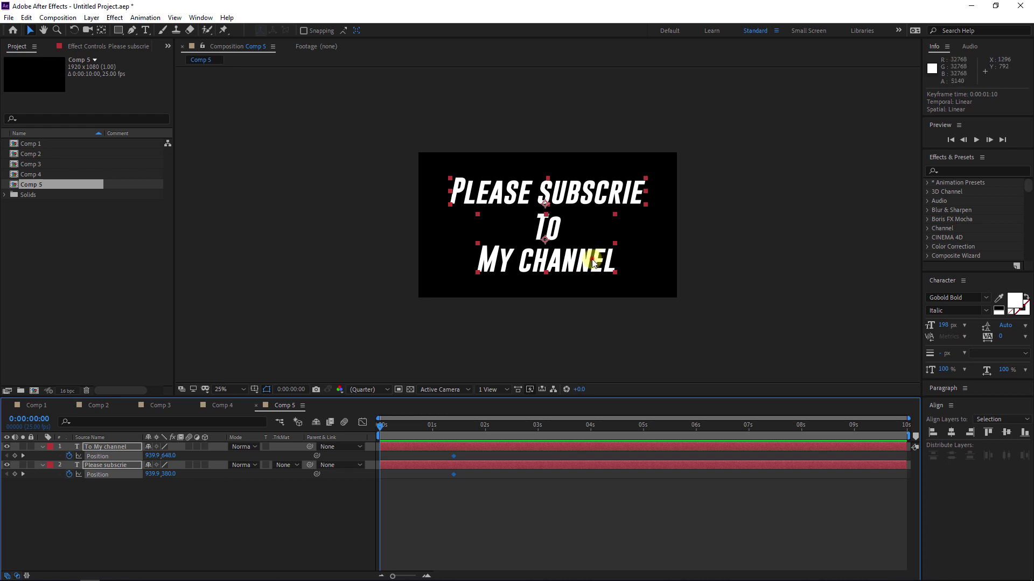
left_click_drag(593, 262, 350, 247)
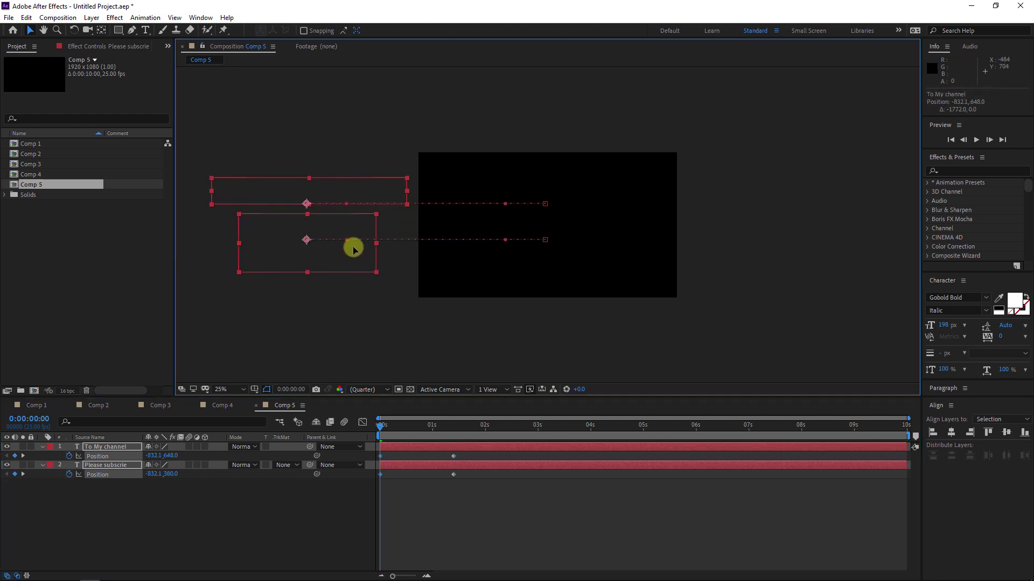
Step: Enable motion blur for both text layers, preview the slide-in and apply Easy Ease to their Position keyframes
left_click(189, 447)
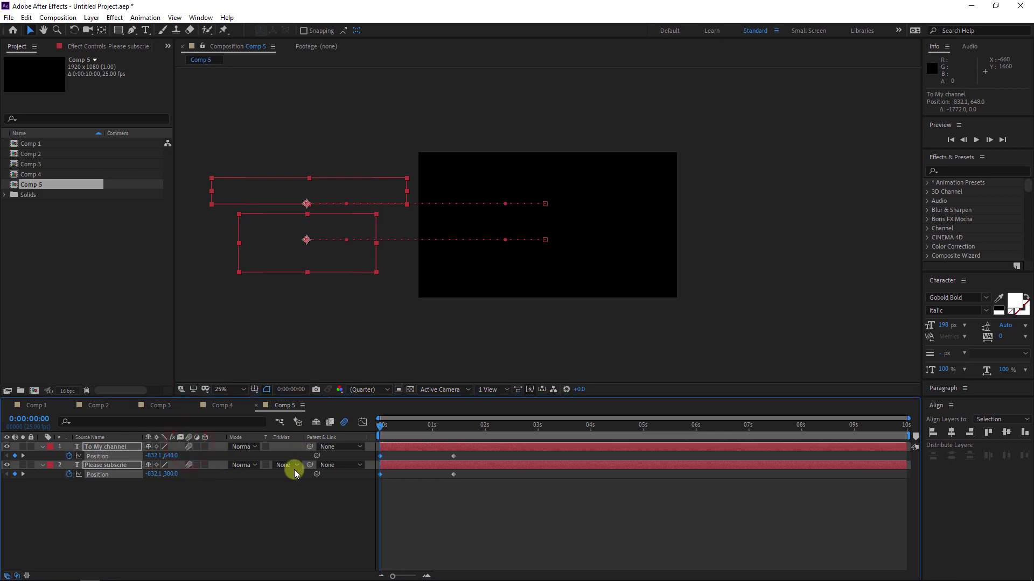
key("space")
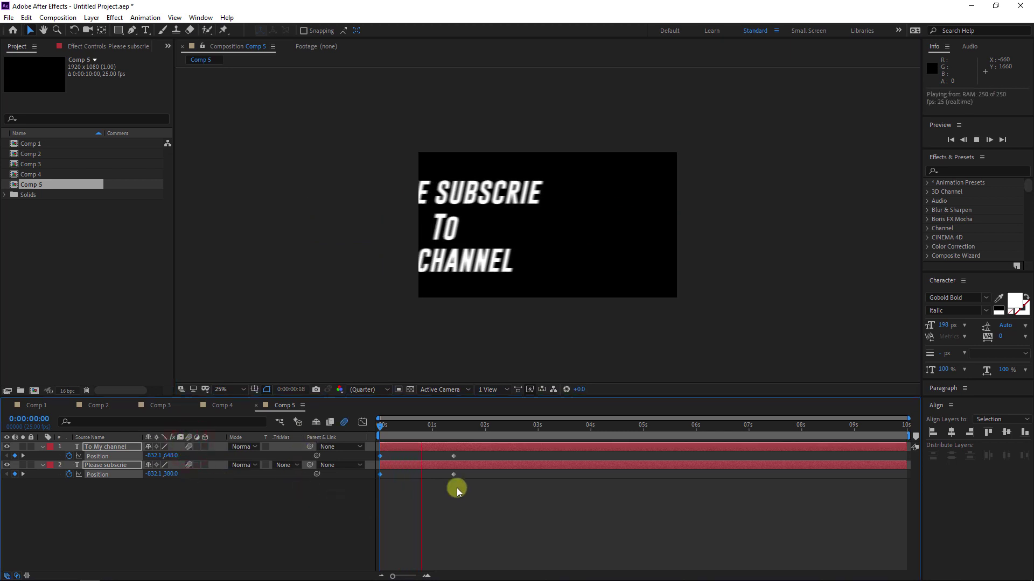
key("space")
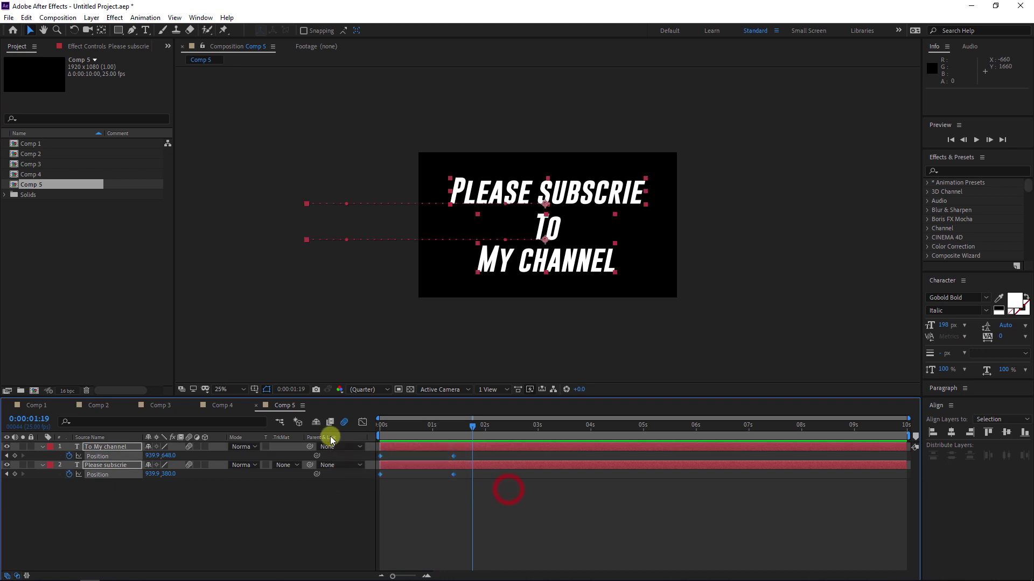
key("F9")
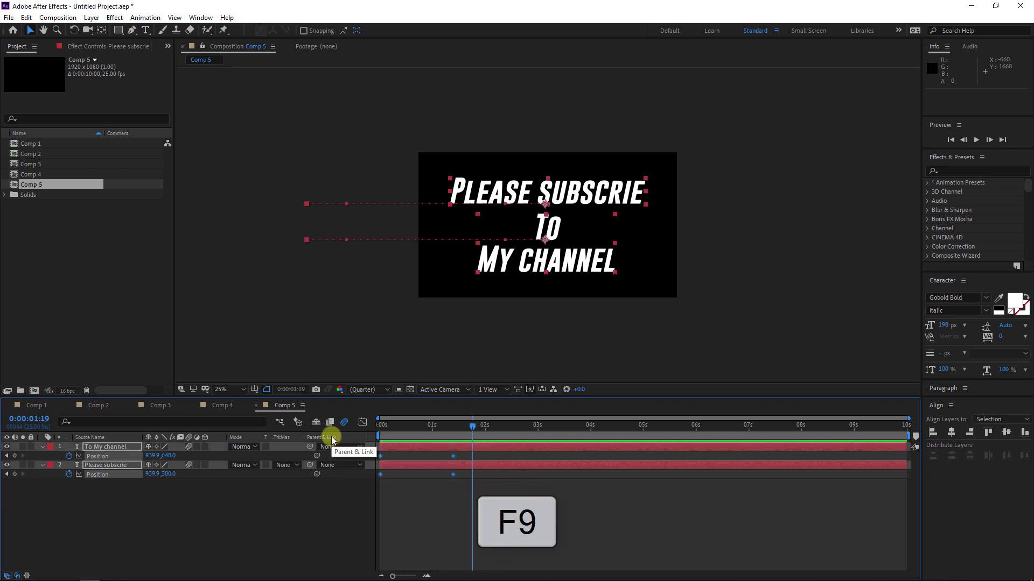
Step: Preview the slide-in, move both text layers' end Position keyframes earlier to speed it up, and preview it again
key("space")
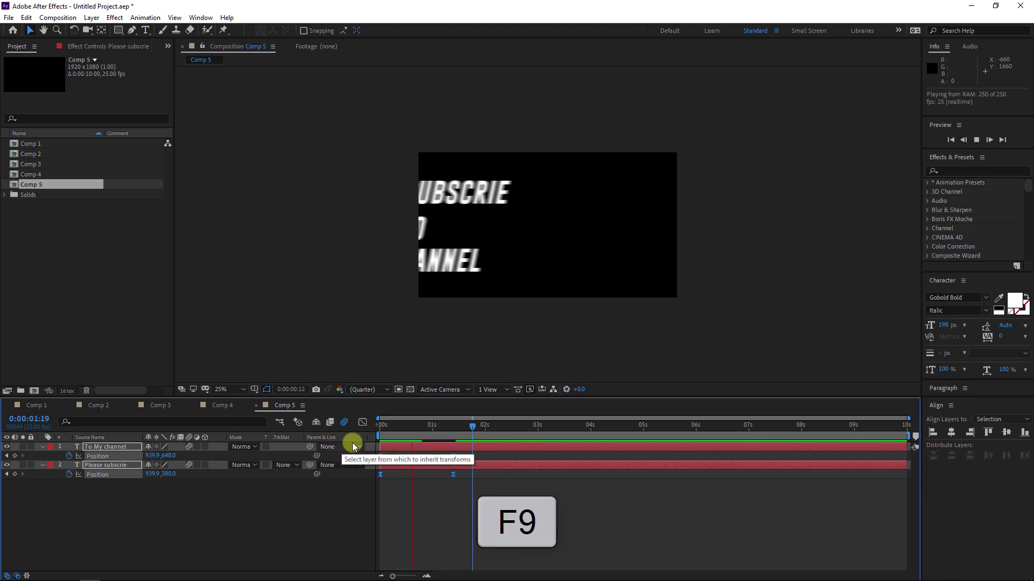
key("space")
left_click_drag(494, 481, 422, 456)
key("space")
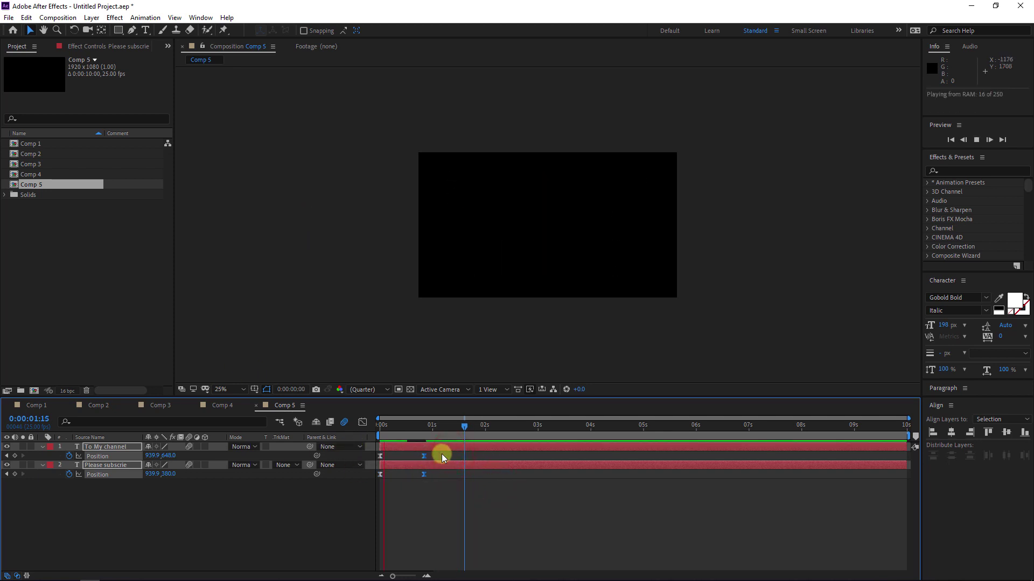
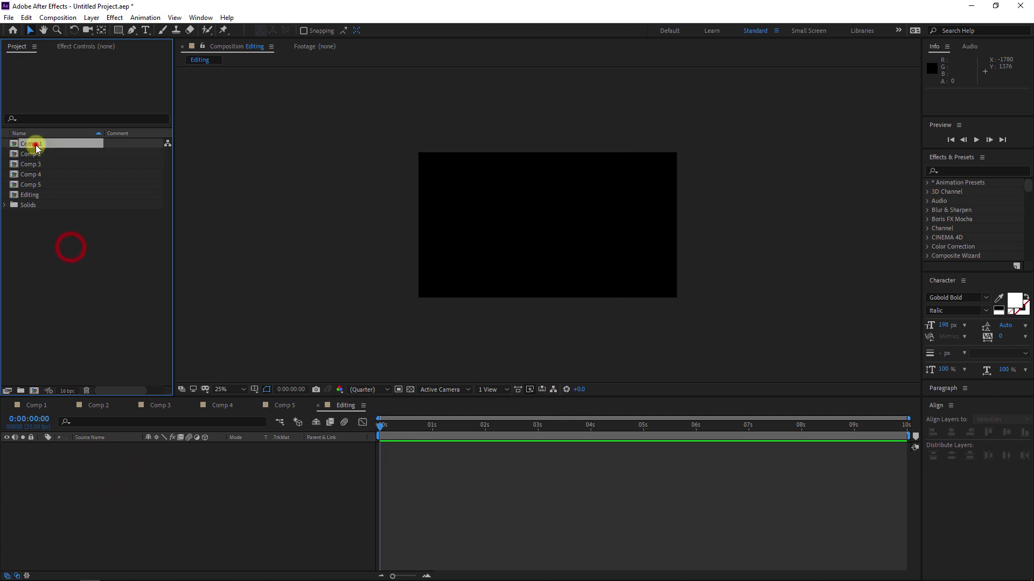
Step: In the Editing composition, trim Comp 1's end at 0:00:01:12 and place Comp 2 above it, starting at that time
left_click_drag(380, 425, 458, 427)
key("alt+bracketright")
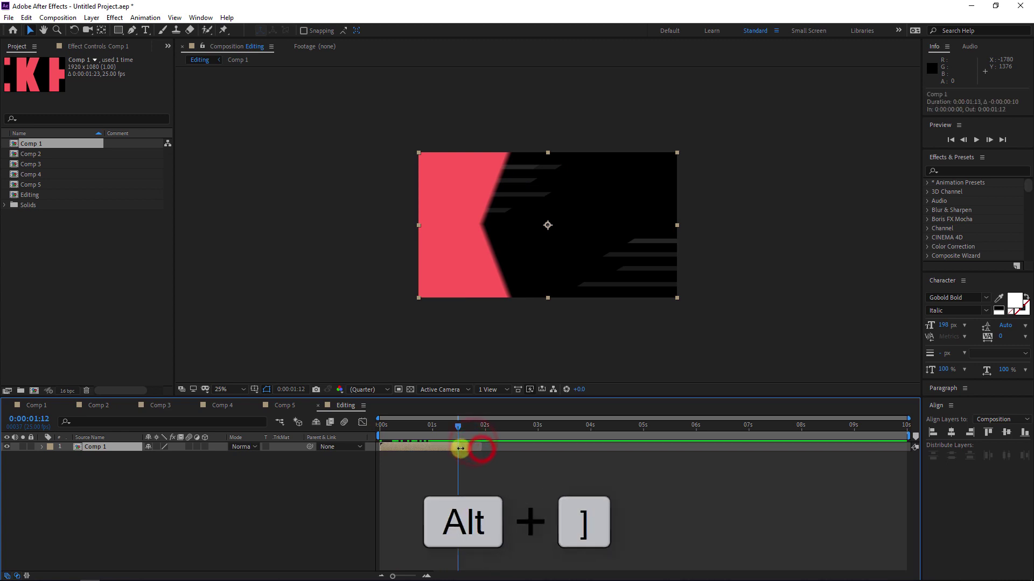
left_click_drag(38, 154, 123, 446)
left_click_drag(413, 450, 491, 445)
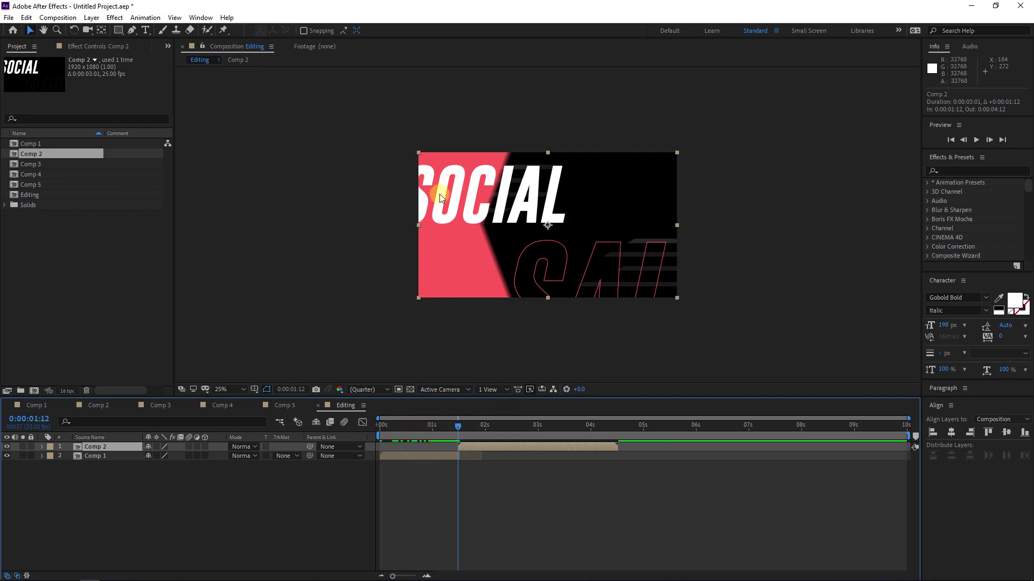
Step: Add a 1920 x 1080 black solid to Comp 2 and place it beneath the SALE and SOCIAL text layers
double_click(111, 446)
left_click(161, 525)
right_click(168, 503)
mouse_move(230, 386)
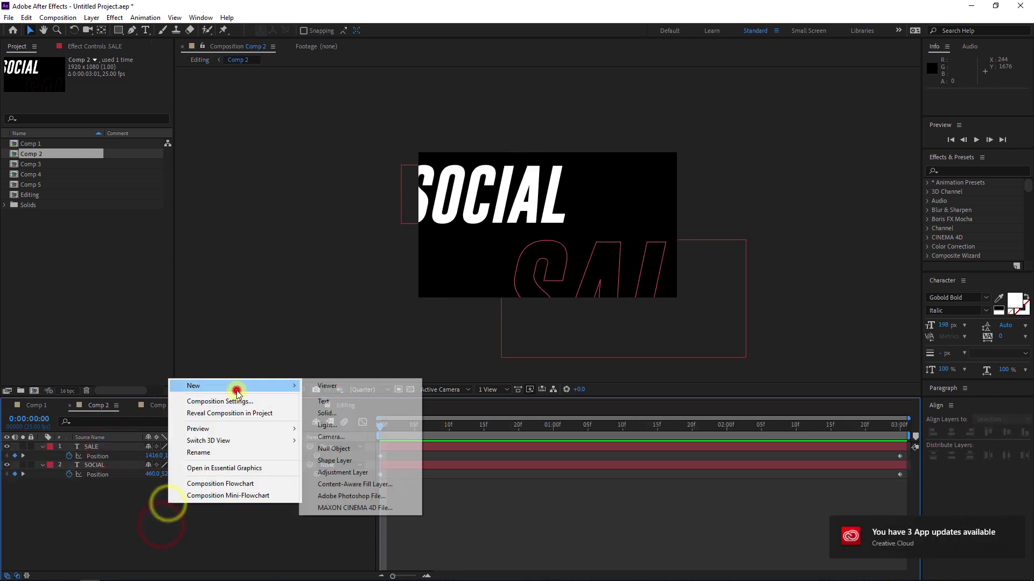
left_click(362, 416)
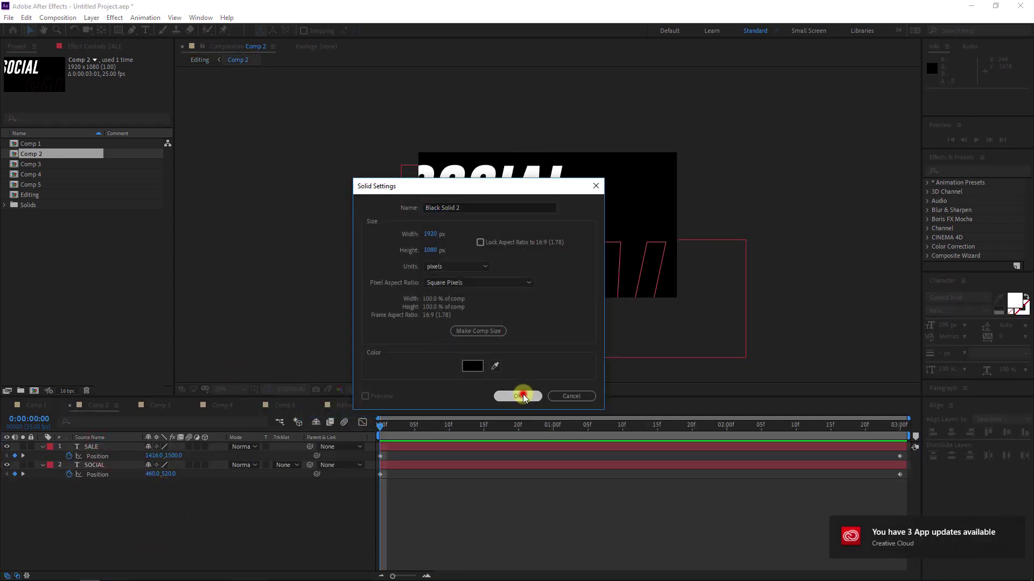
left_click(520, 395)
left_click_drag(135, 449, 101, 496)
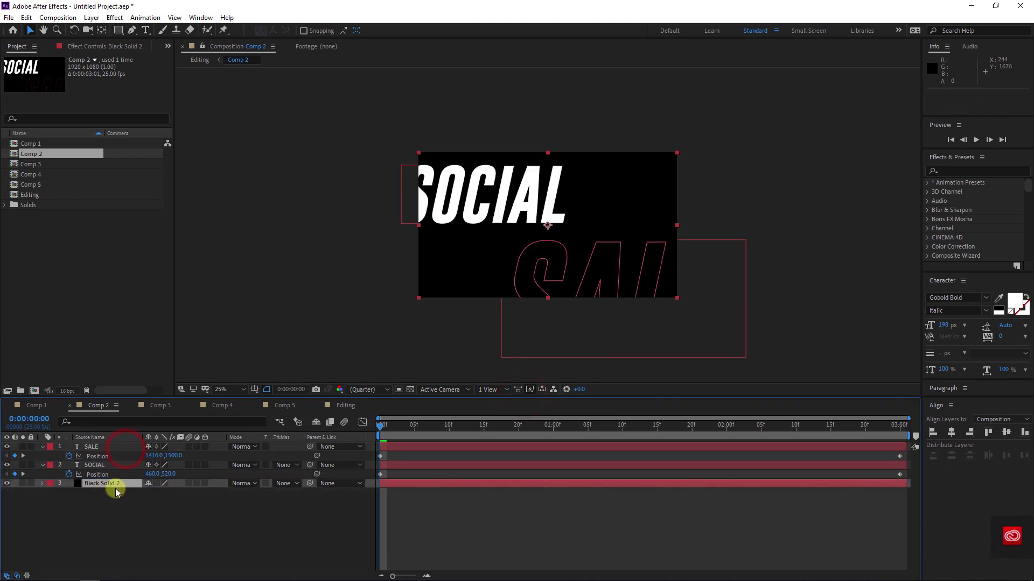
Step: In Editing, preview the cut and start Comp 2 at 0:00:01:11, and place Comp 3 on top starting at 0:00:03:17
left_click(345, 405)
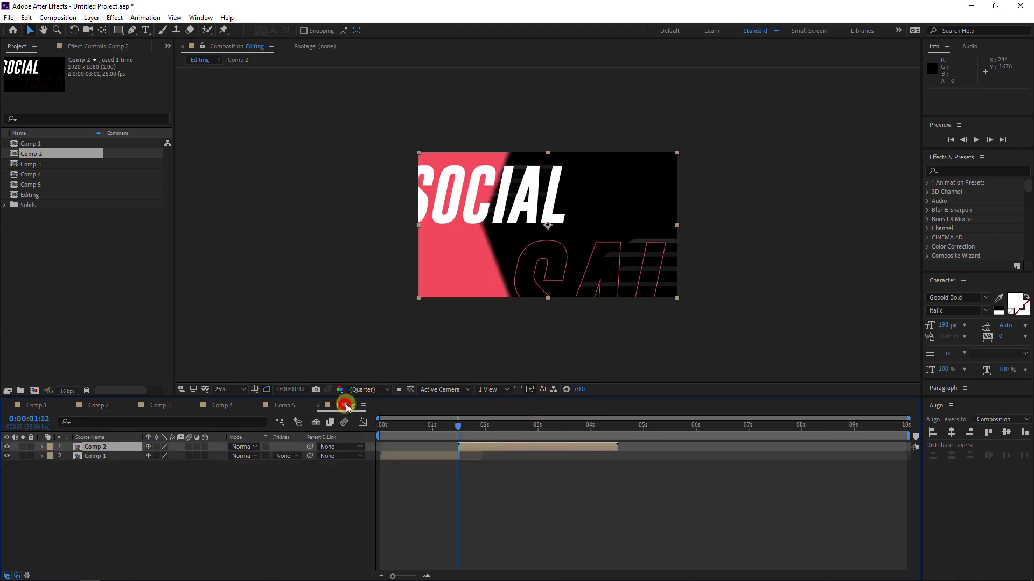
left_click_drag(438, 433, 438, 424)
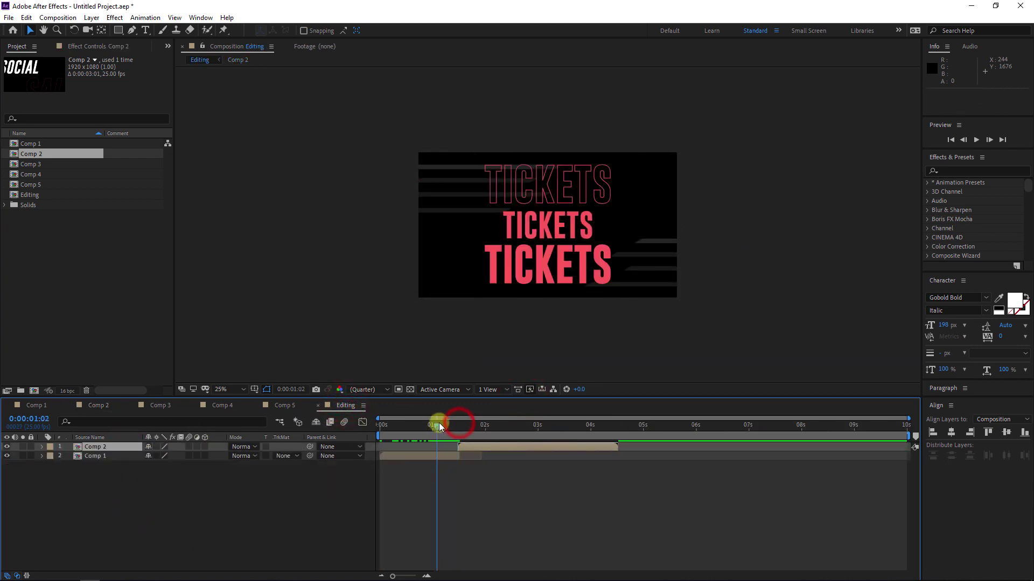
key("space")
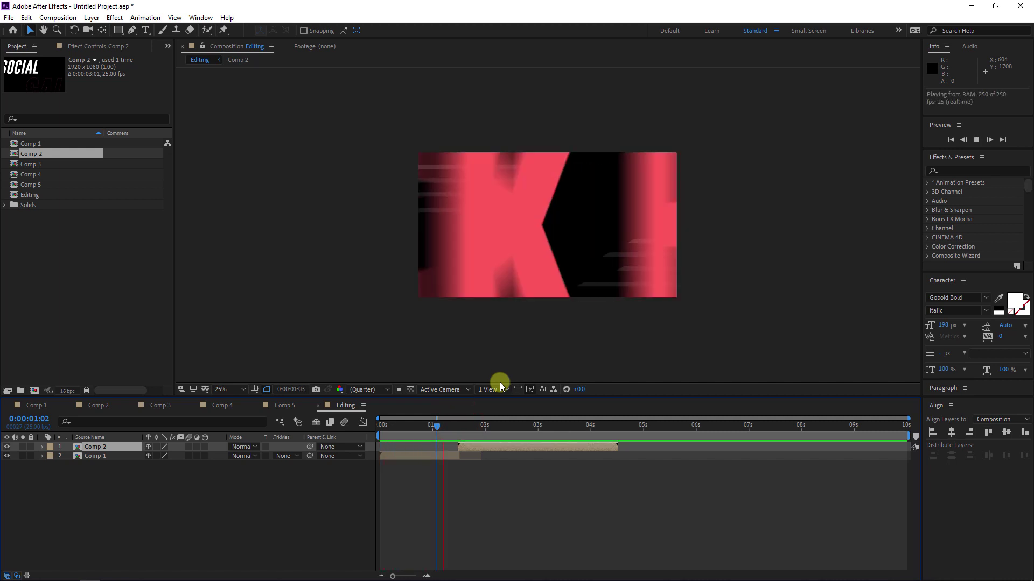
left_click_drag(476, 426, 574, 426)
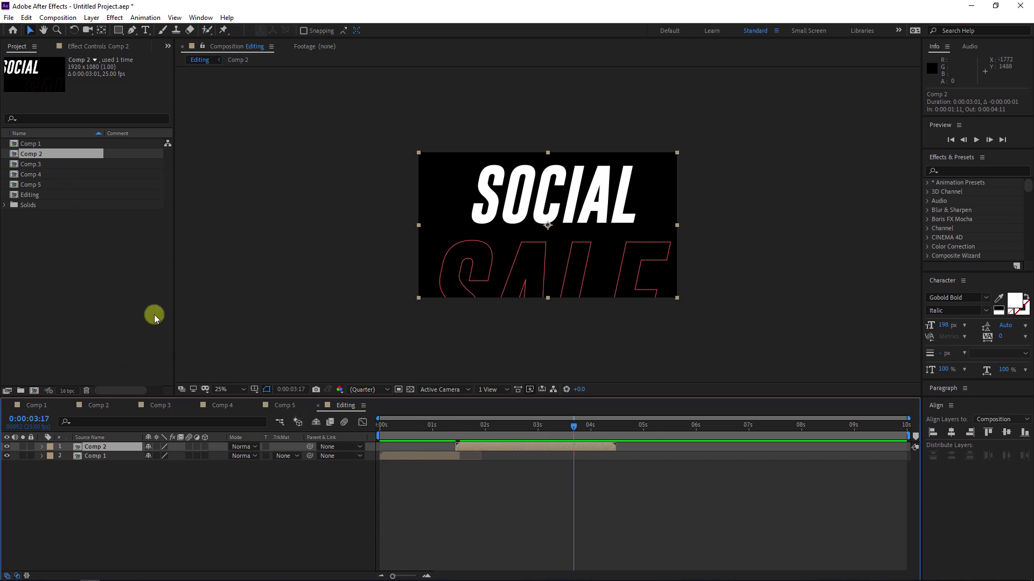
left_click_drag(36, 167, 614, 447)
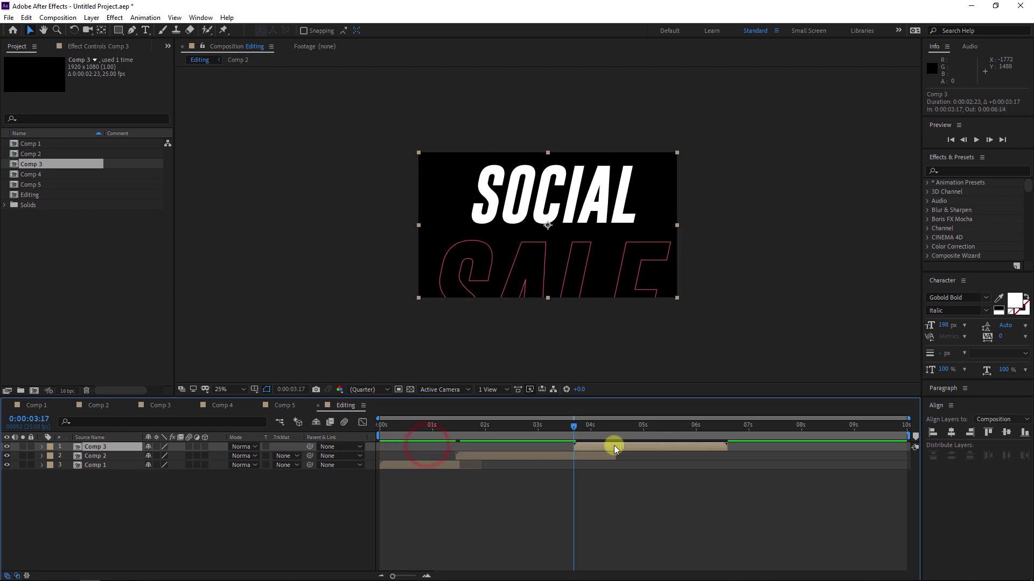
Step: Add a black solid to Comp 3 and place it beneath the CODE, THE and USE text layers
double_click(589, 448)
right_click(154, 506)
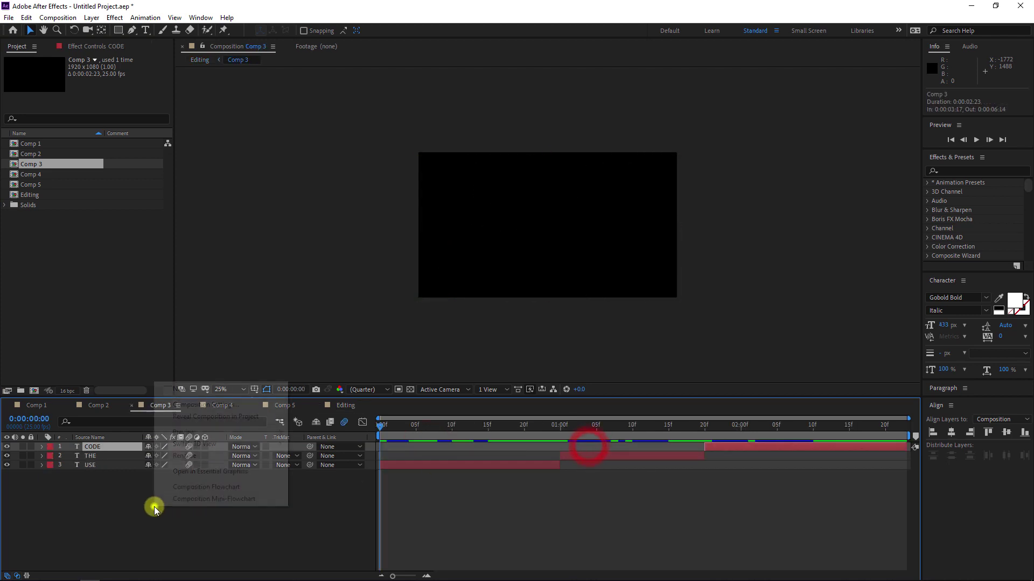
left_click(233, 396)
left_click(313, 416)
left_click(504, 398)
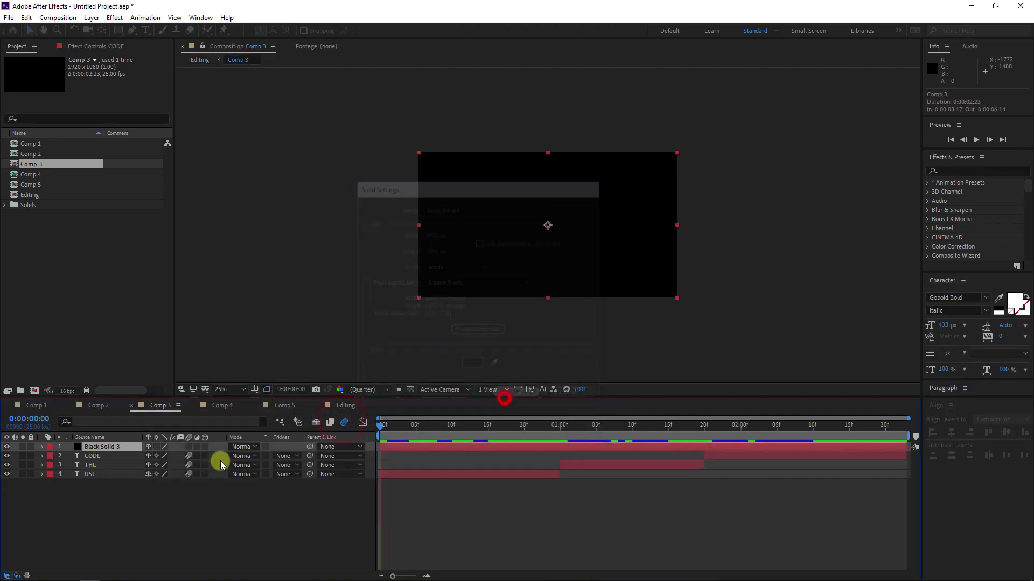
left_click_drag(114, 451, 435, 472)
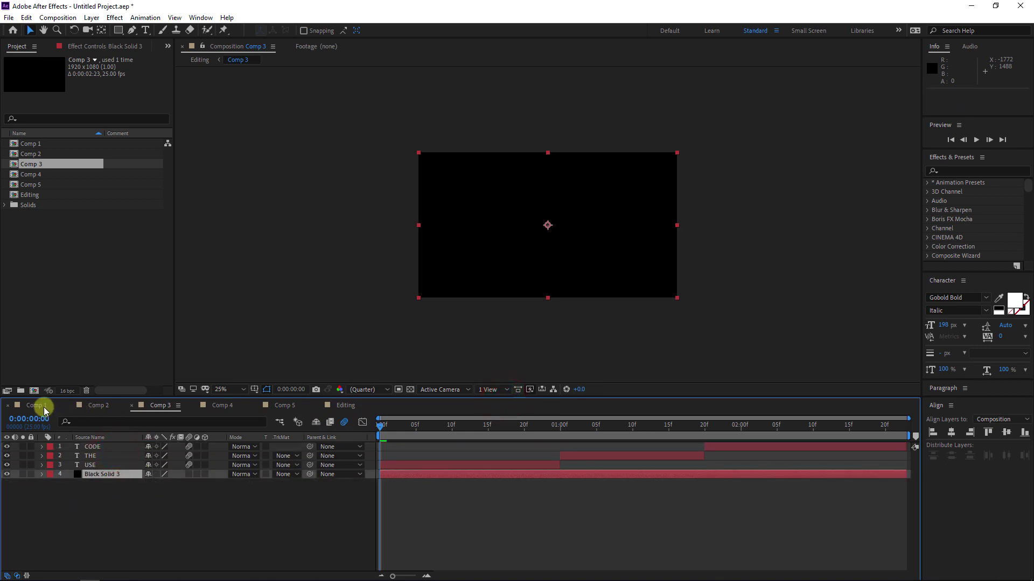
Step: Add Comp 4 as the top layer of the Editing composition, starting at 0:00:06:08 as CODE ends
left_click(347, 405)
left_click_drag(551, 422, 720, 423)
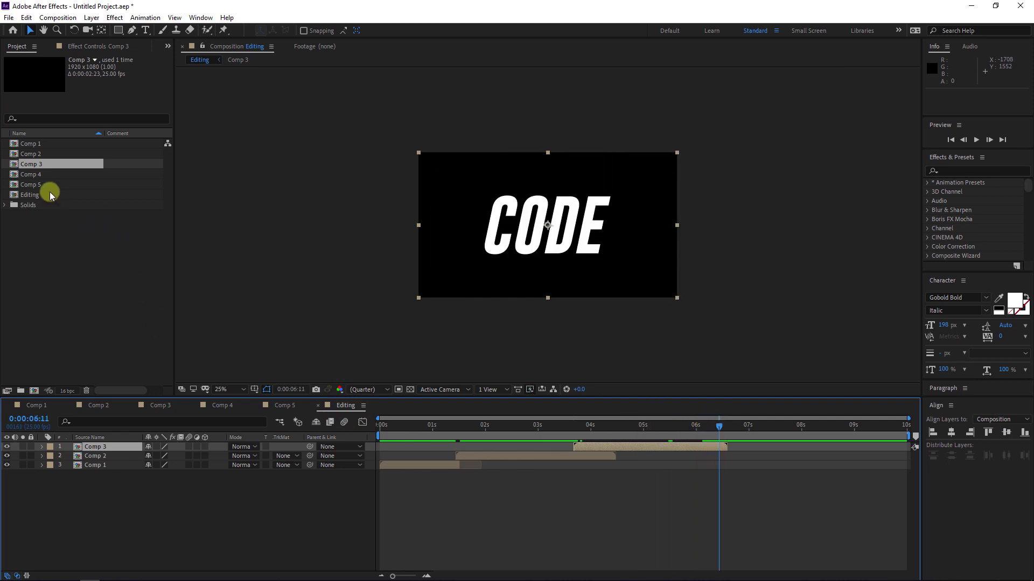
left_click_drag(34, 174, 322, 444)
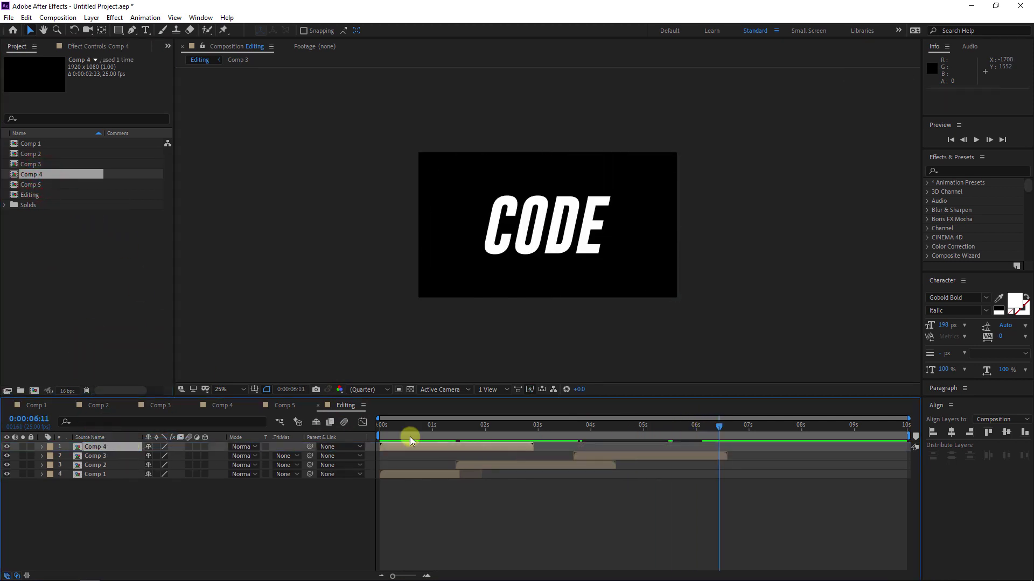
left_click_drag(469, 444, 818, 448)
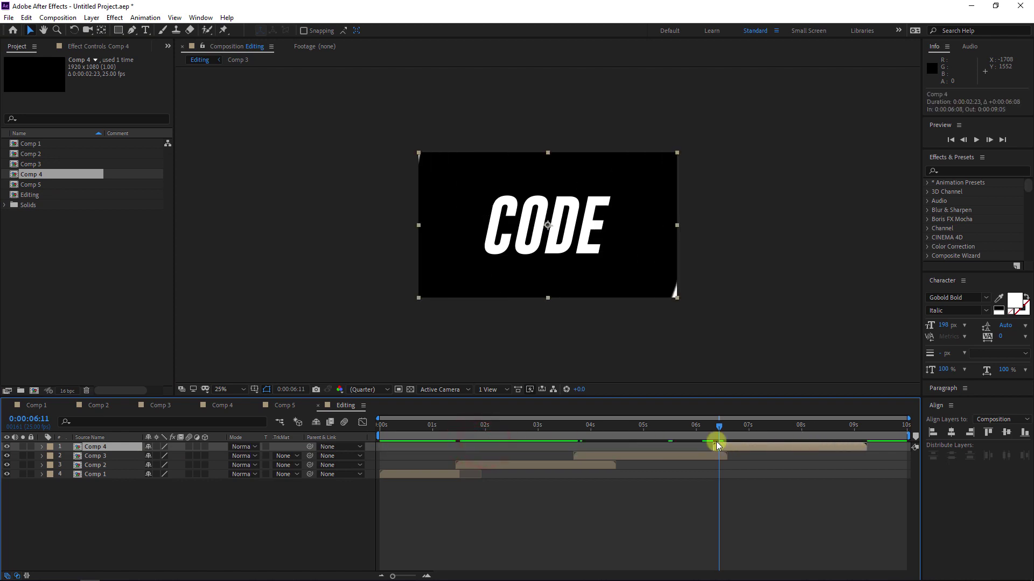
Step: Add a black solid to Comp 4 and place it beneath the MOTIONHUB text layer
double_click(114, 448)
right_click(105, 509)
mouse_move(178, 392)
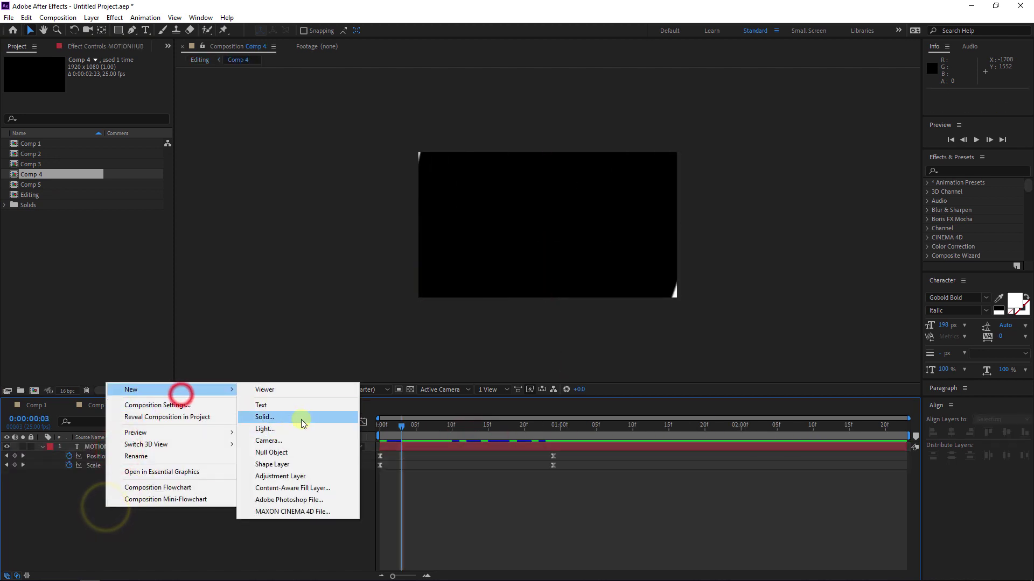
left_click(296, 417)
left_click(515, 394)
left_click_drag(117, 447, 116, 494)
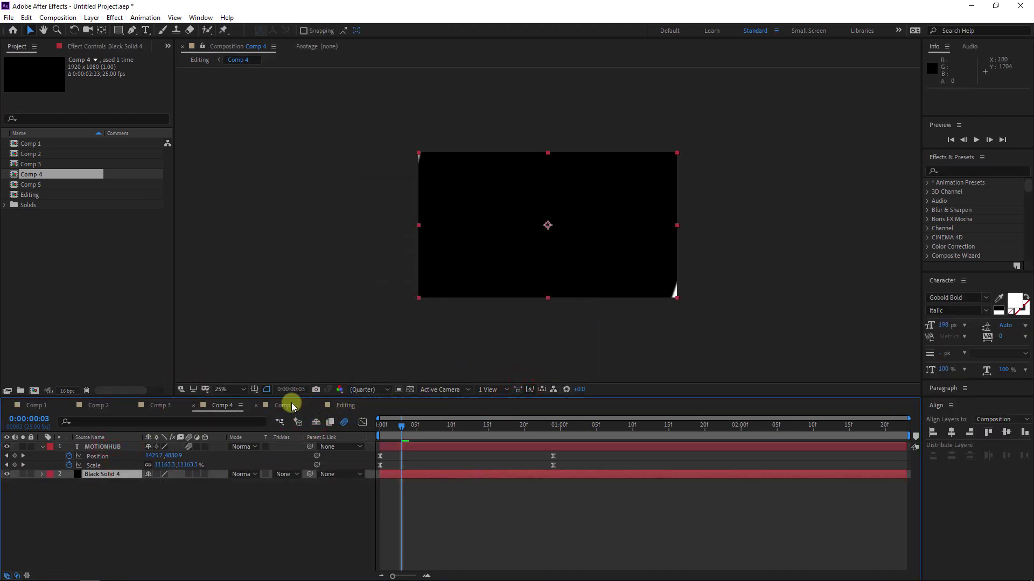
Step: Add a 1920 x 1080 black solid to Comp 5 and place it beneath both subscribe-message text layers
double_click(32, 185)
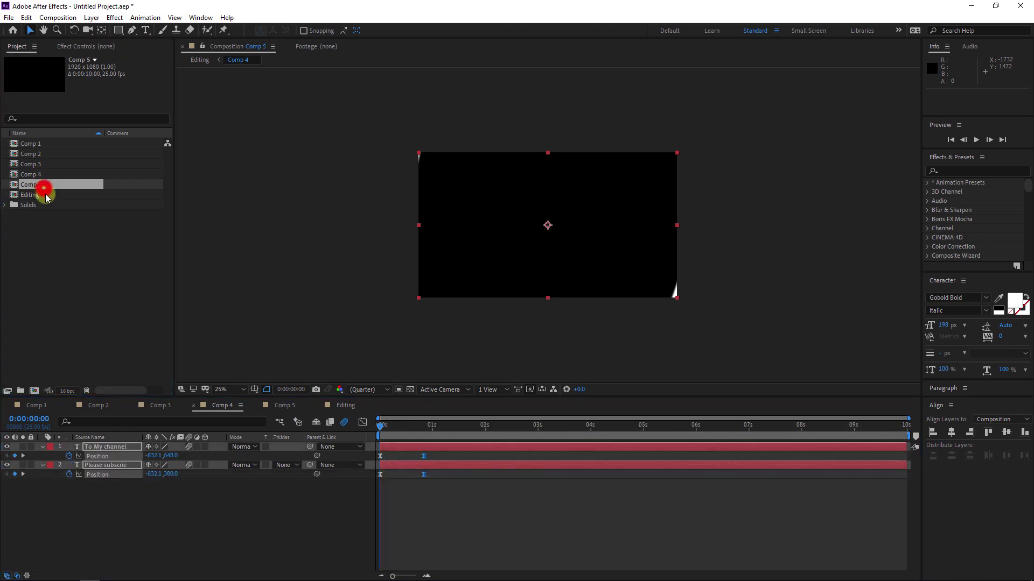
right_click(126, 503)
left_click(204, 385)
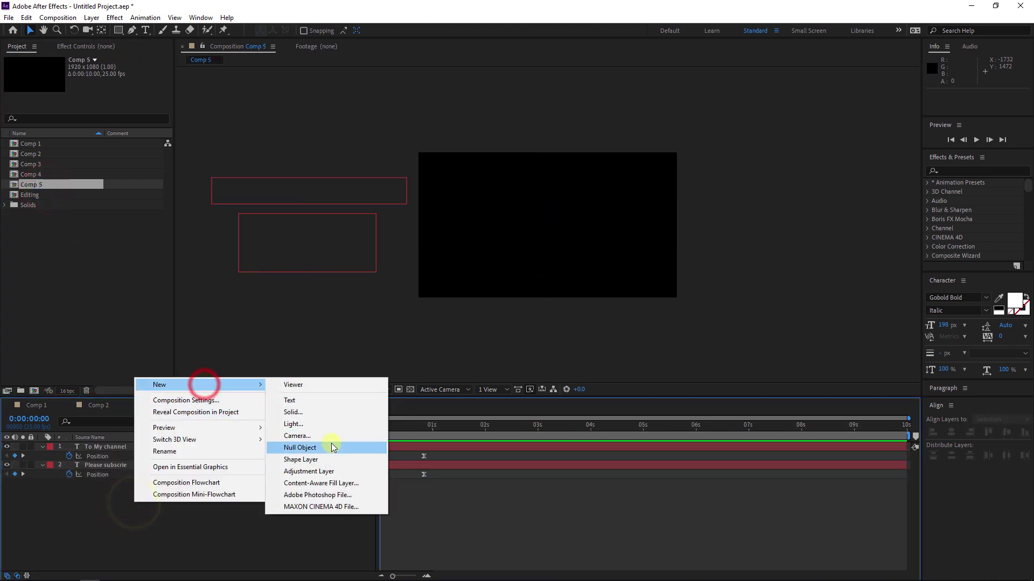
left_click(338, 412)
left_click(509, 396)
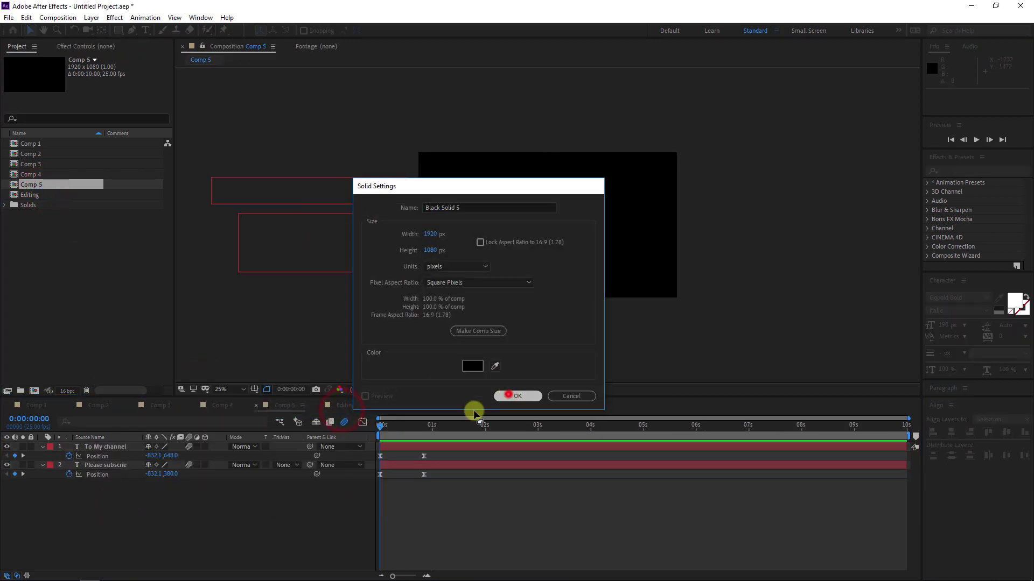
left_click_drag(115, 447, 143, 494)
Step: Add Comp 5 as the top layer of Editing, starting at 0:00:07:20, and preview the transition from MOTIONHUB
left_click(345, 406)
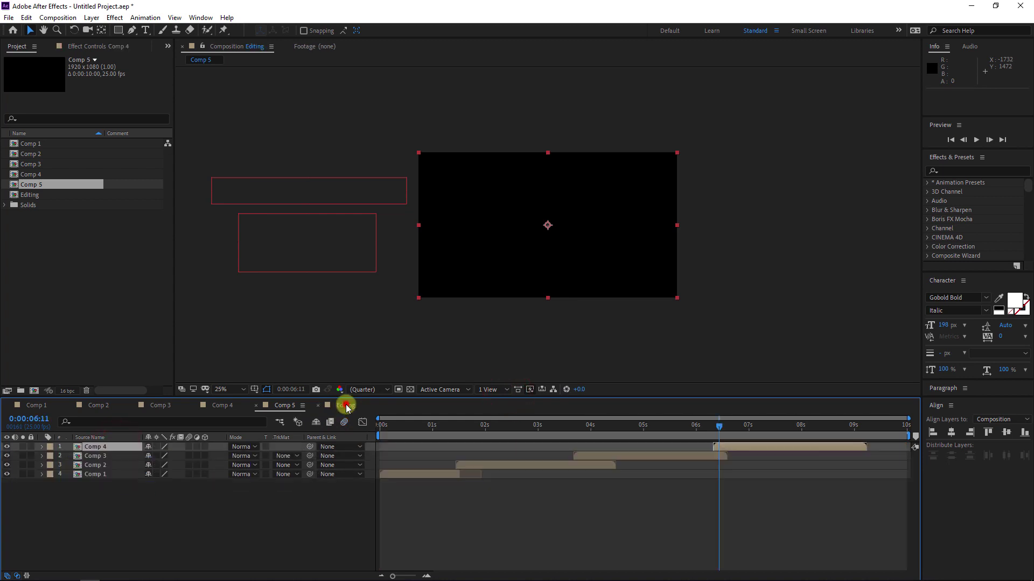
left_click_drag(47, 185, 116, 448)
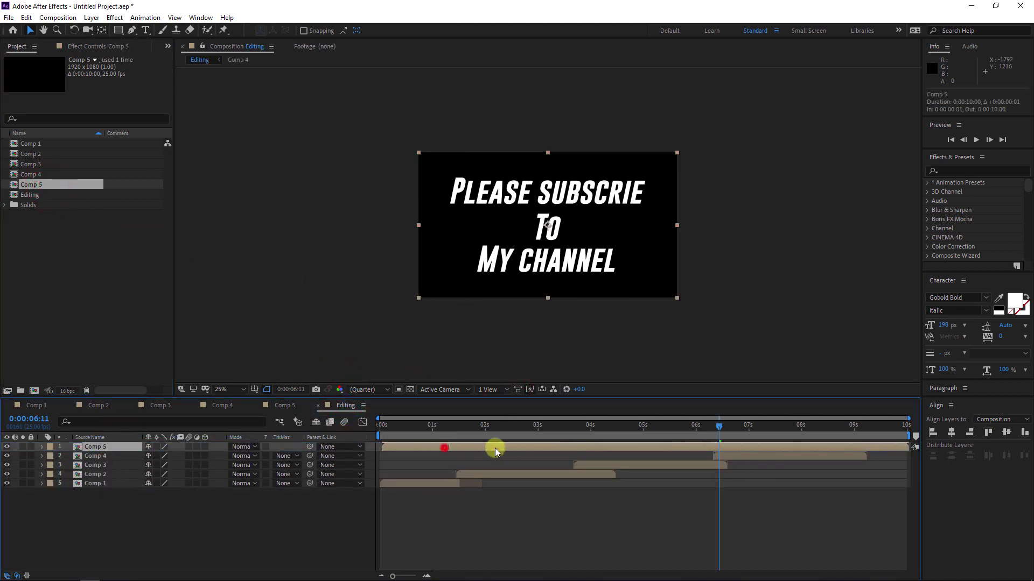
left_click_drag(463, 448, 868, 438)
left_click_drag(721, 425, 784, 425)
left_click(709, 428)
key("space")
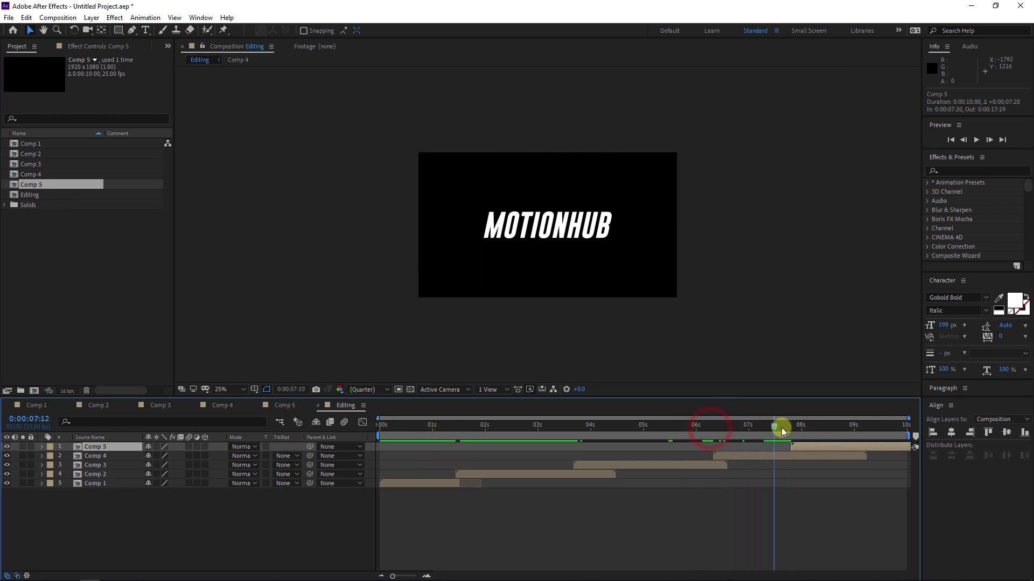